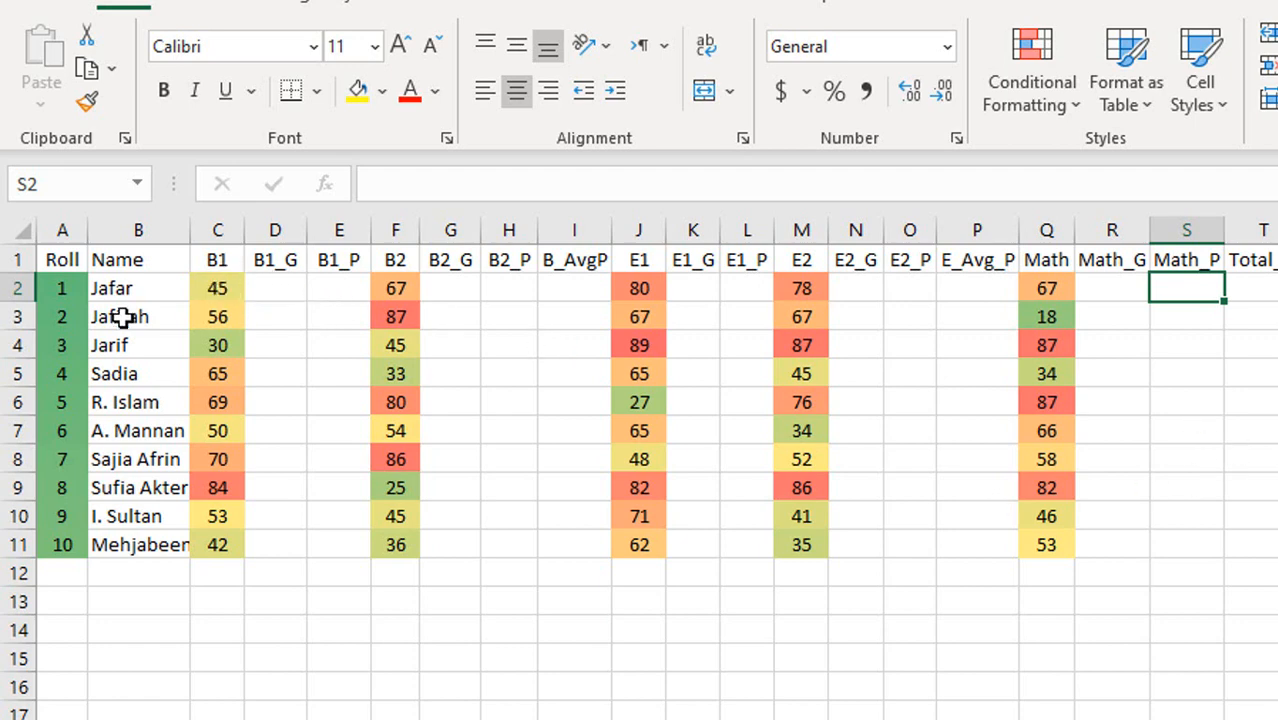
# - Begin the grade formula in D2 with the first condition, =if(c2>=80,"A+"
pyautogui.click(270, 285)
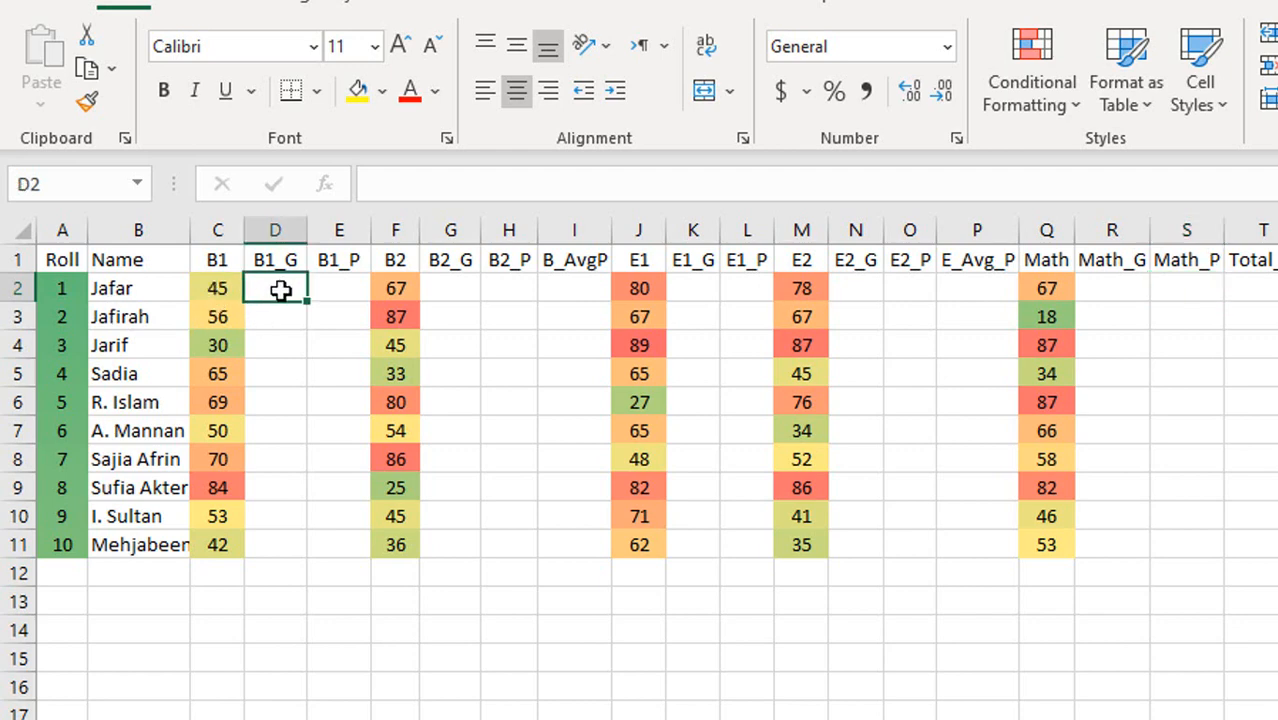
pyautogui.click(403, 183)
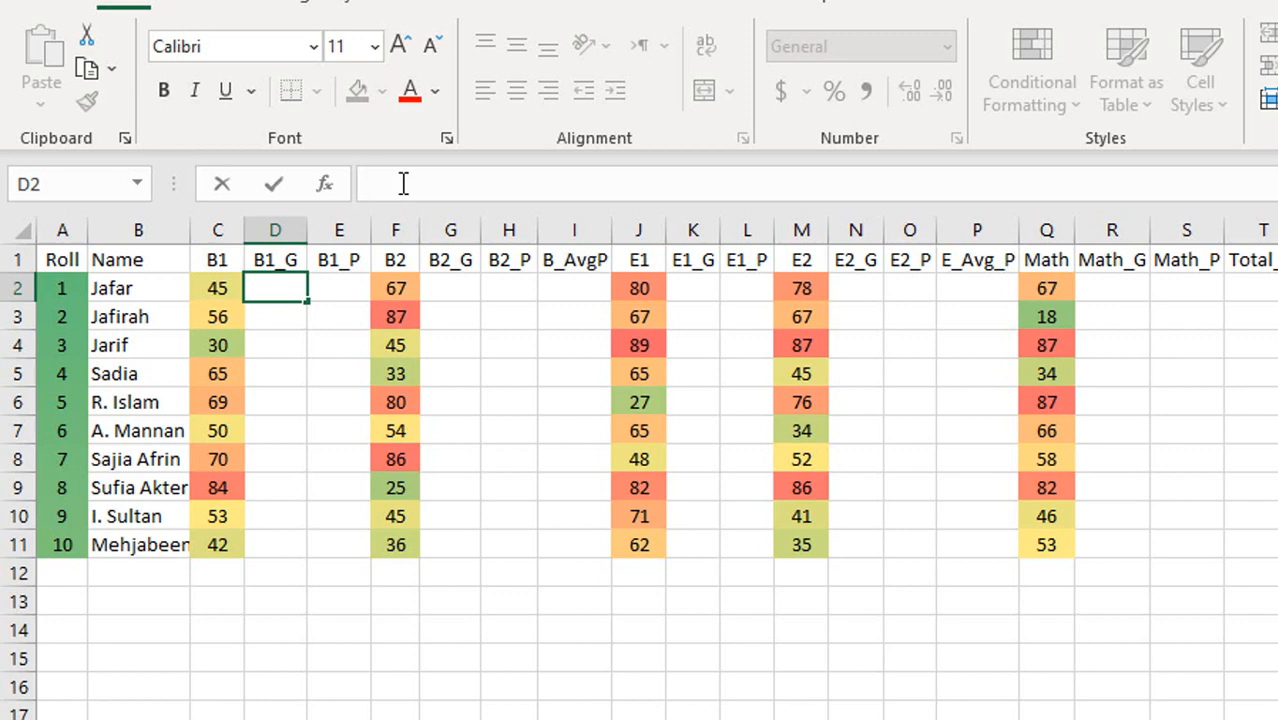
pyautogui.write('=')
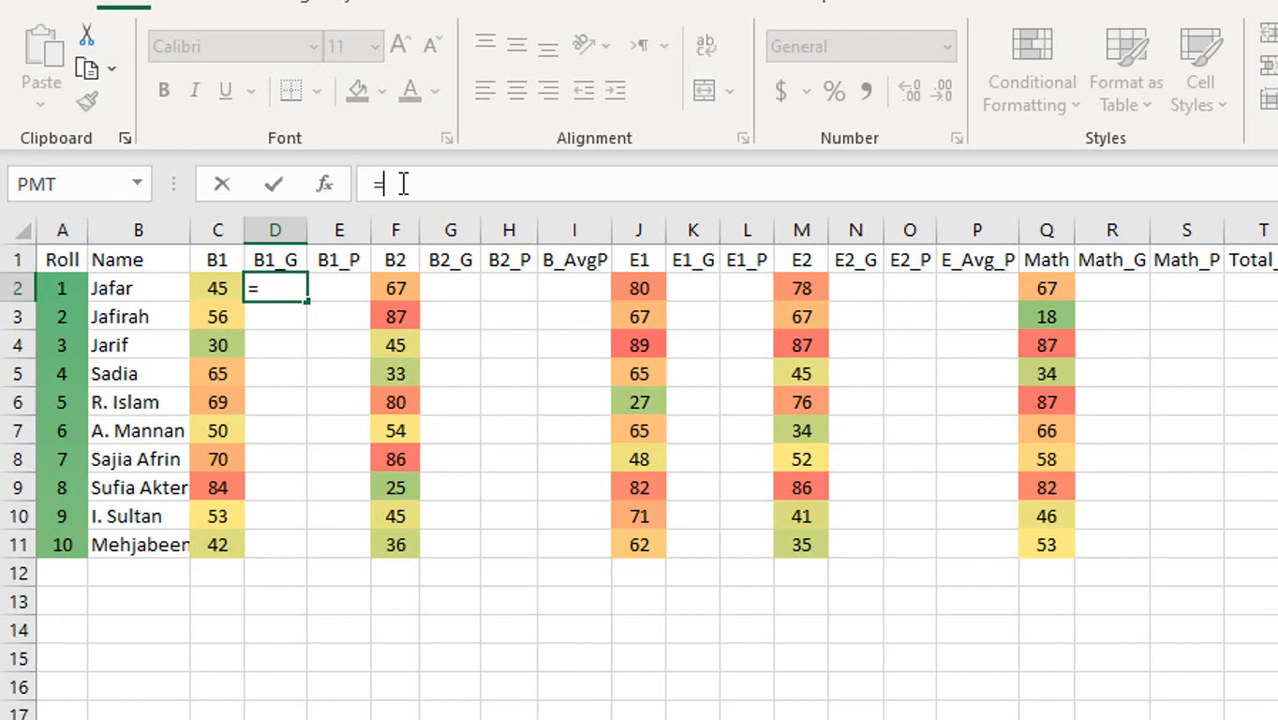
pyautogui.write('i')
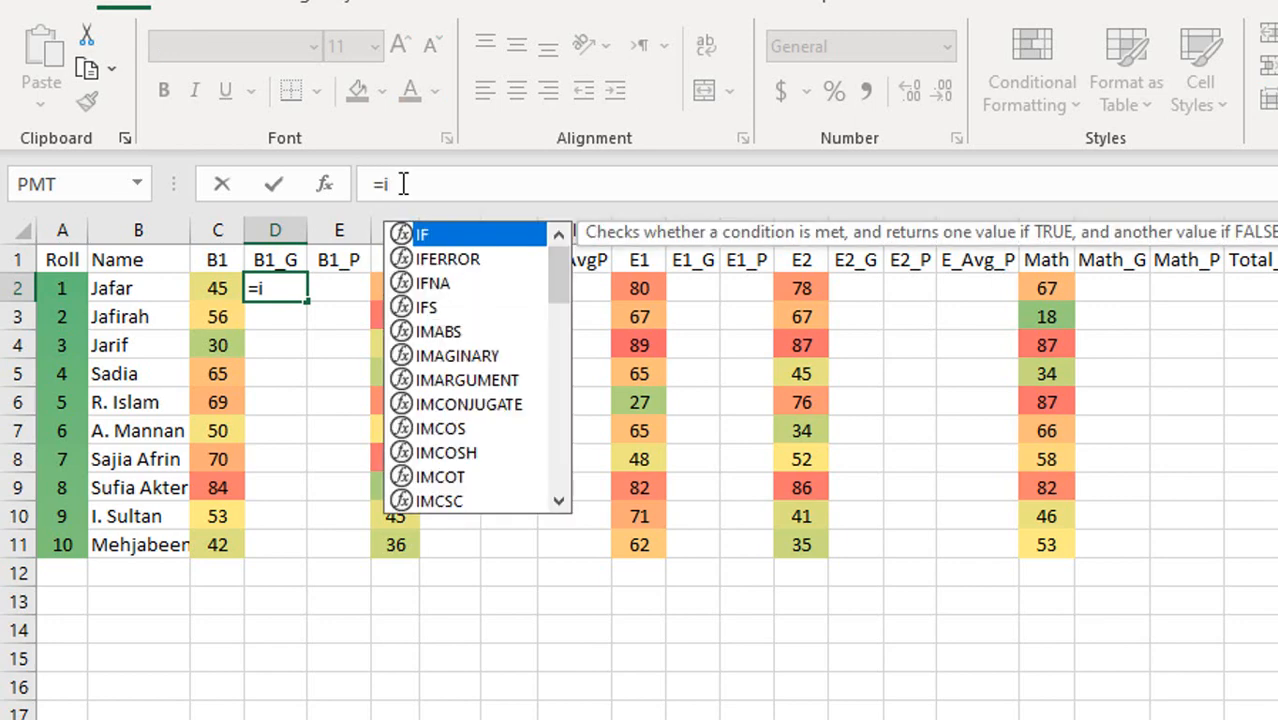
pyautogui.write('f(')
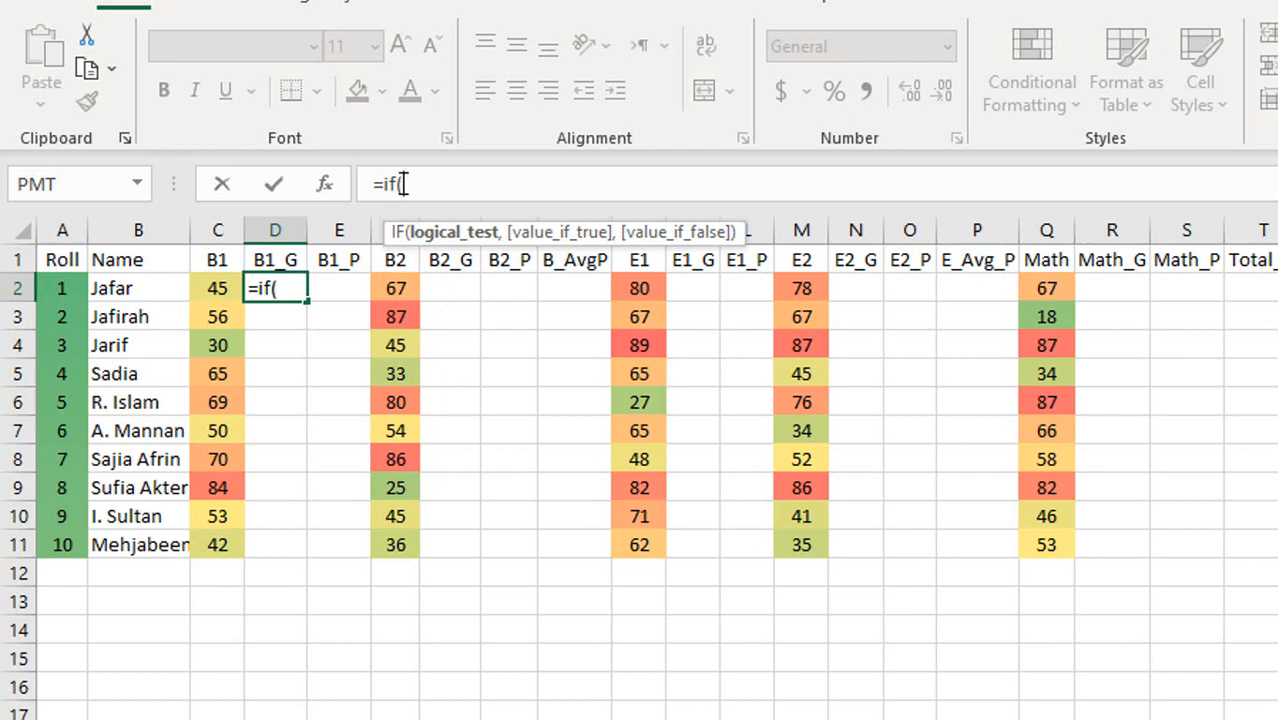
pyautogui.write('c2')
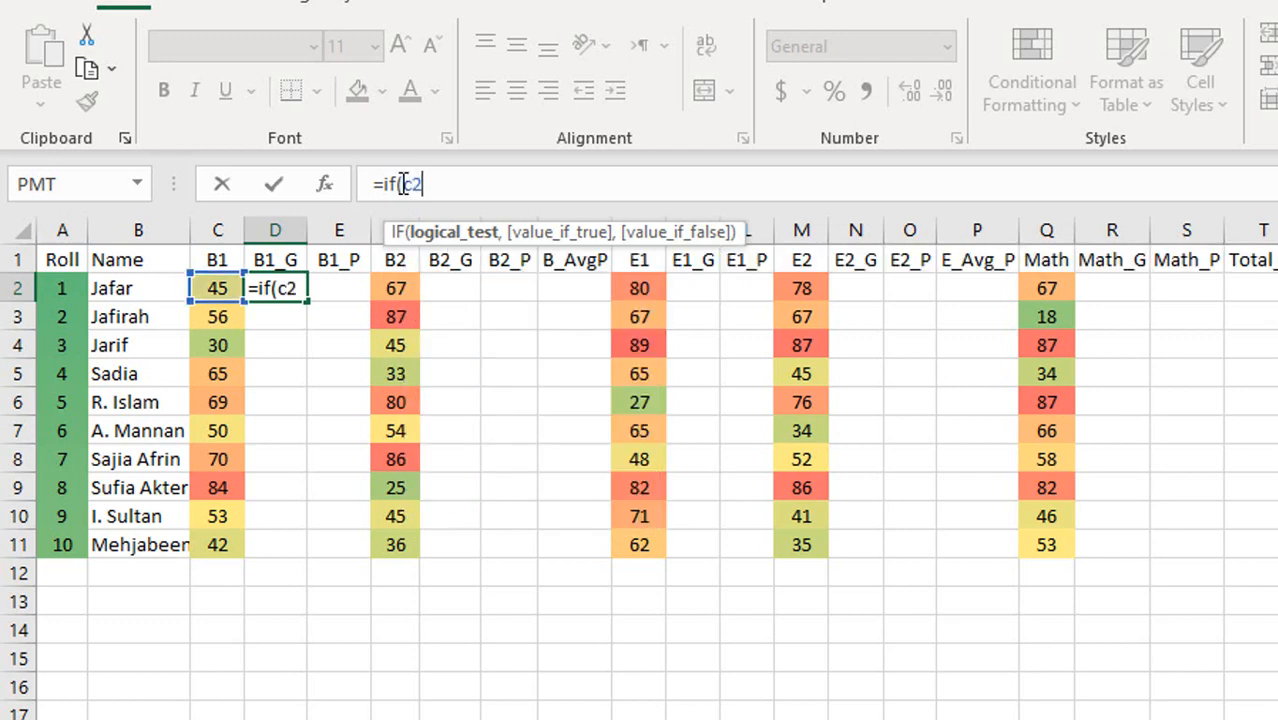
pyautogui.write('>=')
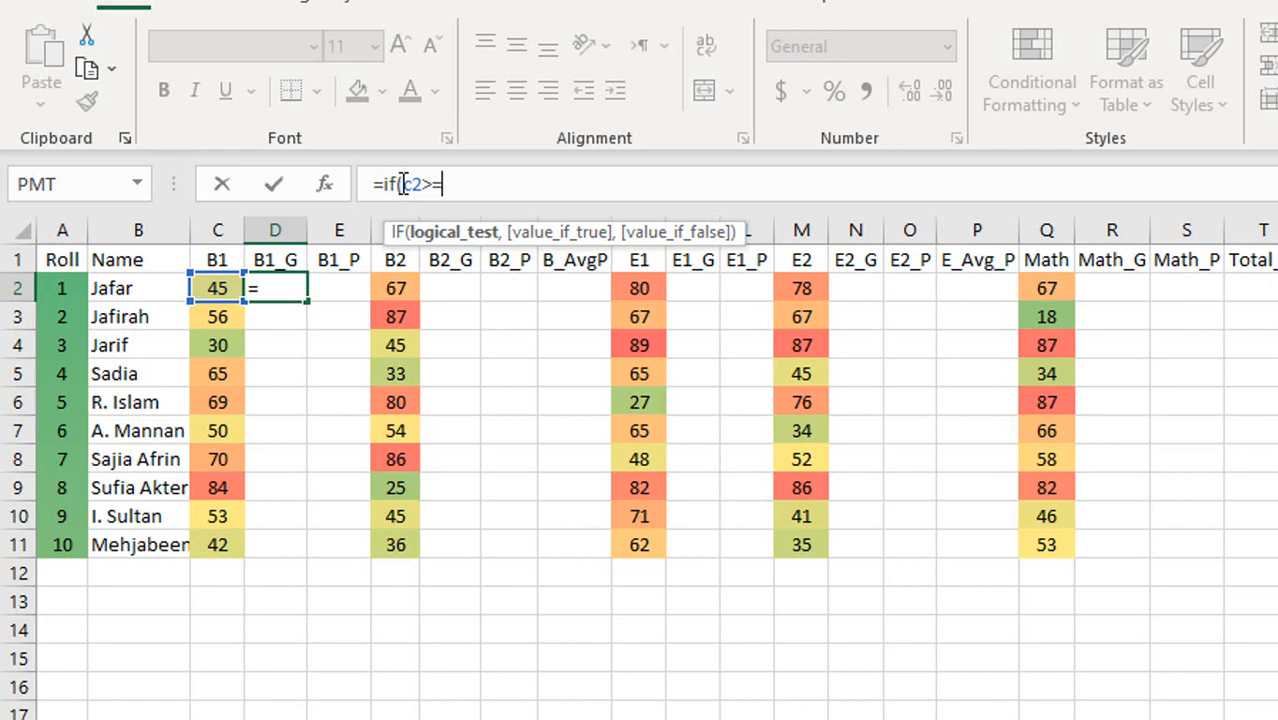
pyautogui.write('80,')
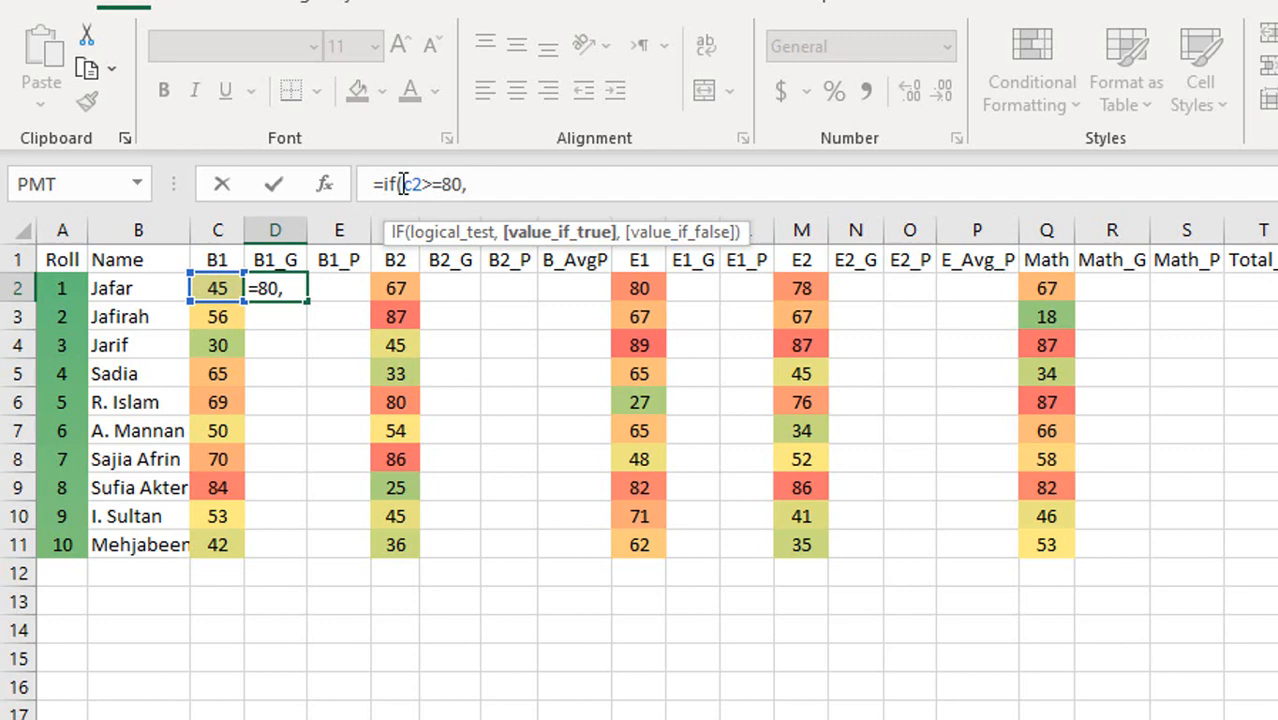
pyautogui.write('Ä')
pyautogui.press('BackSpace')
pyautogui.write('""')
pyautogui.press('Left')
pyautogui.write('A+')
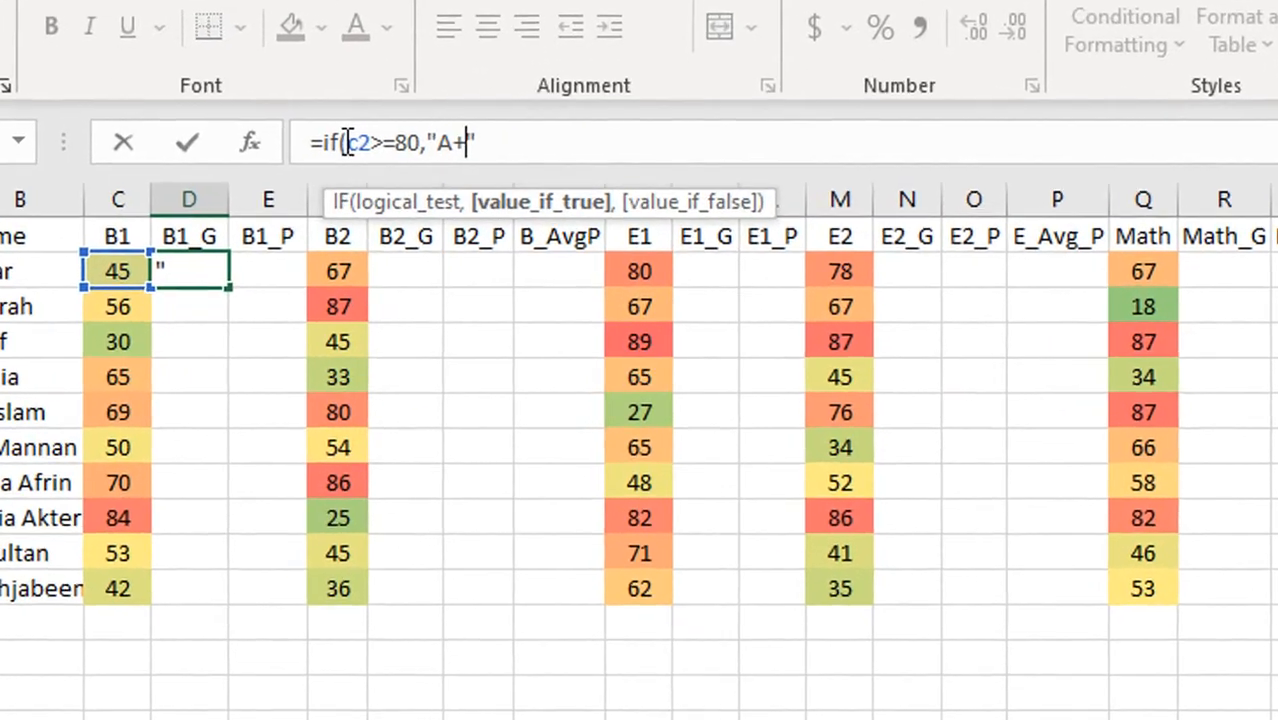
# - Copy the clause if(c2>=80,"A+" without the equals sign, delete it and paste it back into the D2 formula
pyautogui.press('Right')
pyautogui.press('Left')
pyautogui.hotkey('shift', 'Left')
pyautogui.hotkey('shift', 'Left')
pyautogui.hotkey('shift', 'Left')
pyautogui.hotkey('shift', 'Left')
pyautogui.hotkey('shift', 'Left')
pyautogui.hotkey('shift', 'Left')
pyautogui.hotkey('shift', 'Left')
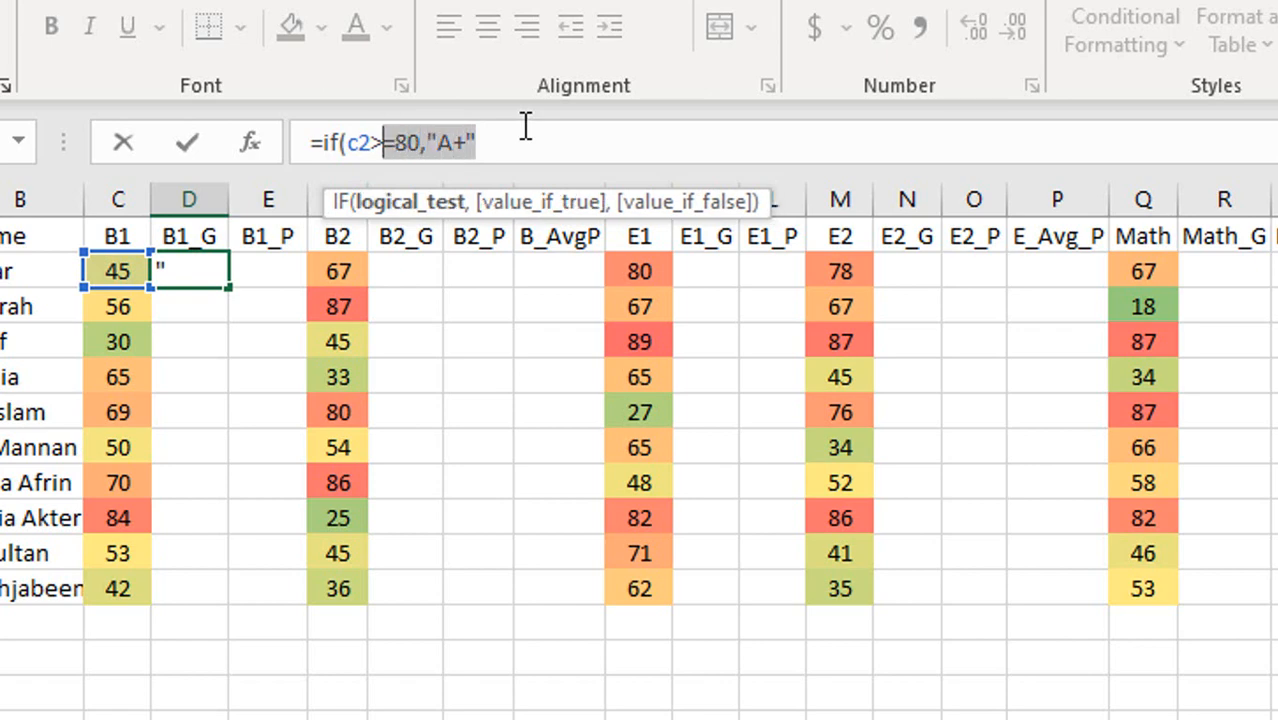
pyautogui.hotkey('shift', 'Left')
pyautogui.hotkey('shift', 'Left')
pyautogui.hotkey('shift', 'Left')
pyautogui.hotkey('shift', 'Left')
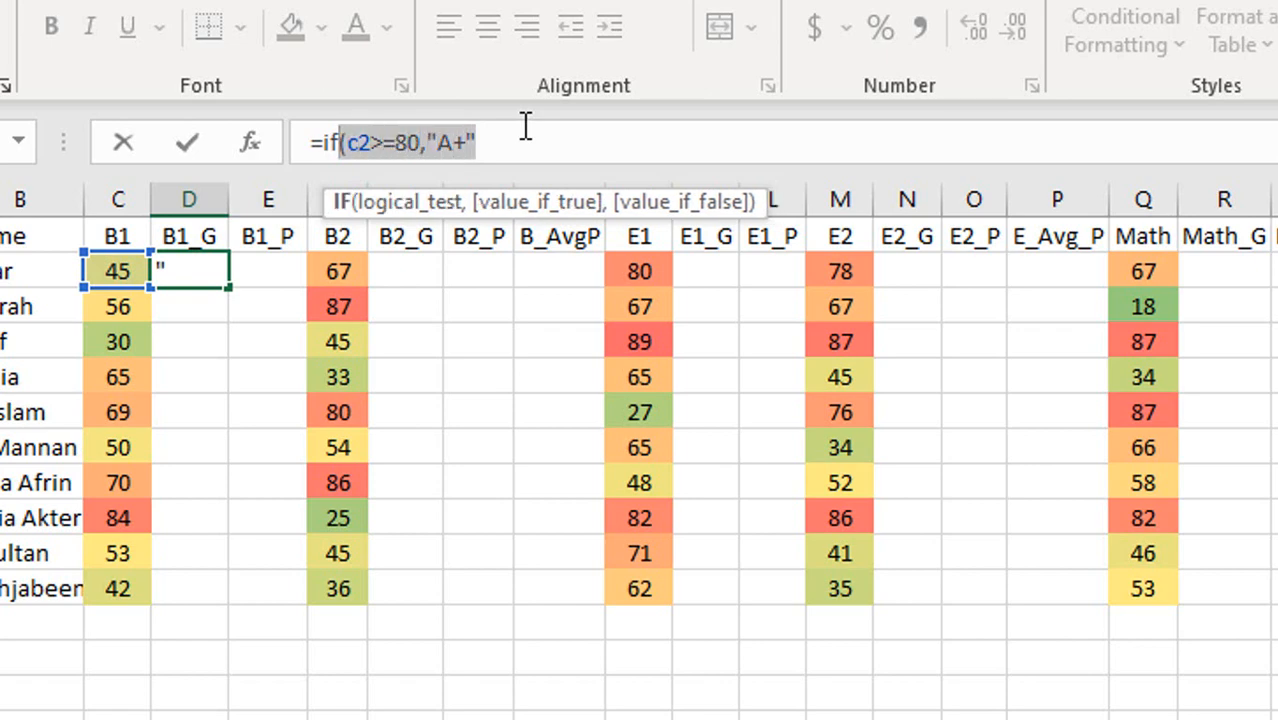
pyautogui.hotkey('shift', 'Left')
pyautogui.hotkey('shift', 'Left')
pyautogui.hotkey('ctrl', 'c')
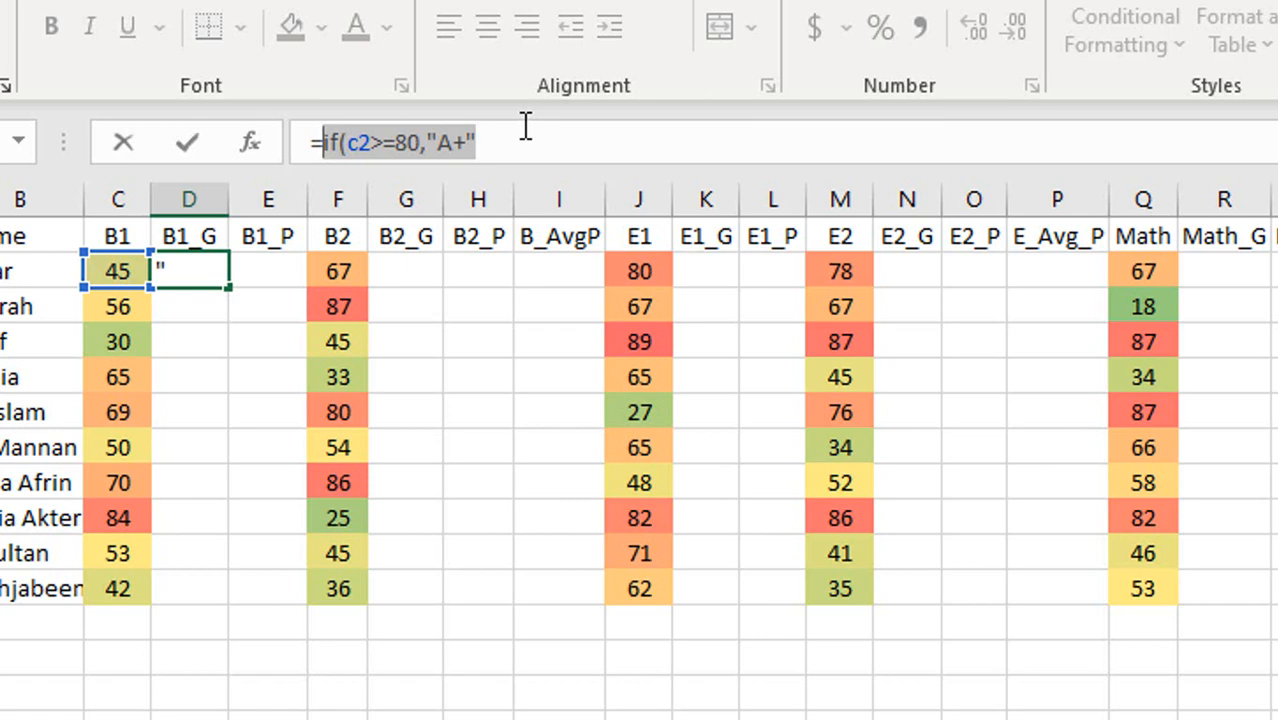
pyautogui.press('BackSpace')
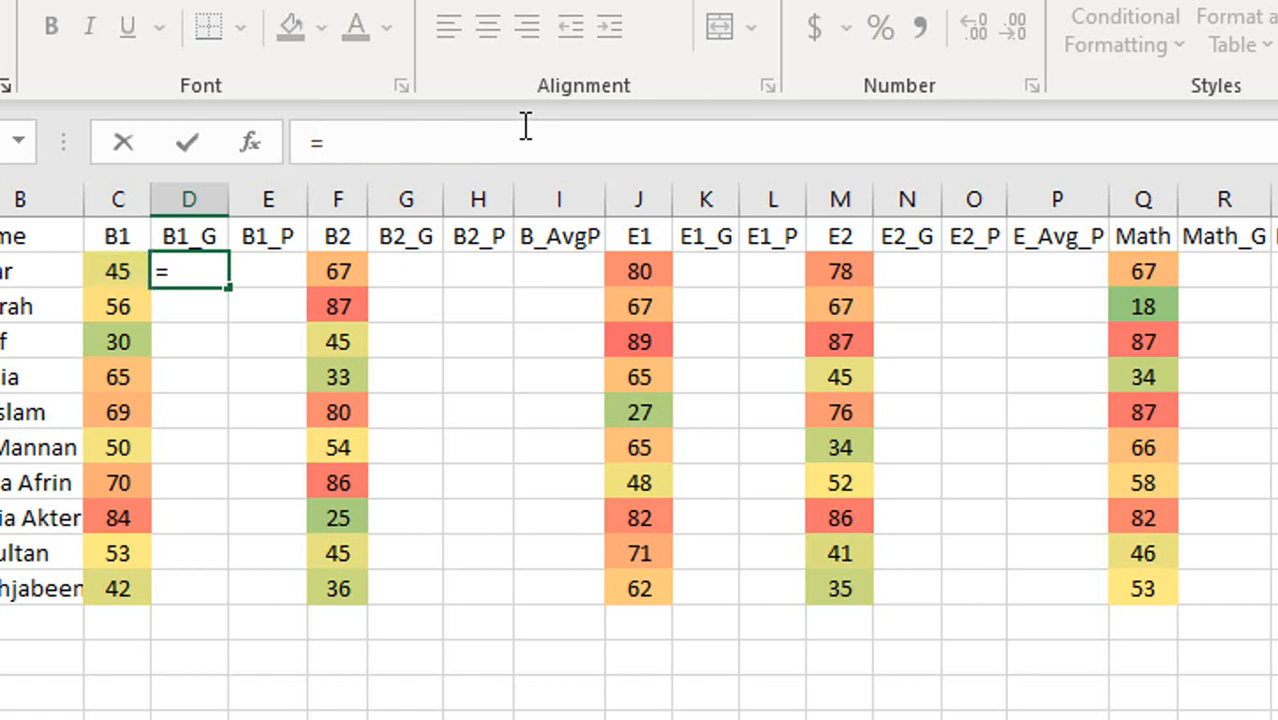
pyautogui.write('if(c2>=80,"A+"')
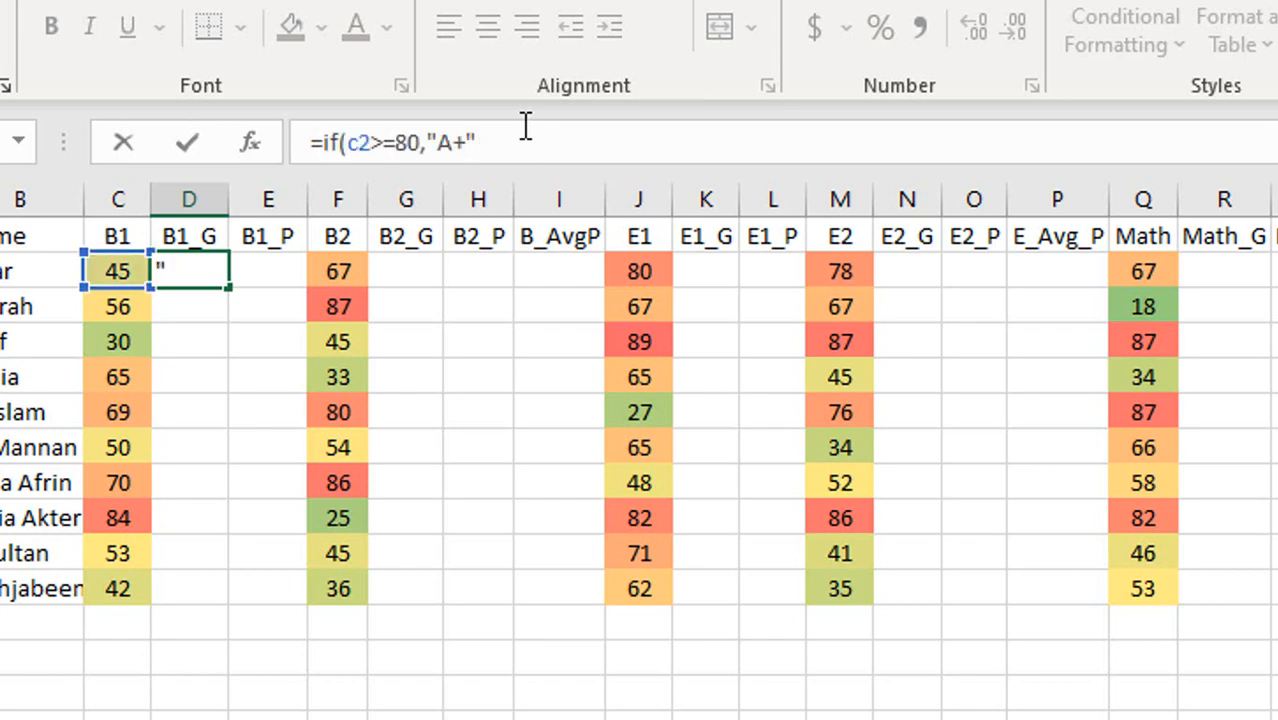
# - Append a comma and a copy of the clause to the D2 formula, editing it to if(c2>=70,"A"
pyautogui.write(',')
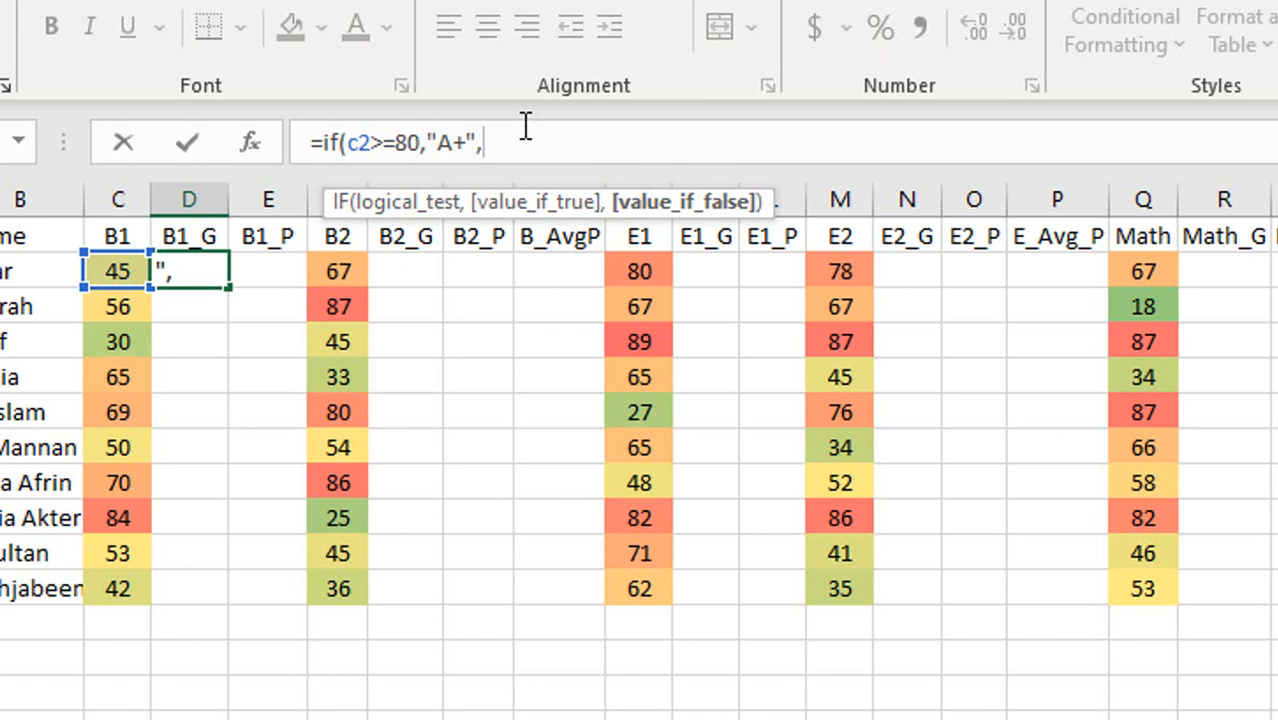
pyautogui.write('if(c2>=80,"A+"')
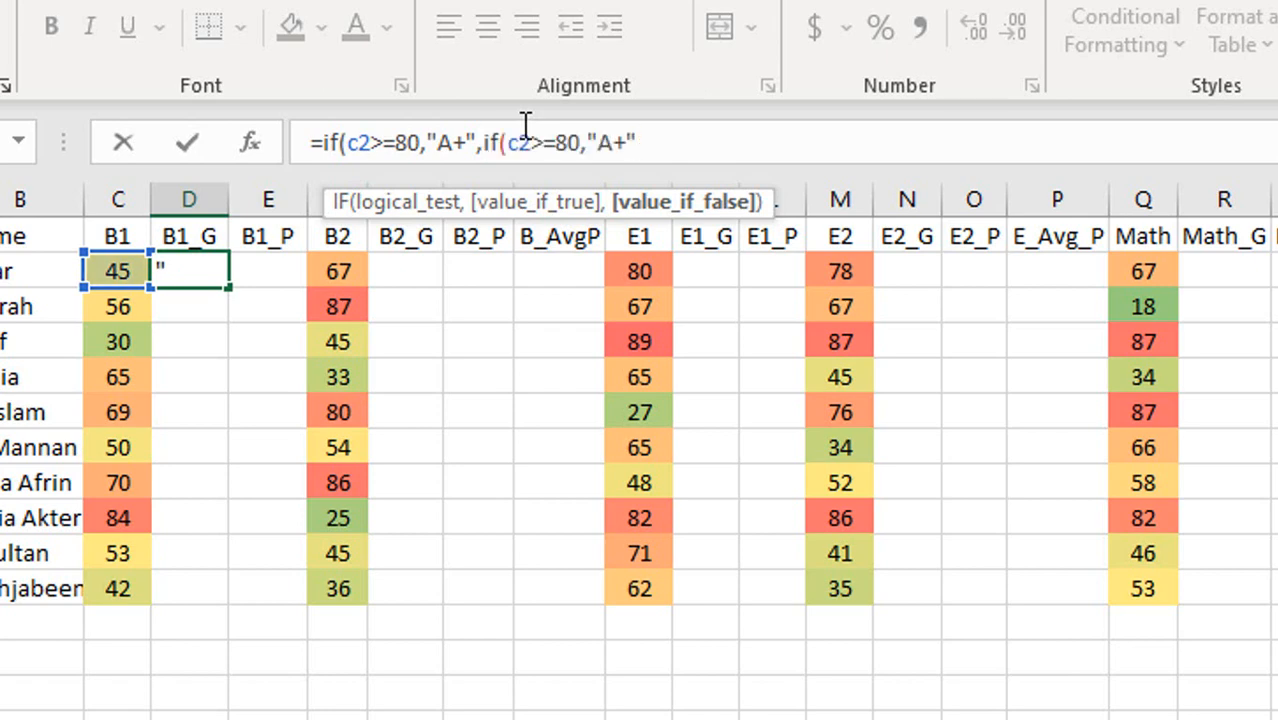
pyautogui.press('Left')
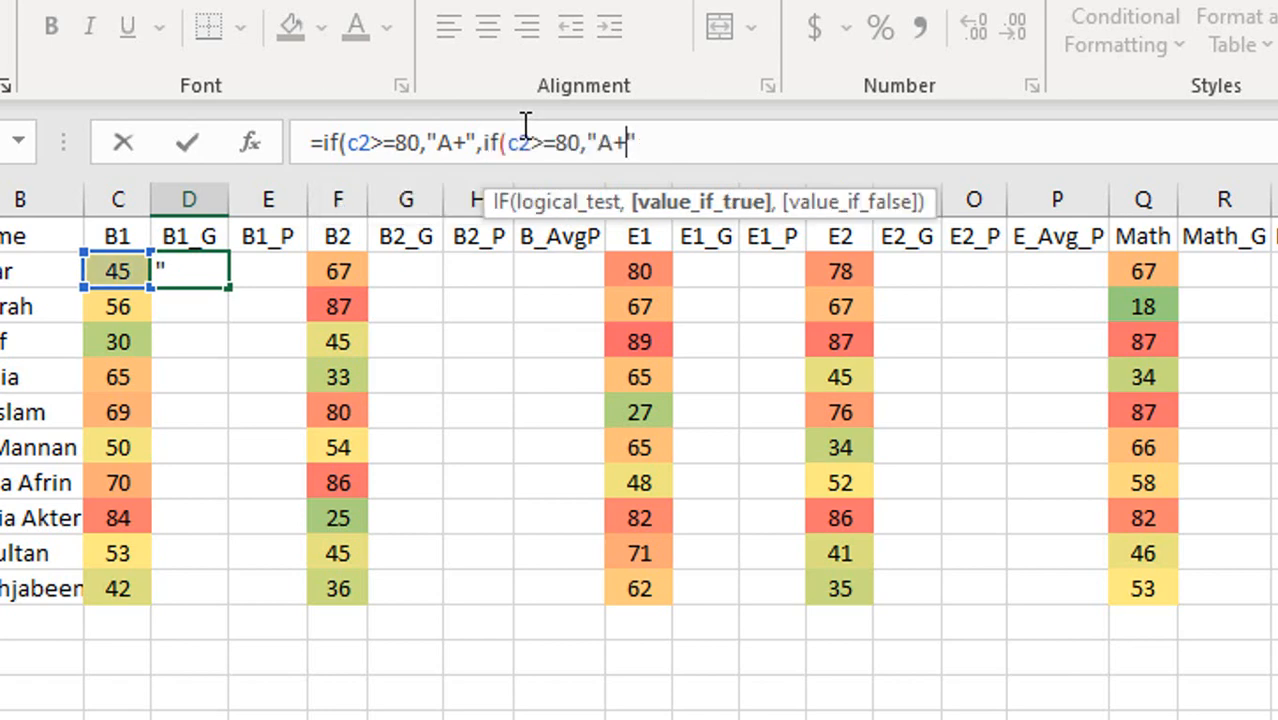
pyautogui.press('BackSpace')
pyautogui.press('Left')
pyautogui.press('Left')
pyautogui.press('Left')
pyautogui.press('Left')
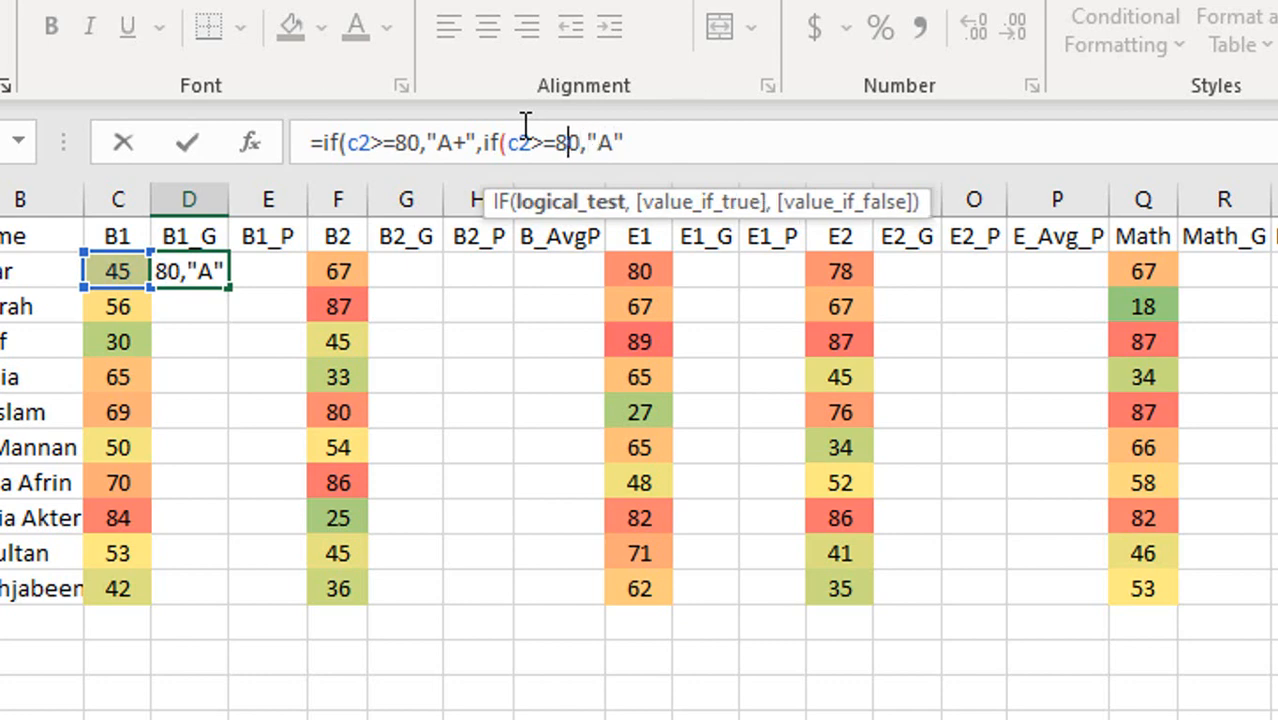
pyautogui.press('BackSpace')
pyautogui.write('7')
pyautogui.press('Right')
pyautogui.press('Right')
pyautogui.press('Right')
pyautogui.press('Right')
pyautogui.press('Right')
# - Add a third nested condition to the D2 formula by pasting the copied clause and changing it to if(c2>=60,"A-"
pyautogui.write(',')
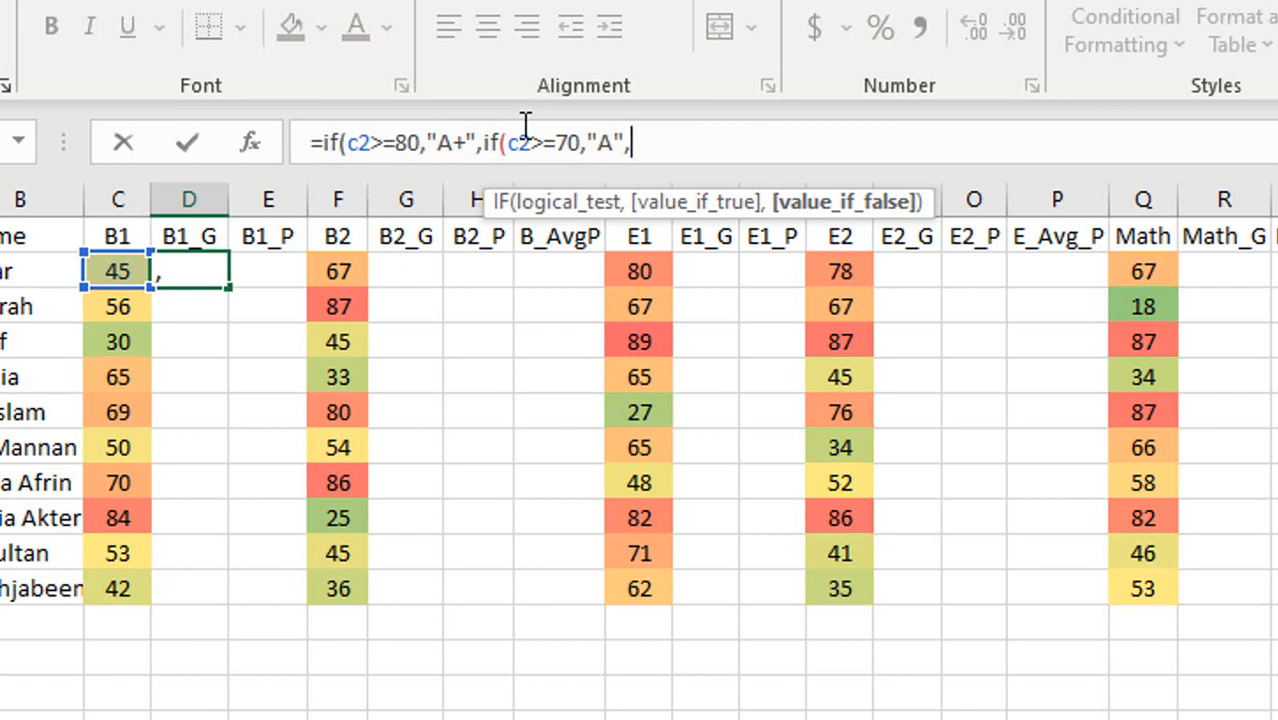
pyautogui.hotkey('ctrl', 'v')
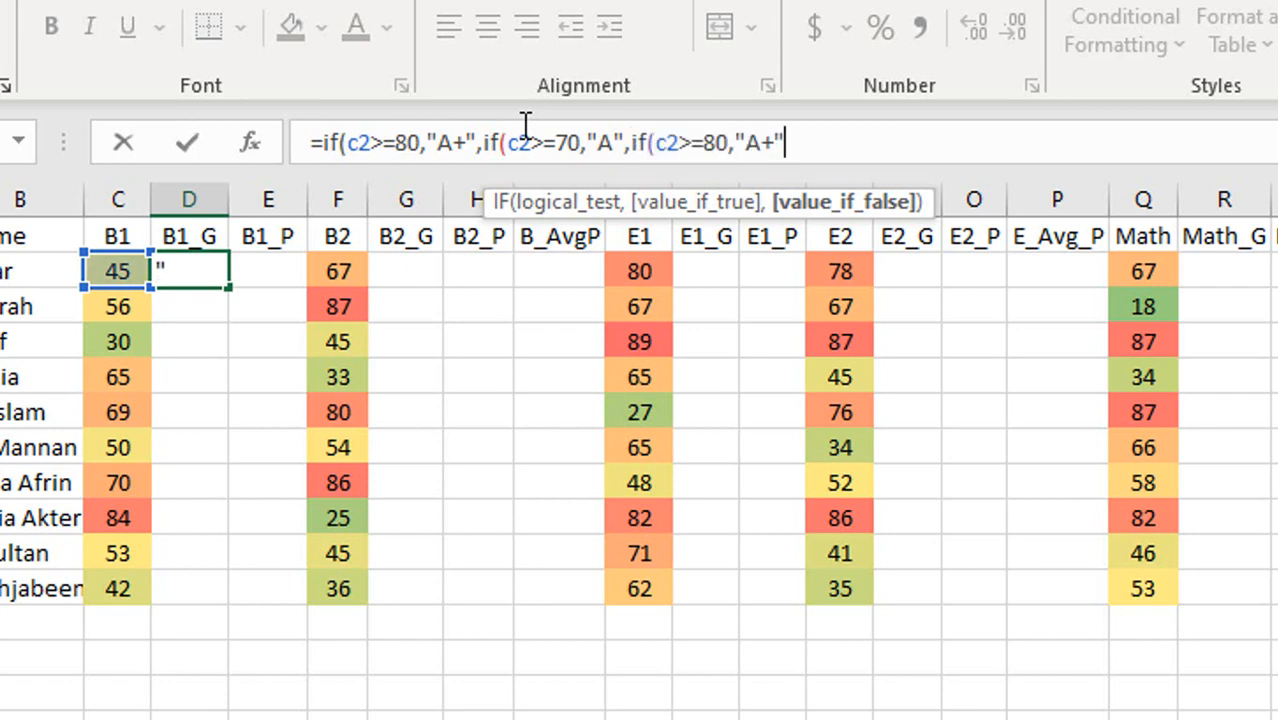
pyautogui.press('BackSpace')
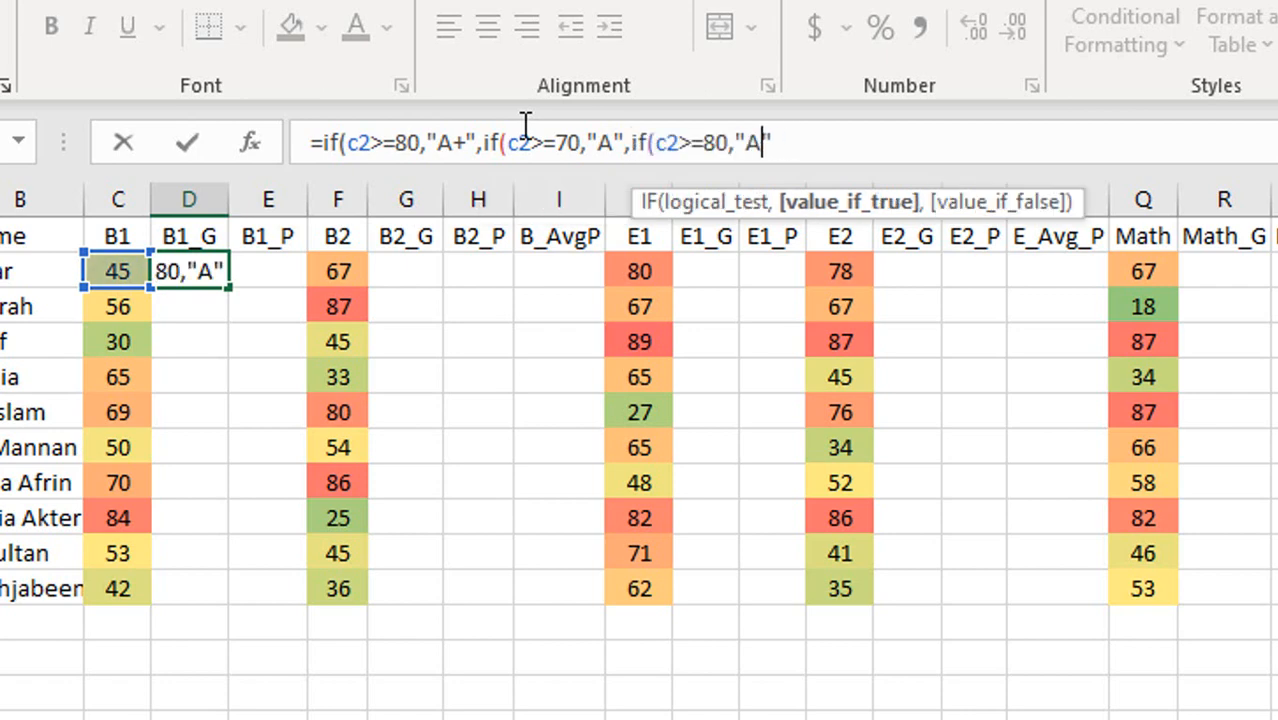
pyautogui.write('-')
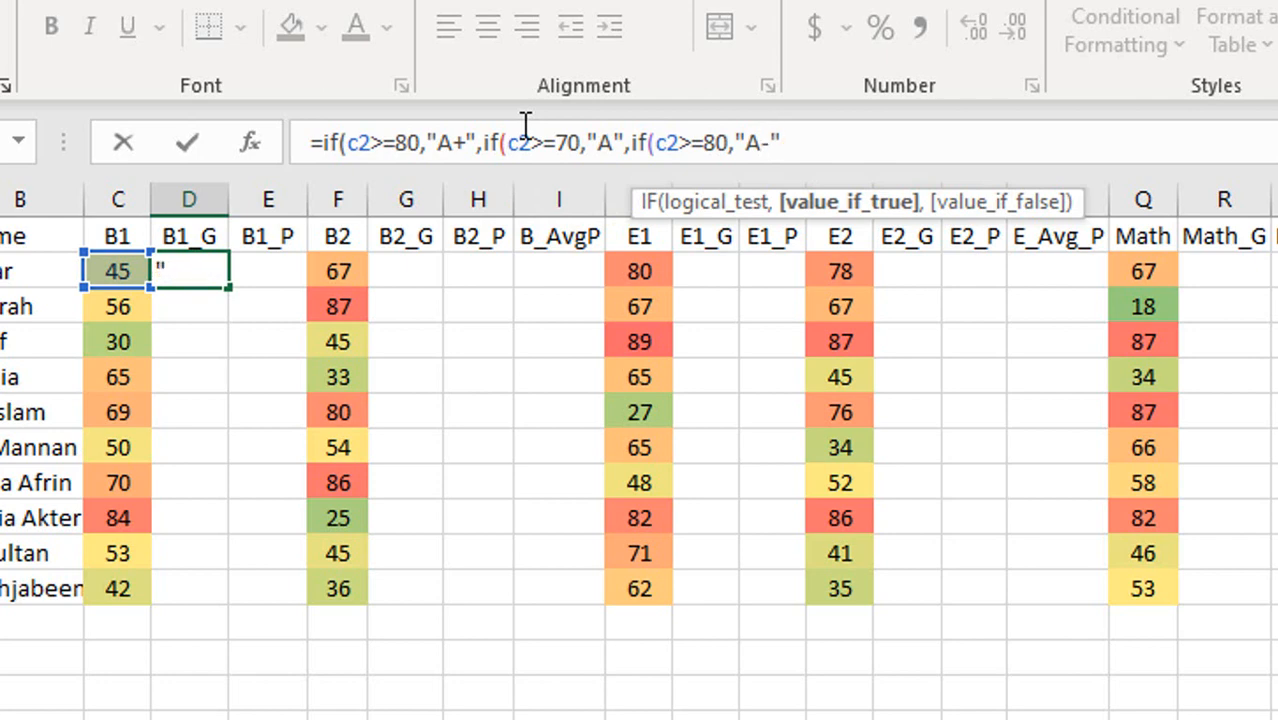
pyautogui.press('Left')
pyautogui.press('Left')
pyautogui.press('Left')
pyautogui.press('Left')
pyautogui.press('Left')
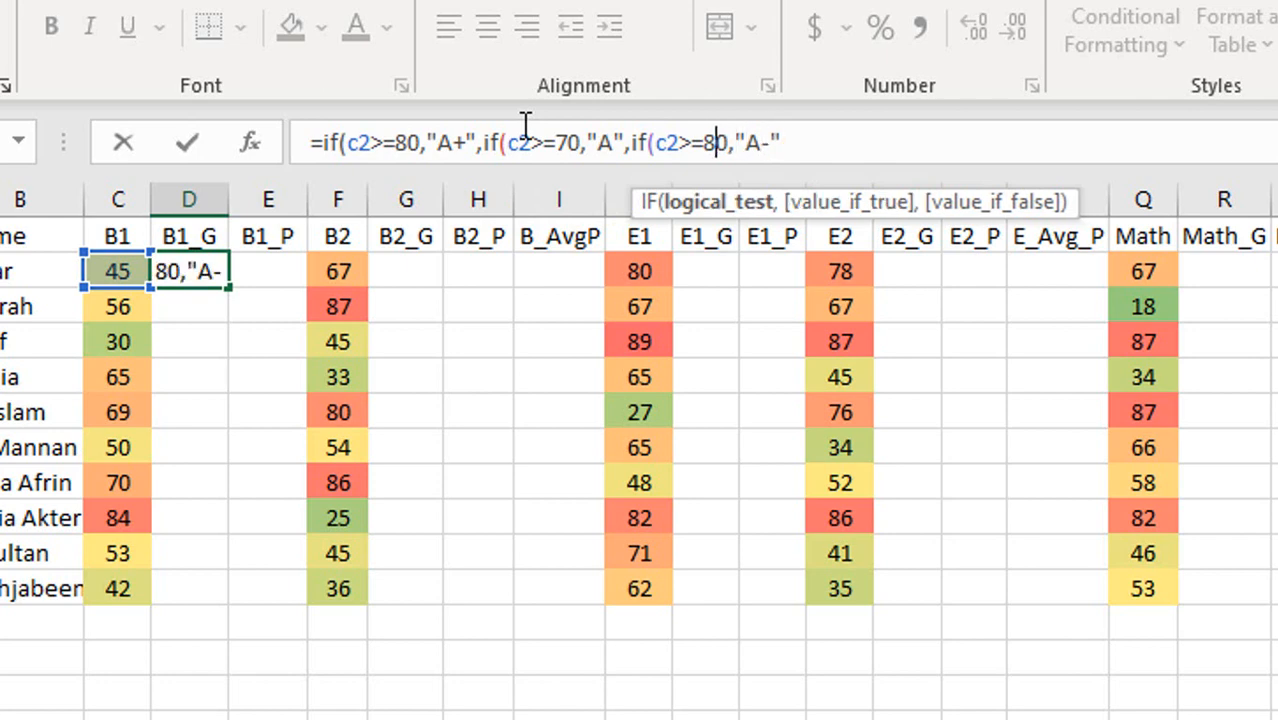
pyautogui.press('BackSpace')
pyautogui.write('6')
pyautogui.press('End')
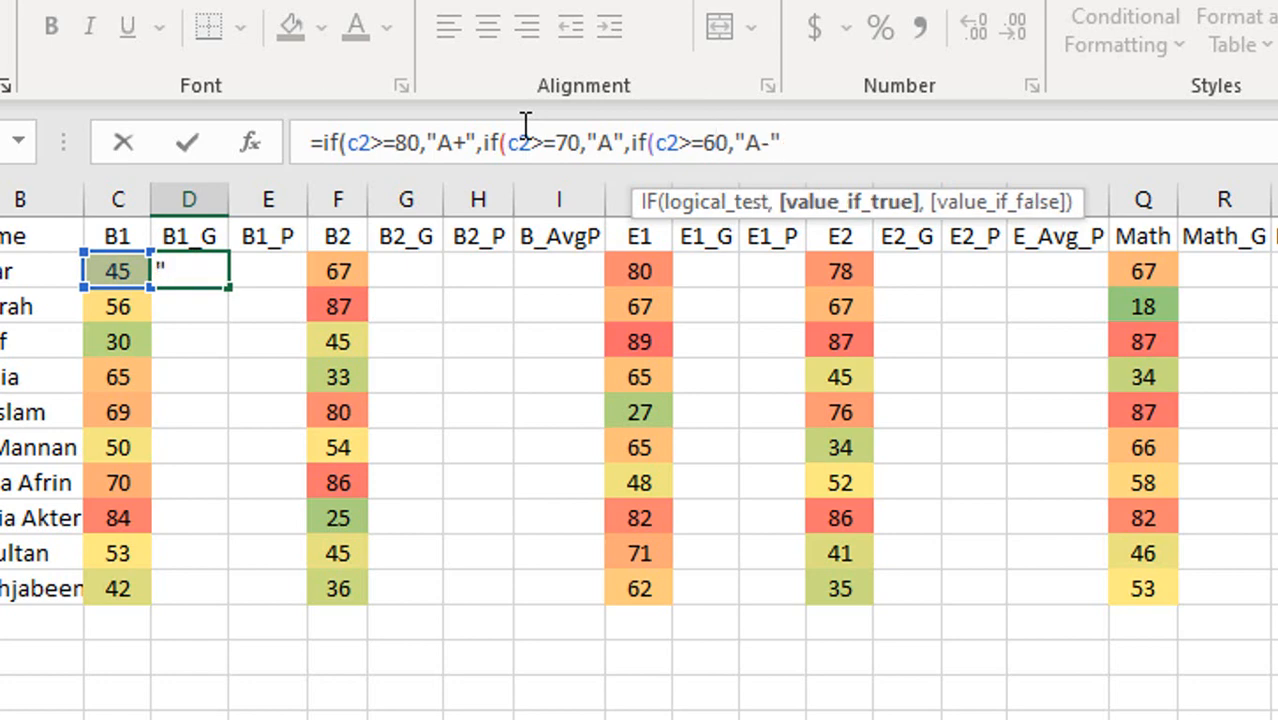
# - Add a fourth nested condition to the D2 formula from the copied clause, changed to if(c2>=50,"B"
pyautogui.write(',')
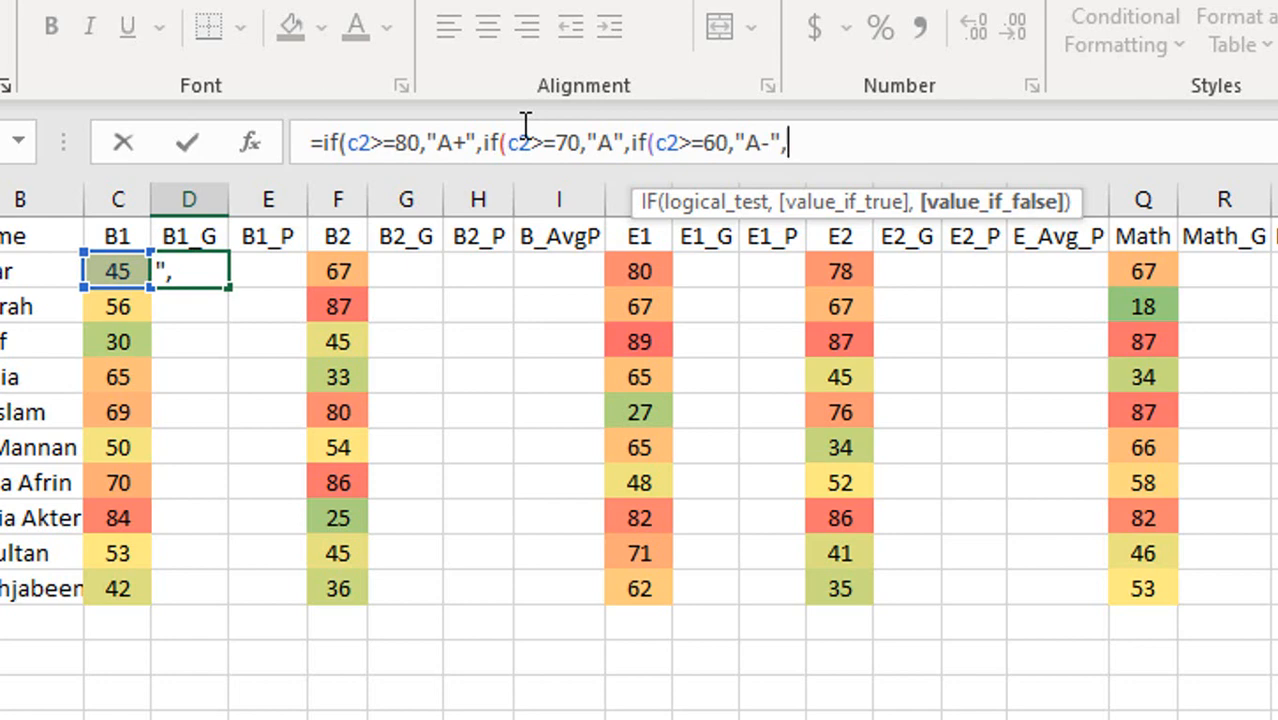
pyautogui.hotkey('ctrl', 'v')
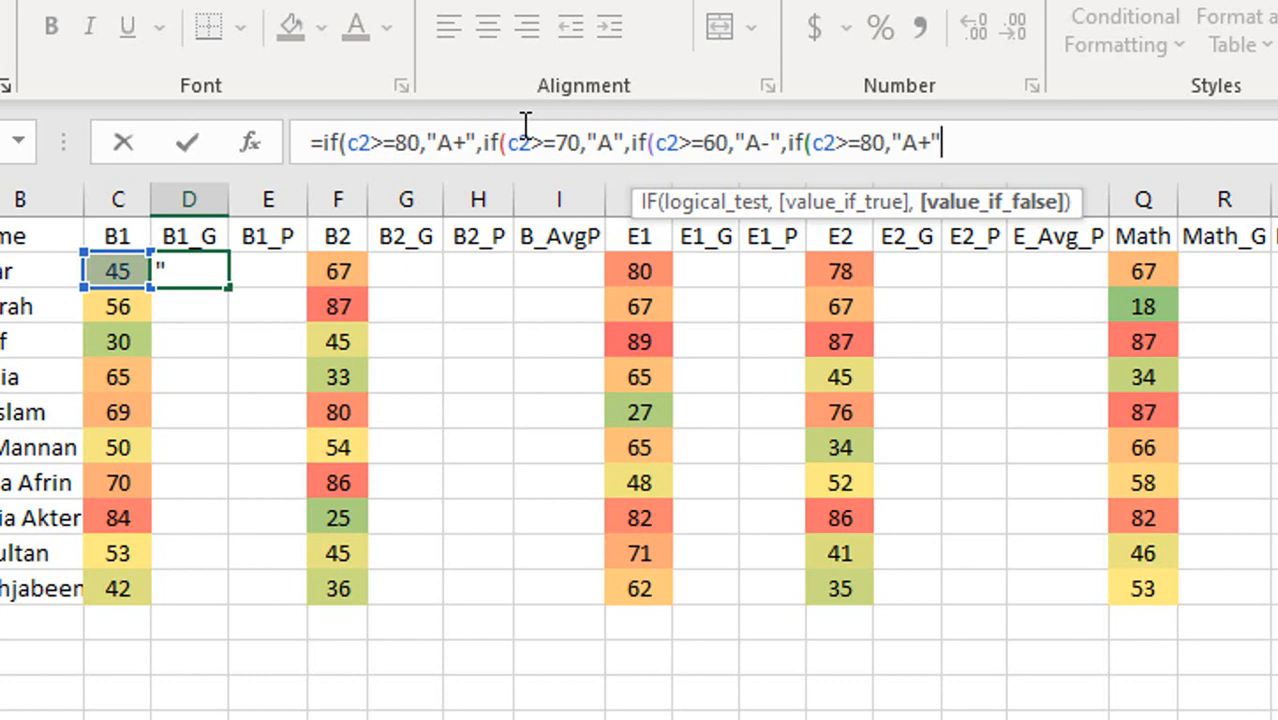
pyautogui.press('Left')
pyautogui.press('Left')
pyautogui.press('Left')
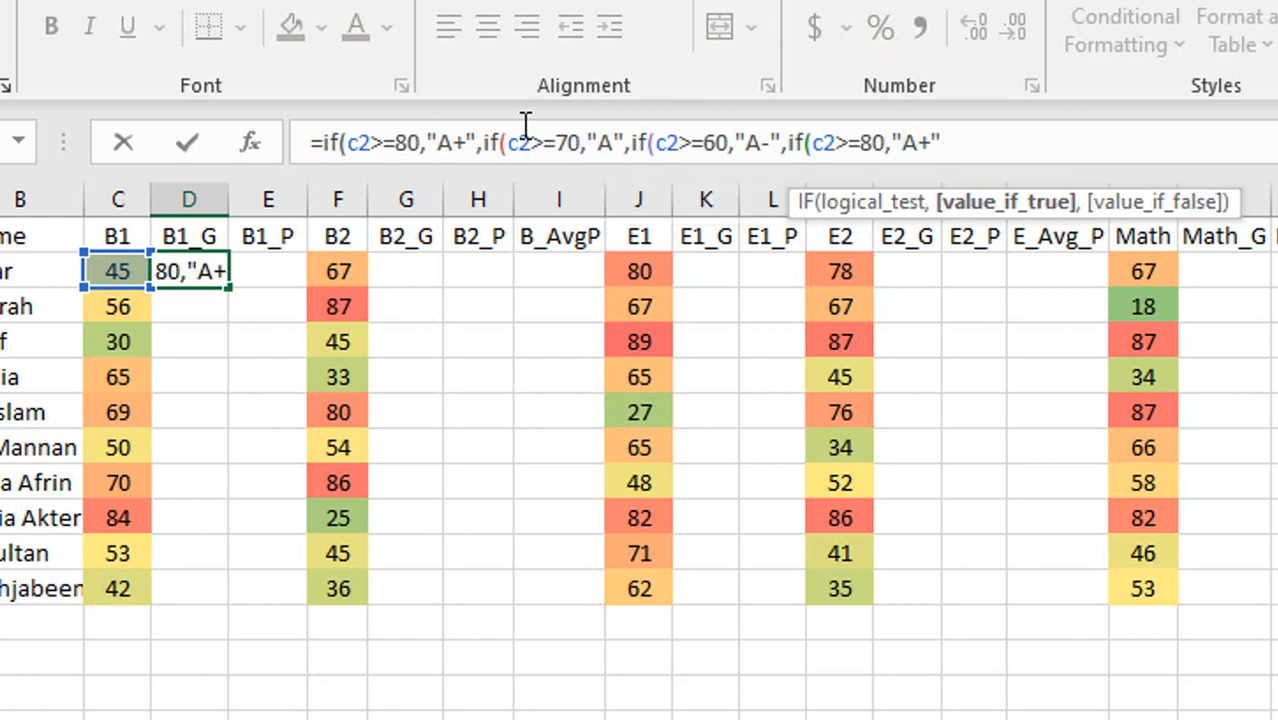
pyautogui.press('Delete')
pyautogui.press('Delete')
pyautogui.write('B')
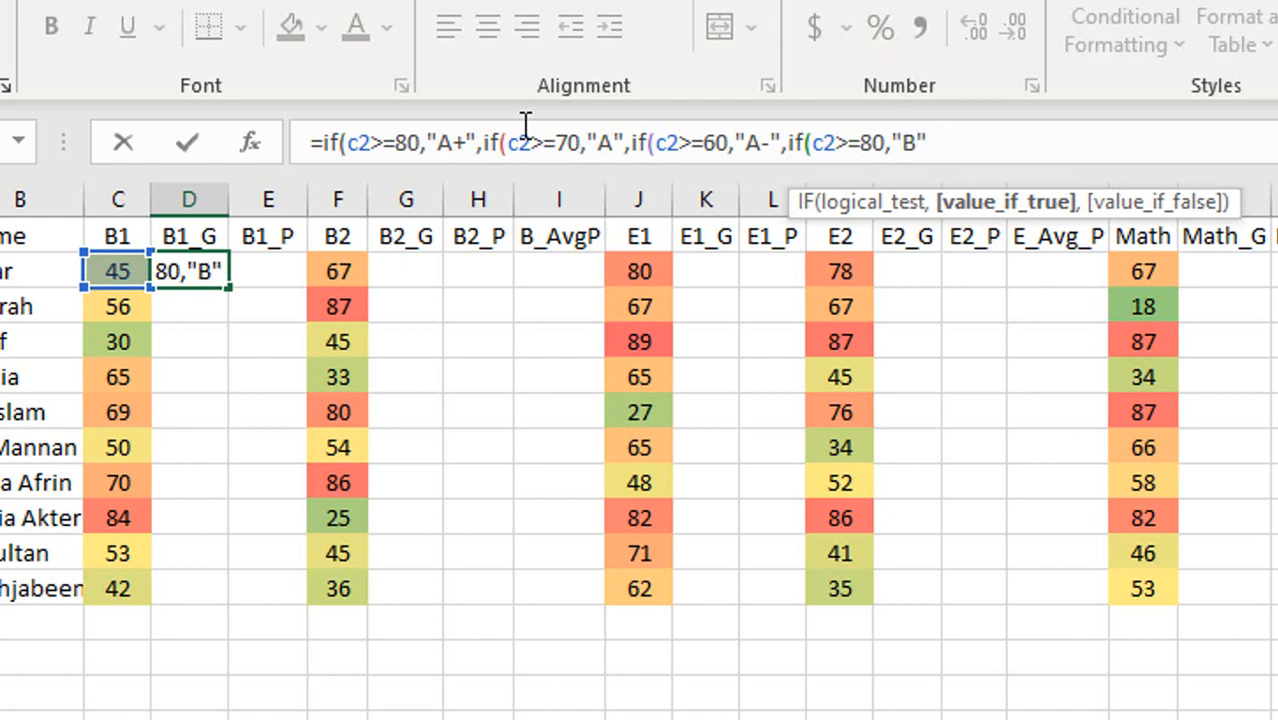
pyautogui.press('Left')
pyautogui.press('Left')
pyautogui.press('Left')
pyautogui.press('Left')
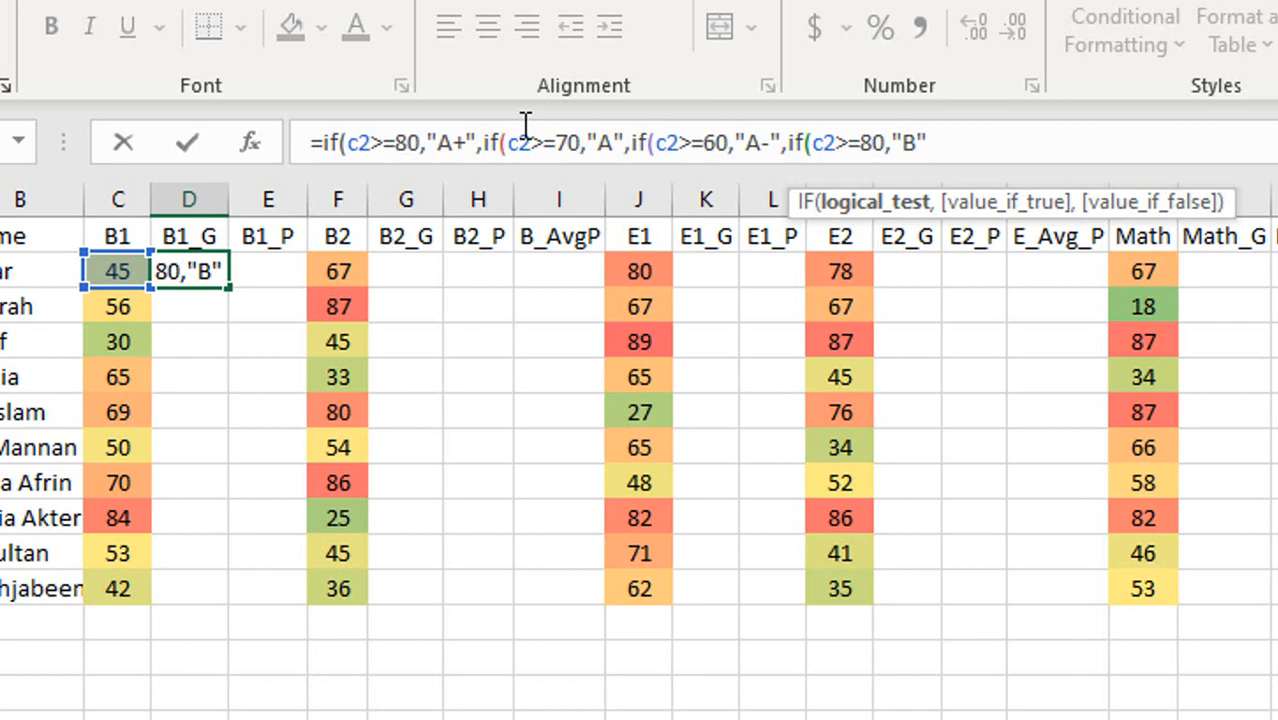
pyautogui.press('BackSpace')
pyautogui.write('5')
pyautogui.press('Right')
pyautogui.press('Right')
pyautogui.press('Right')
pyautogui.press('Right')
pyautogui.press('Right')
# - Append a comma and a copy of the clause to the D2 formula, changing its grade to "C"
pyautogui.write(',')
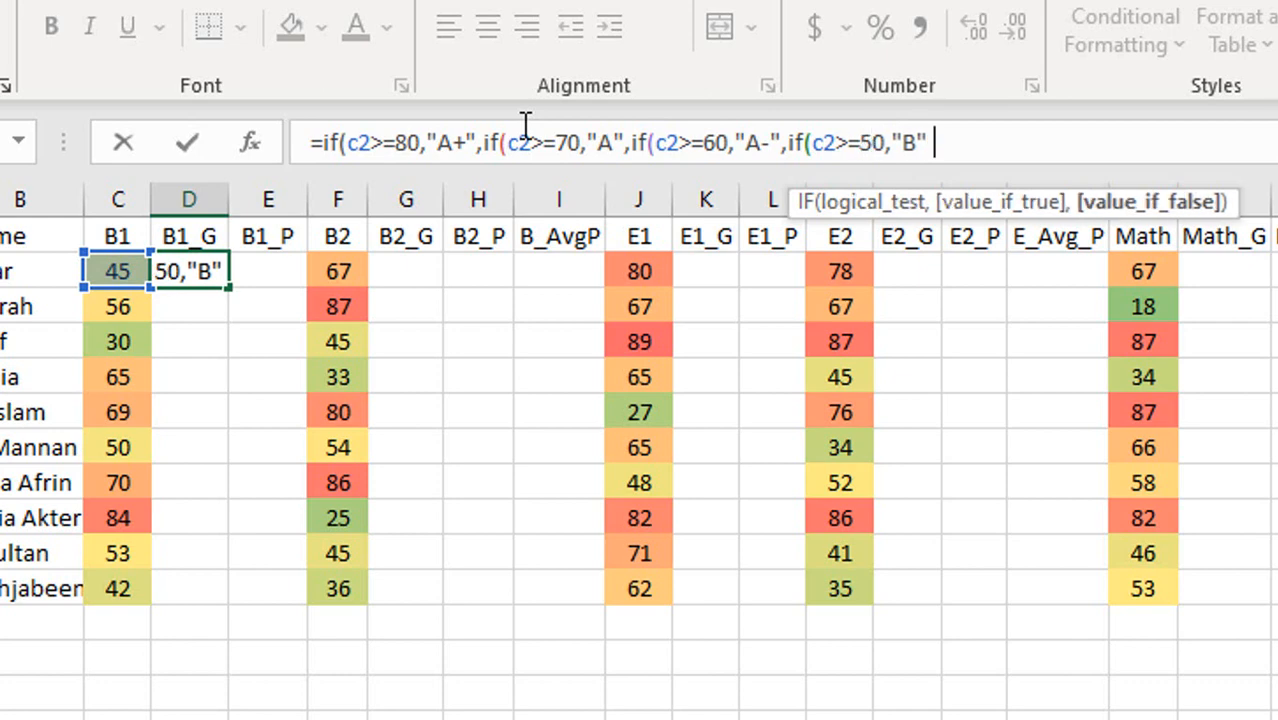
pyautogui.write('if(c2>=80,"A+"')
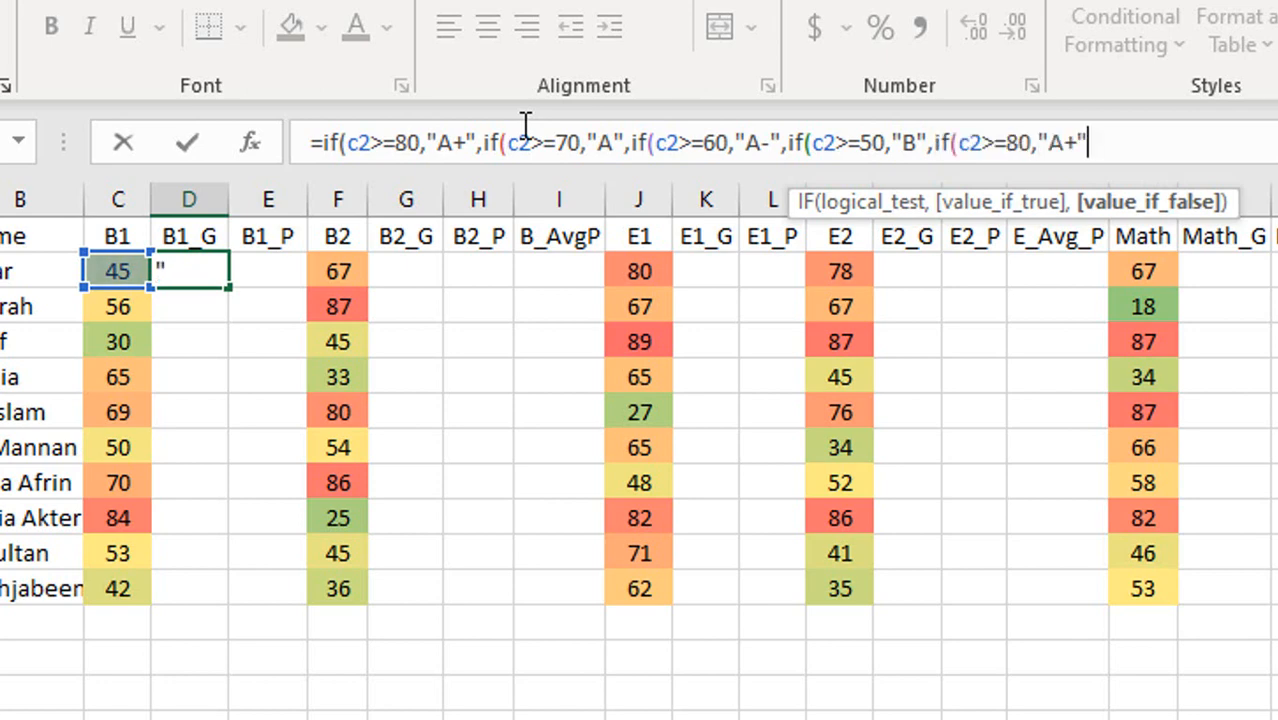
pyautogui.press('Left')
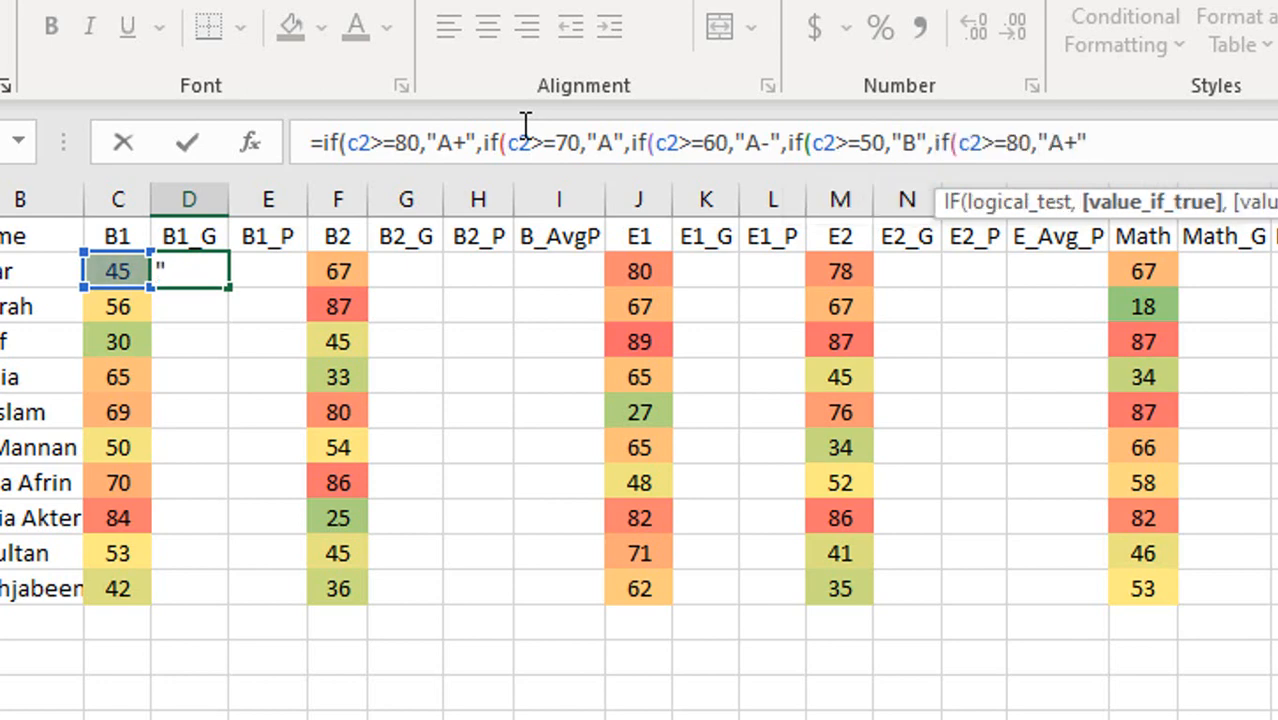
pyautogui.press('BackSpace')
pyautogui.press('BackSpace')
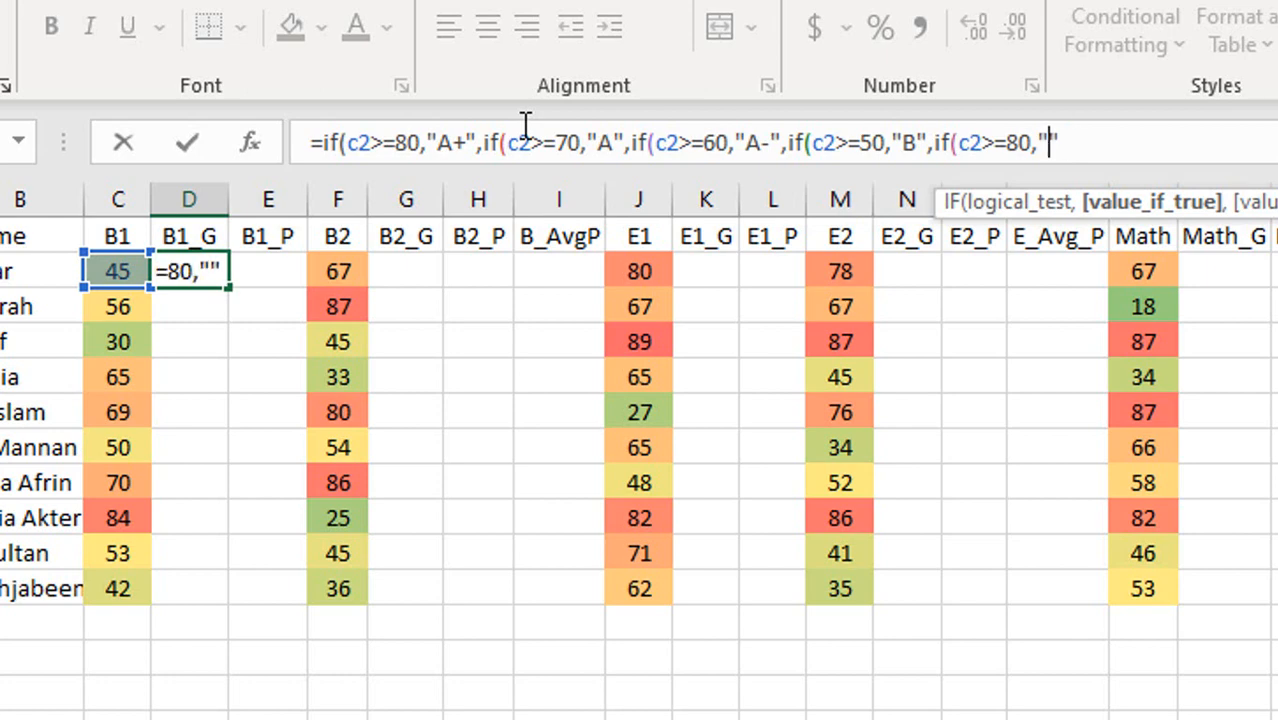
pyautogui.write('c')
pyautogui.press('BackSpace')
pyautogui.write('C')
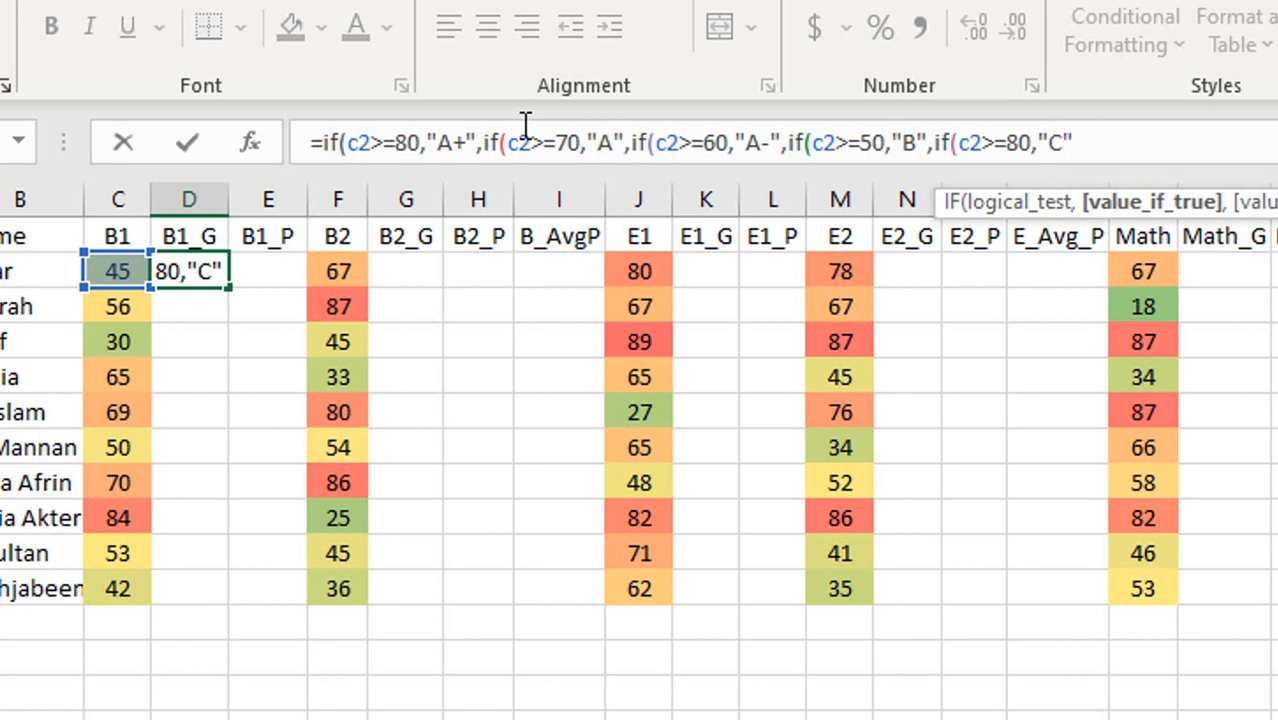
# - Set the threshold of the "C" condition in the D2 formula to 40
pyautogui.press('Left')
pyautogui.press('Left')
pyautogui.press('Left')
pyautogui.press('Left')
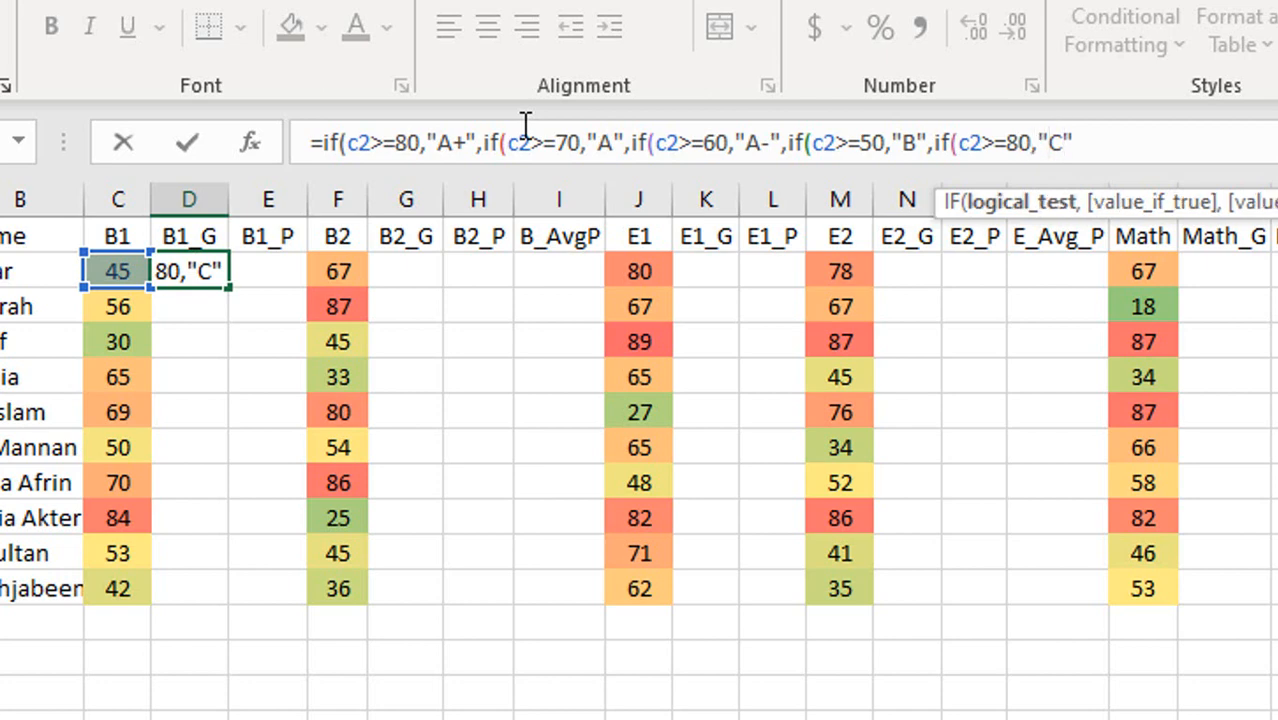
pyautogui.press('BackSpace')
pyautogui.press('Right')
pyautogui.press('Left')
pyautogui.write('4')
pyautogui.press('Right')
pyautogui.press('Right')
pyautogui.press('Right')
pyautogui.press('Right')
pyautogui.press('Right')
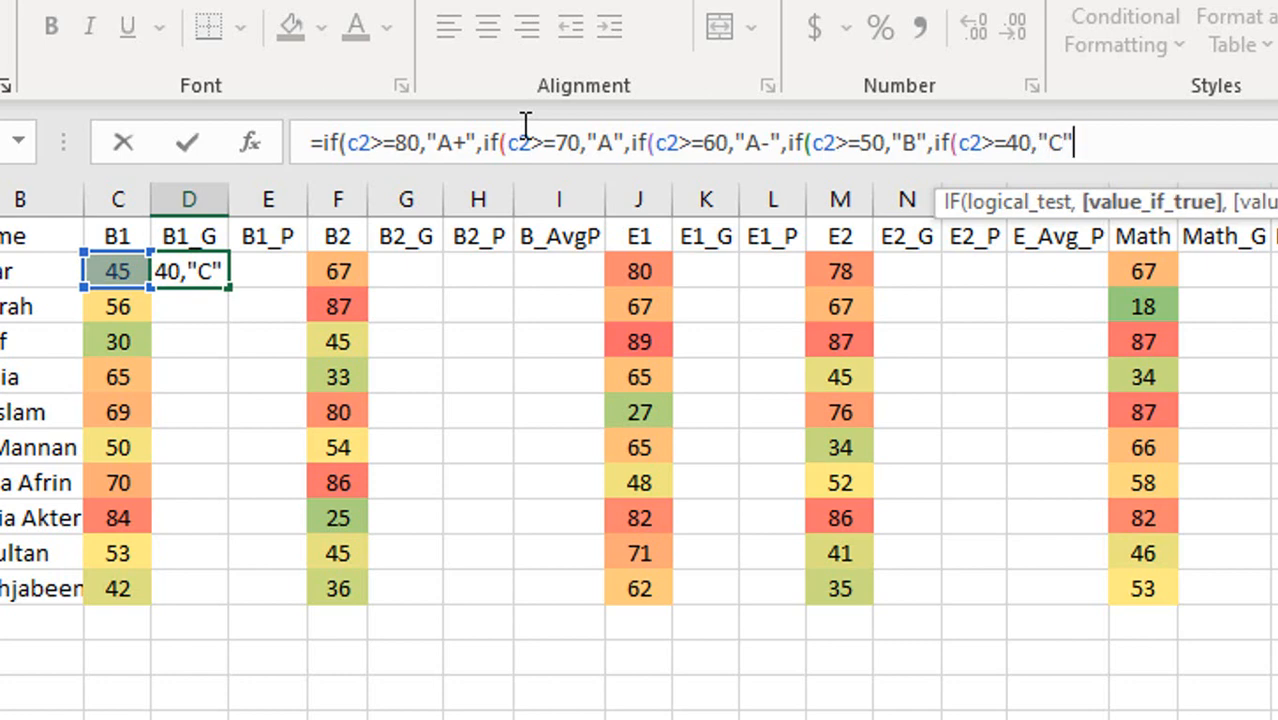
# - Append another comma and copied clause to the D2 formula, with its grade changed to "D"
pyautogui.write(',')
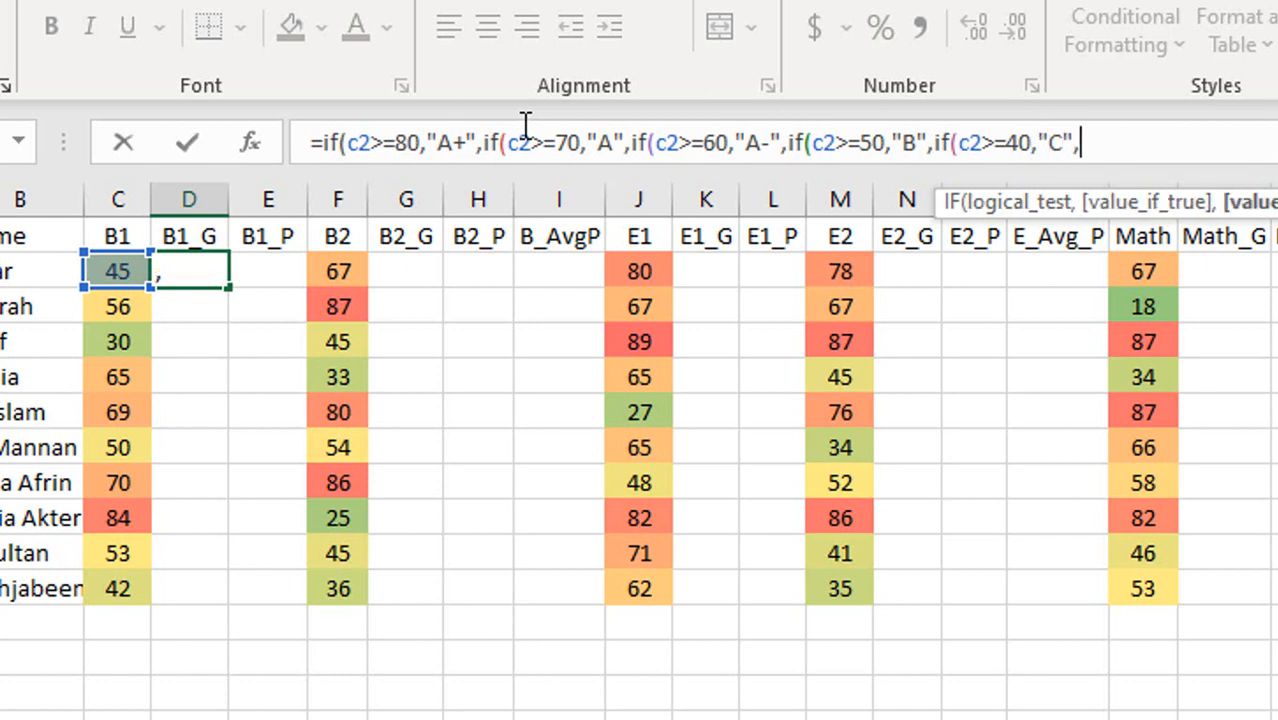
pyautogui.write('if(c2>=80,"A+"')
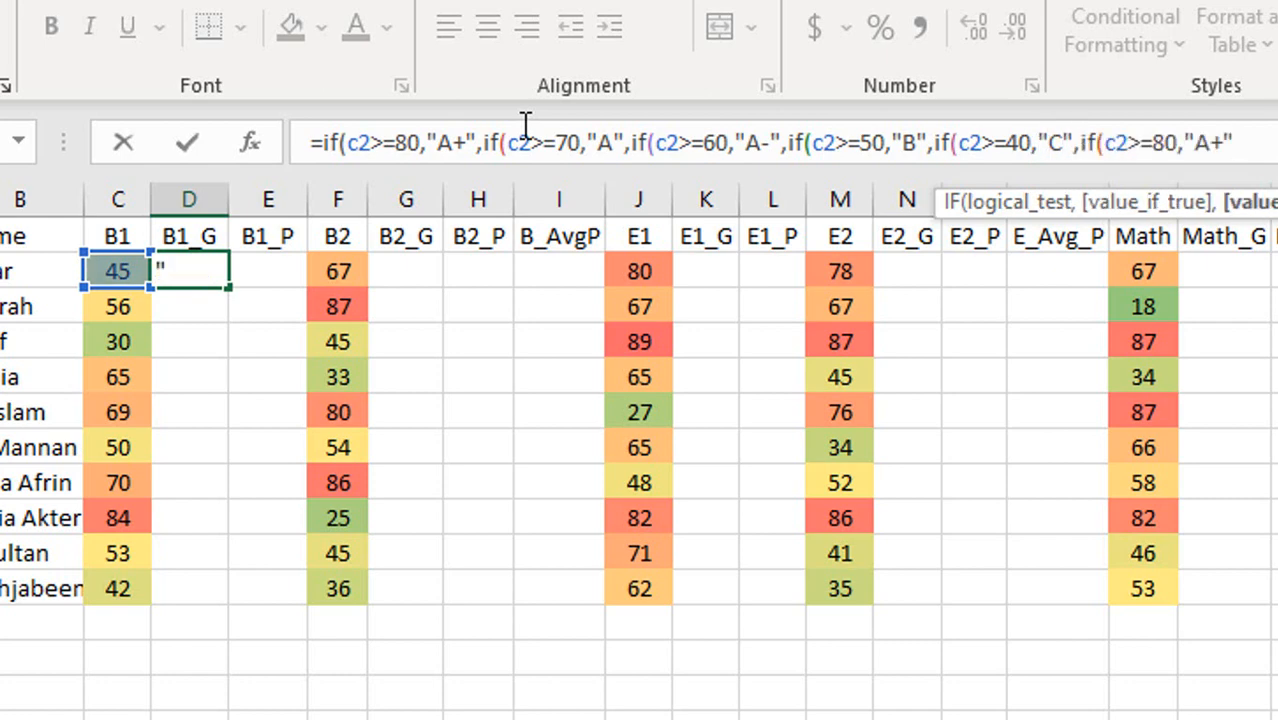
pyautogui.press('Left')
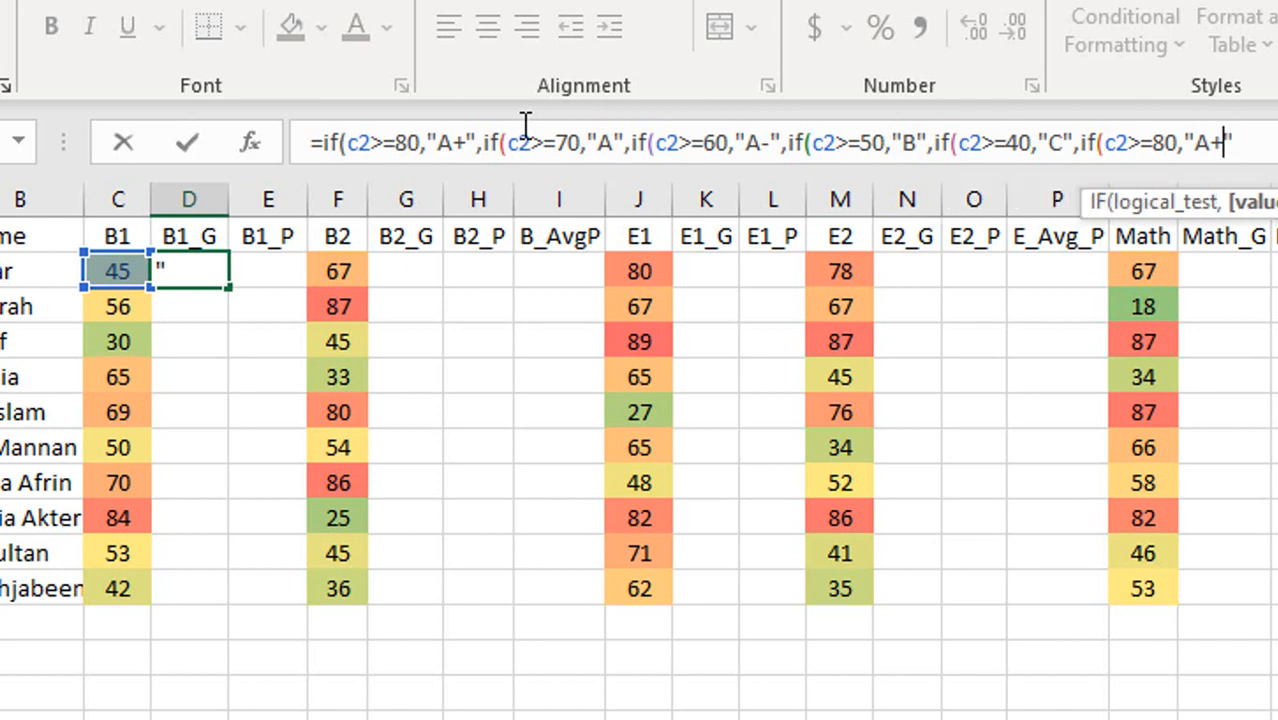
pyautogui.press('BackSpace')
pyautogui.press('BackSpace')
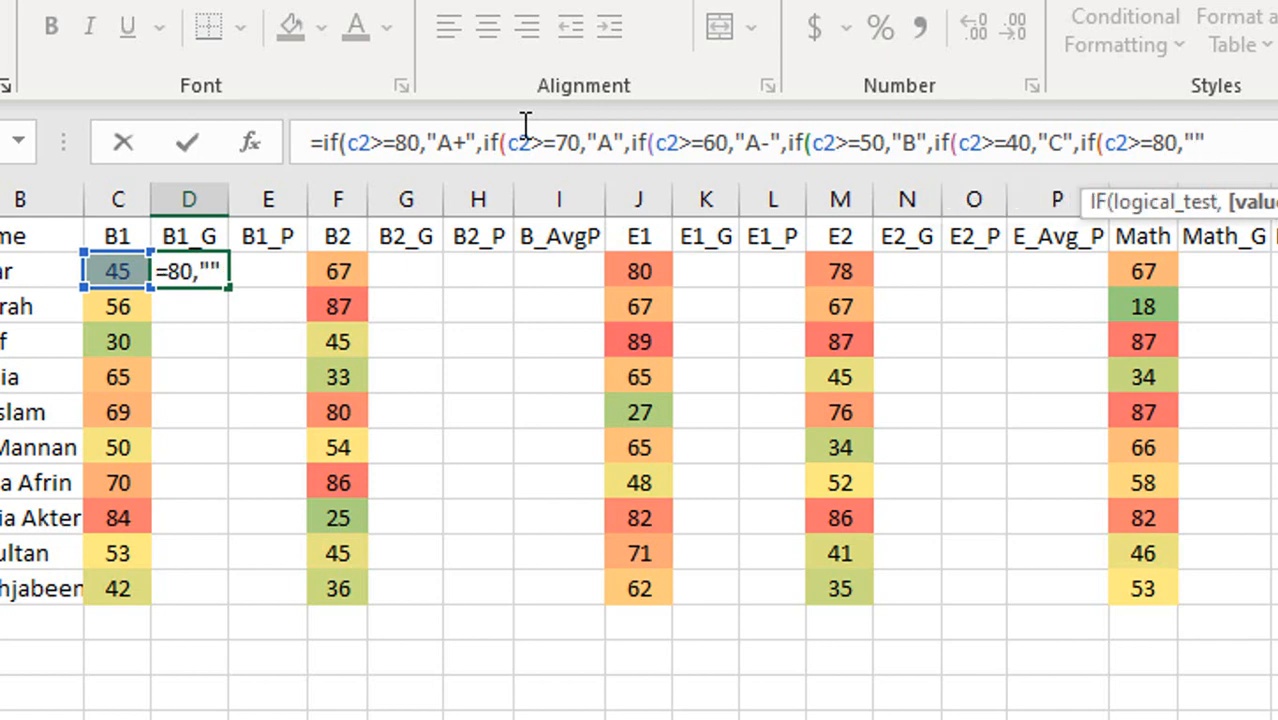
pyautogui.write('D')
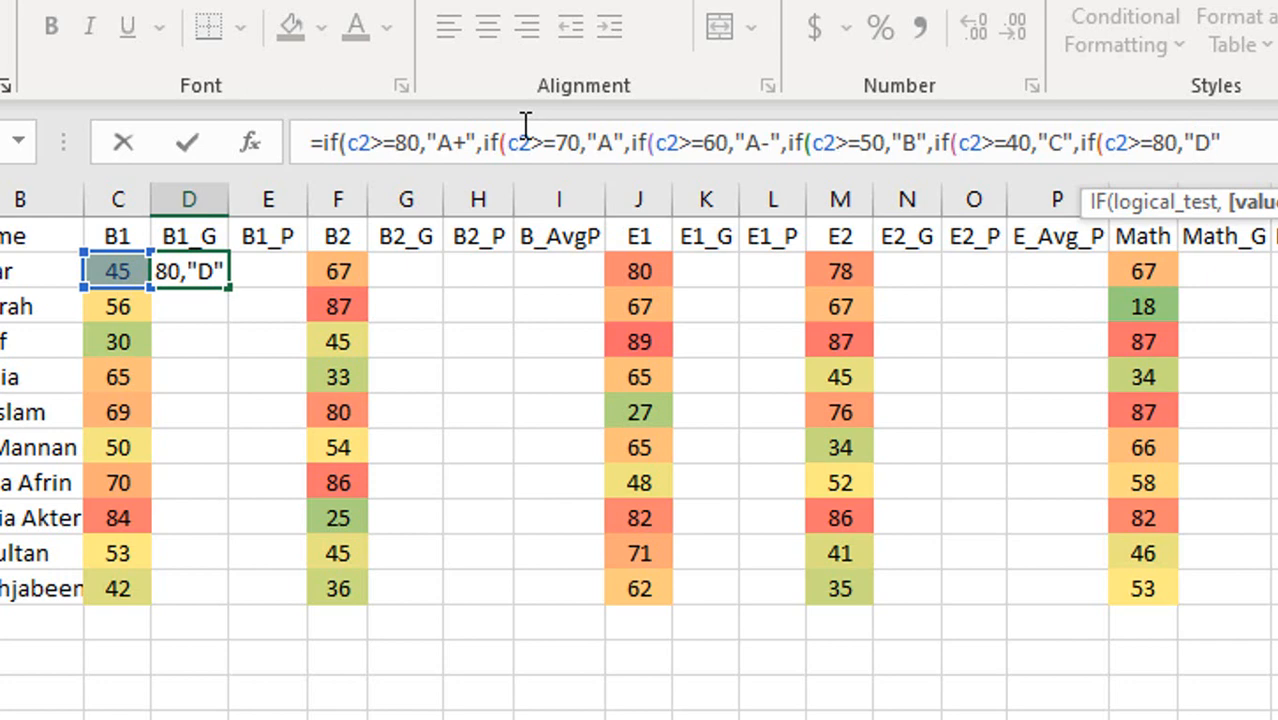
# - Set the threshold of the "D" condition in the D2 formula to 33
pyautogui.press('Left')
pyautogui.press('Left')
pyautogui.press('Left')
pyautogui.press('Left')
pyautogui.press('Left')
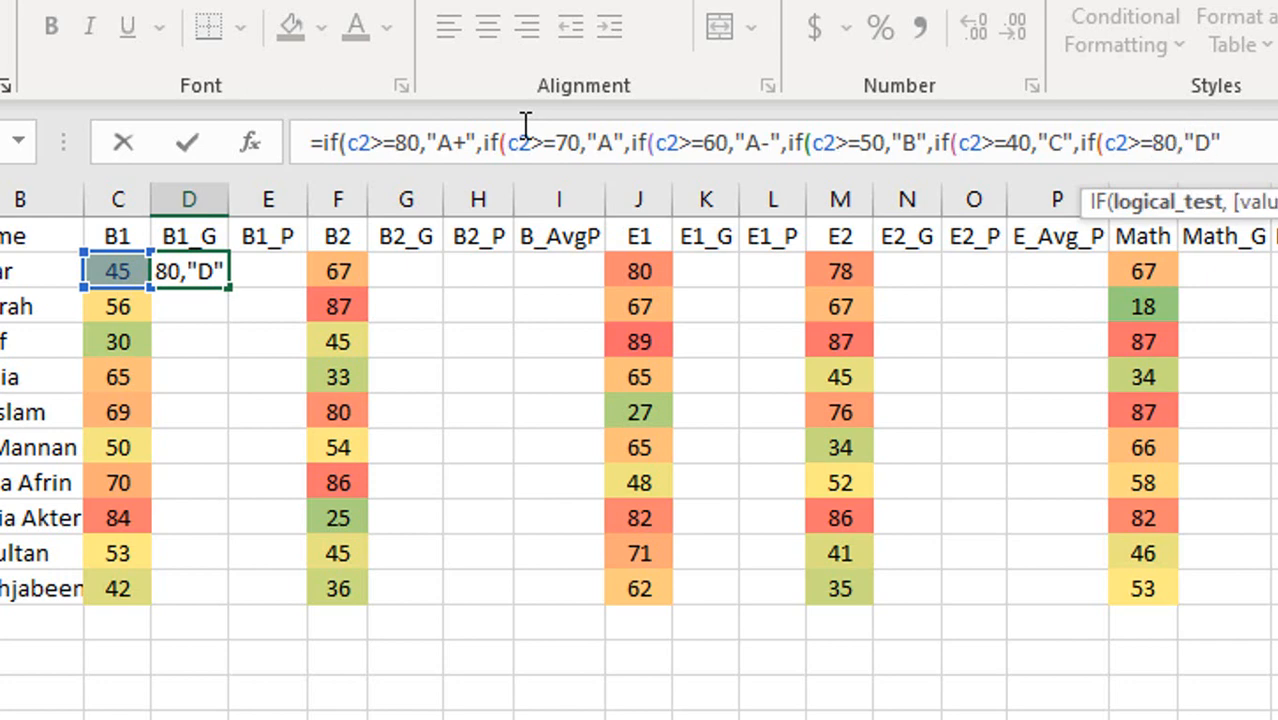
pyautogui.press('Delete')
pyautogui.press('Delete')
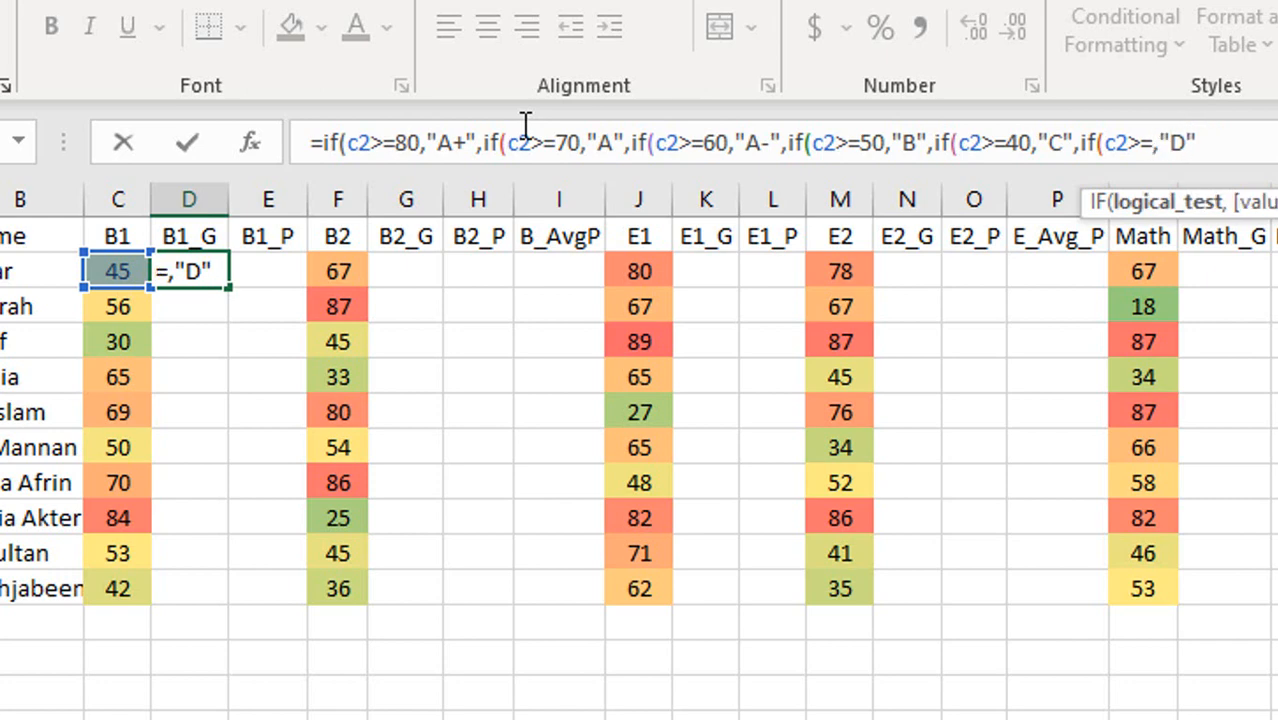
pyautogui.write('33')
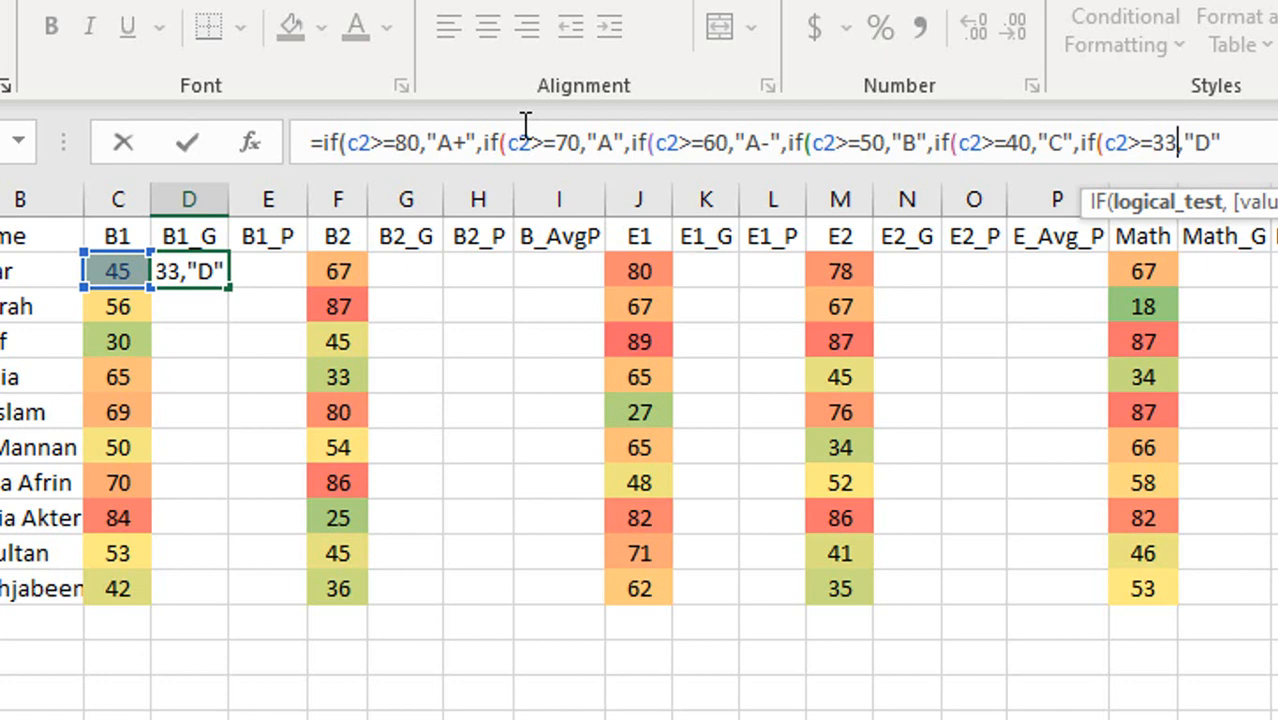
pyautogui.press('Right')
pyautogui.press('Right')
pyautogui.press('Right')
pyautogui.press('Right')
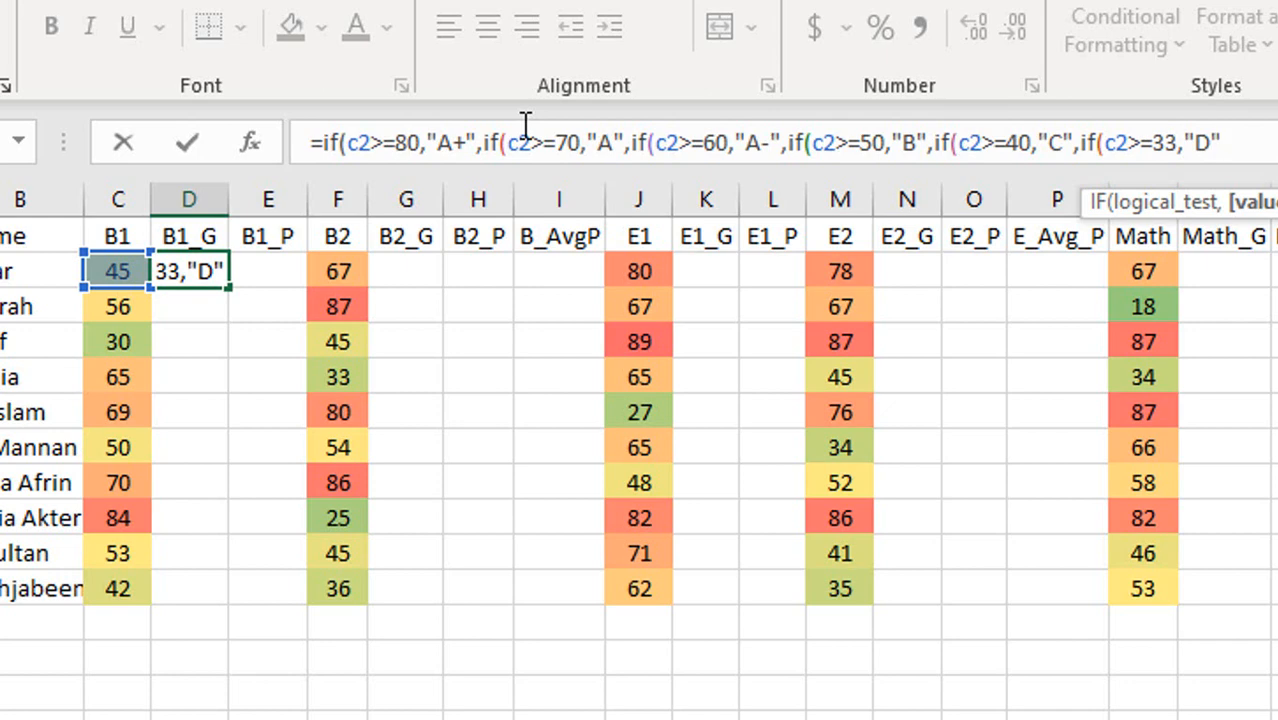
# - Add a final nested clause to the D2 formula from the copied clause, with its grade changed to "F"
pyautogui.write(',')
pyautogui.write('if(c2>=80,"A+')
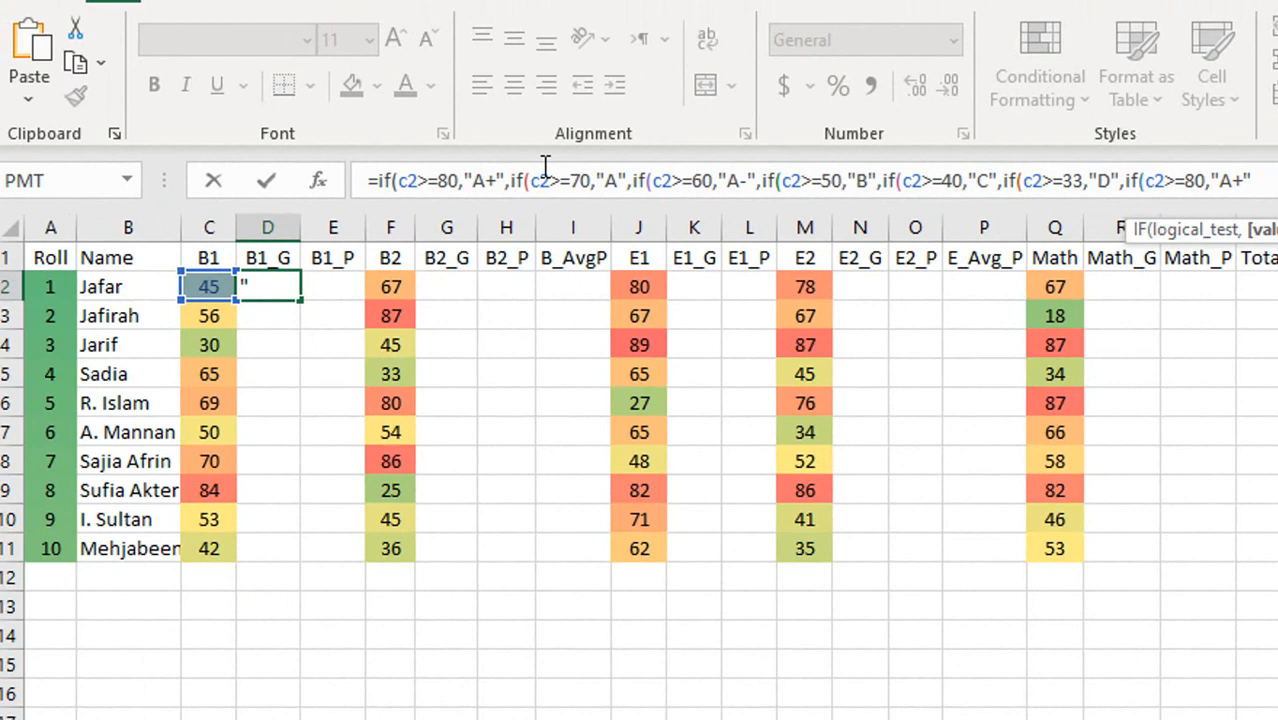
pyautogui.press('Left')
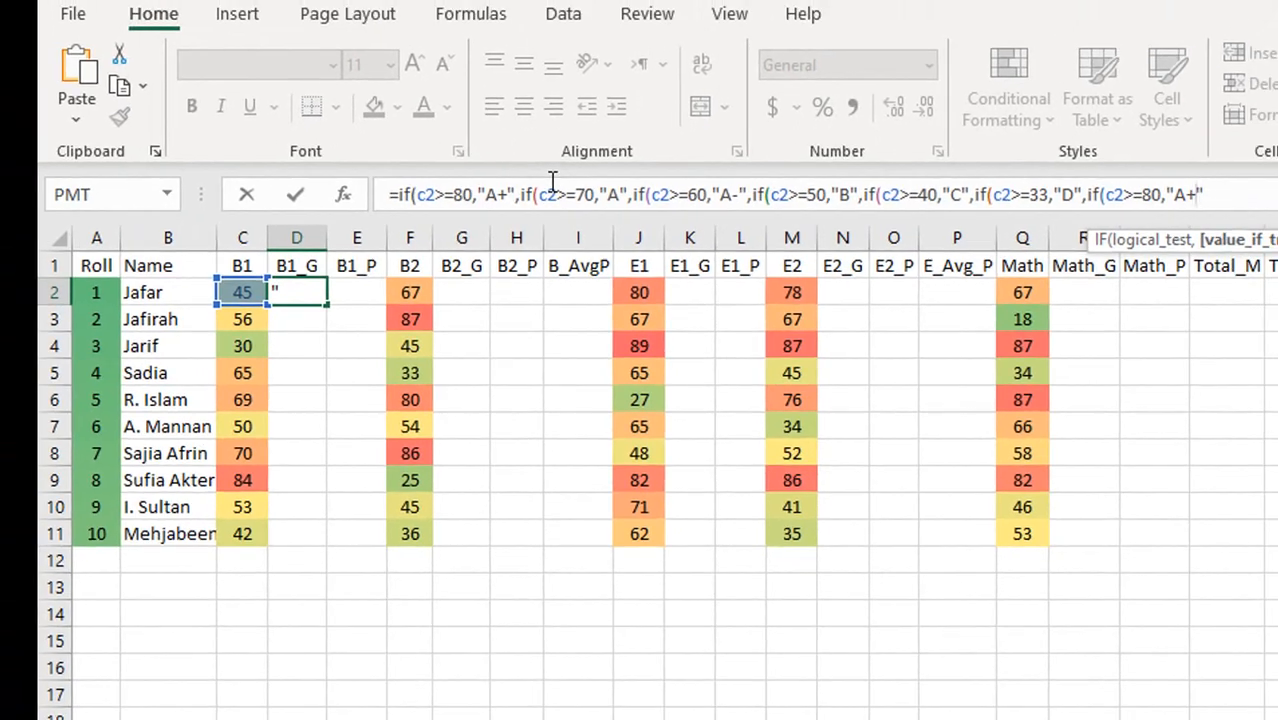
pyautogui.press('BackSpace')
pyautogui.press('BackSpace')
pyautogui.write('F')
# - Set the threshold of the "F" condition in the D2 formula to 33
pyautogui.press('Left')
pyautogui.press('Left')
pyautogui.press('Left')
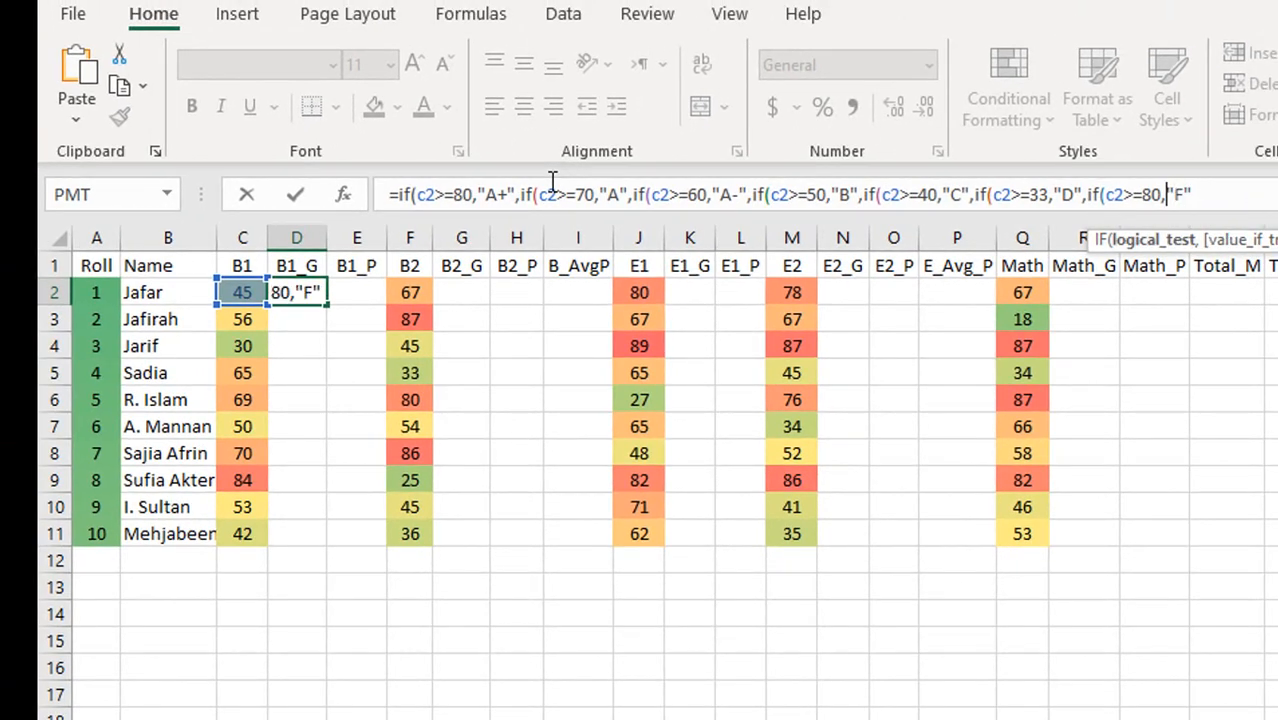
pyautogui.press('BackSpace')
pyautogui.press('BackSpace')
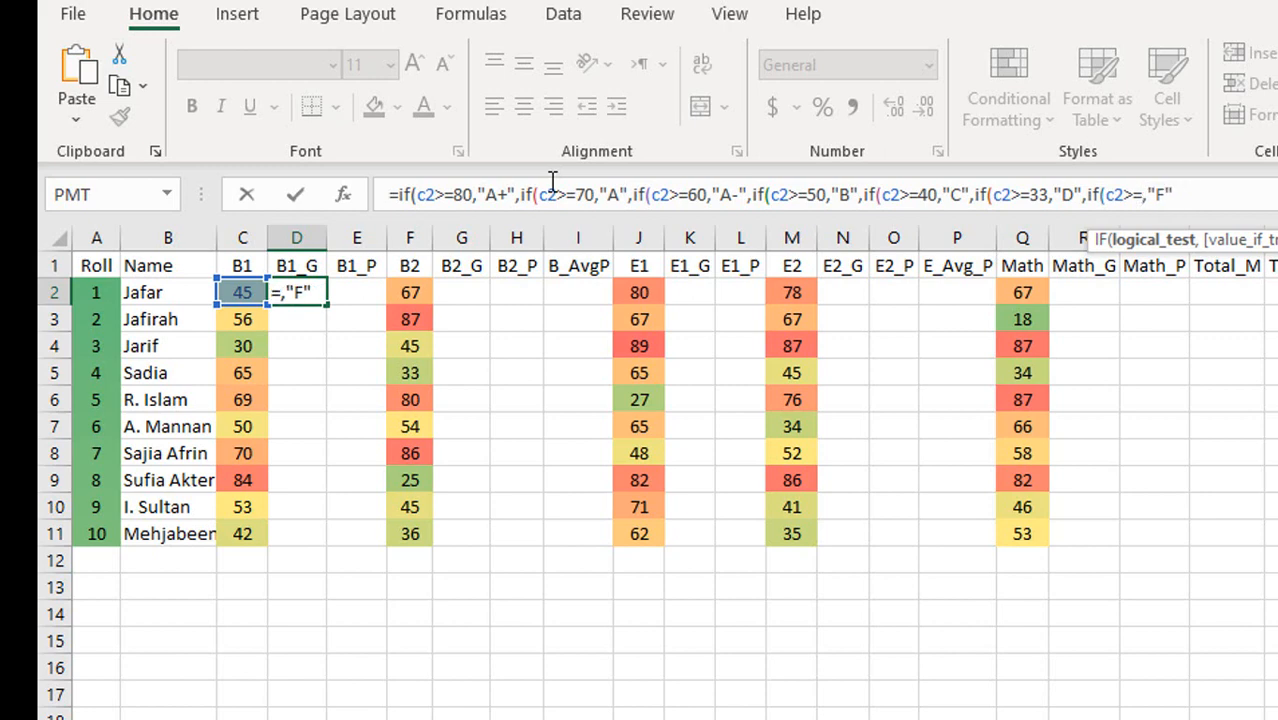
pyautogui.write('33')
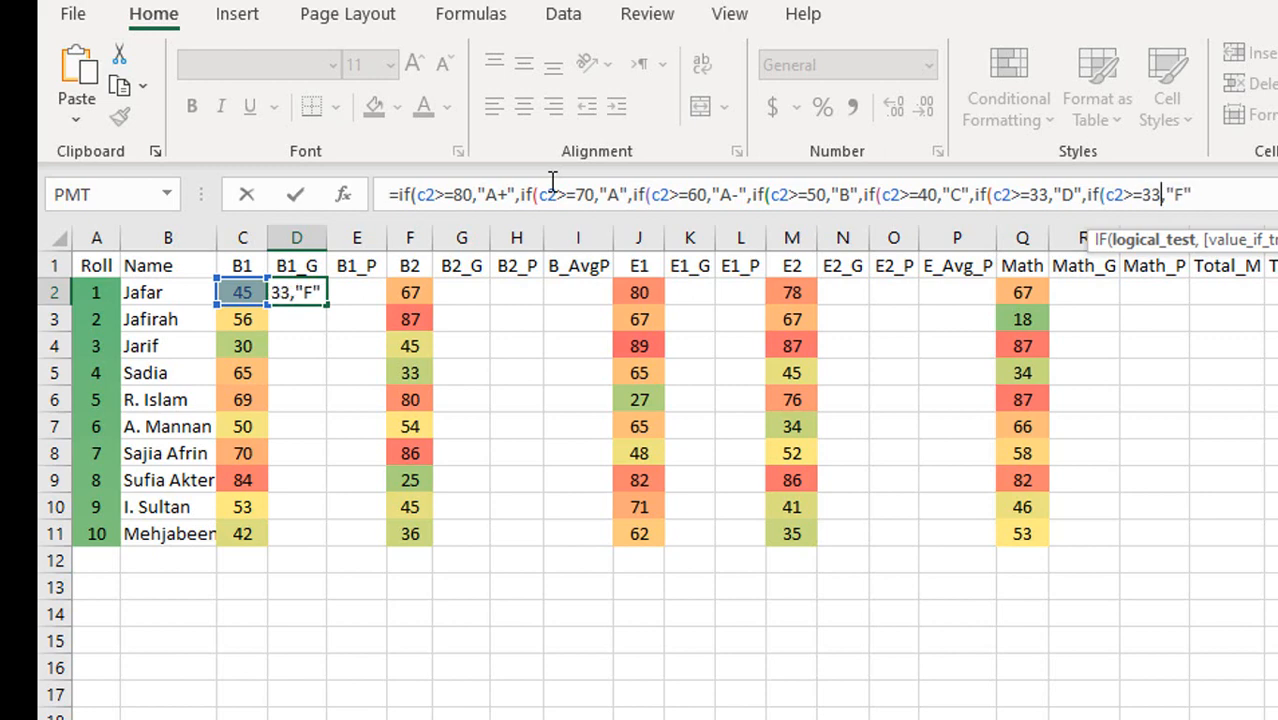
# - Replace the comparison operator in the "F" condition with <, making the clause if(c2<33,"F"
pyautogui.press('Left')
pyautogui.press('Left')
pyautogui.press('BackSpace')
pyautogui.press('BackSpace')
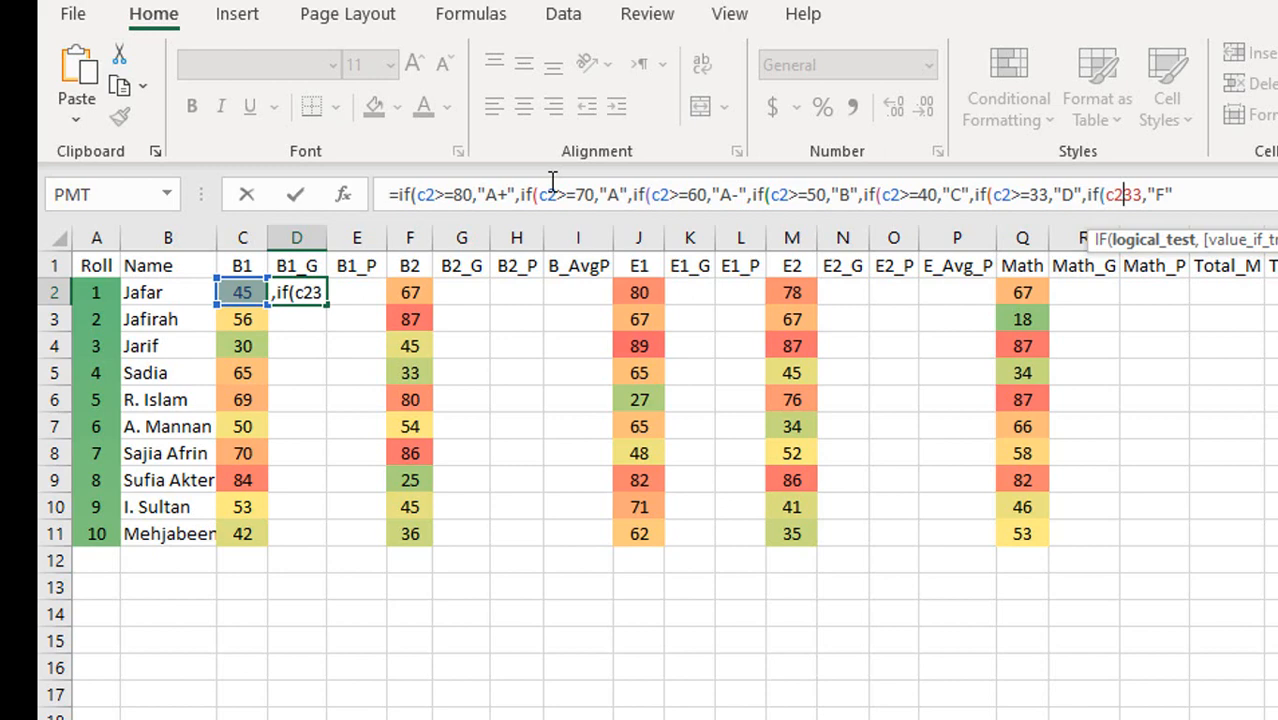
pyautogui.write('<')
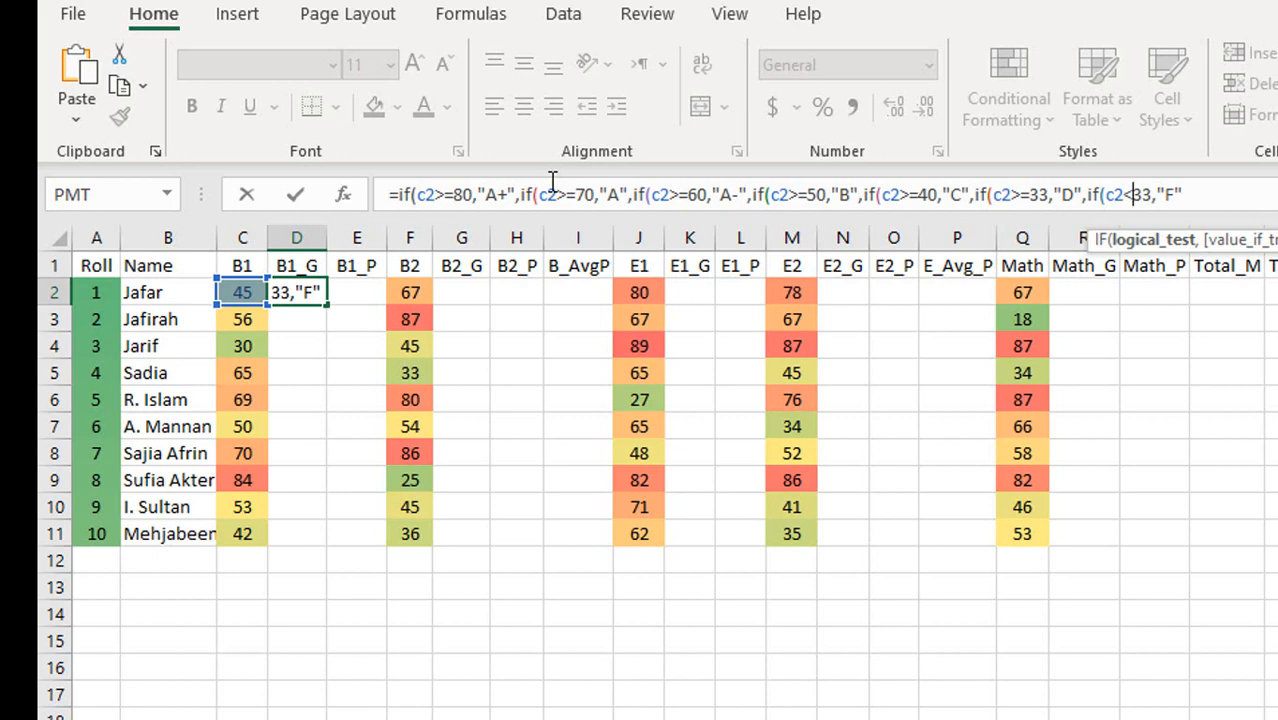
pyautogui.press('Right')
pyautogui.press('Right')
pyautogui.press('Right')
pyautogui.press('Right')
pyautogui.press('Right')
pyautogui.press('Right')
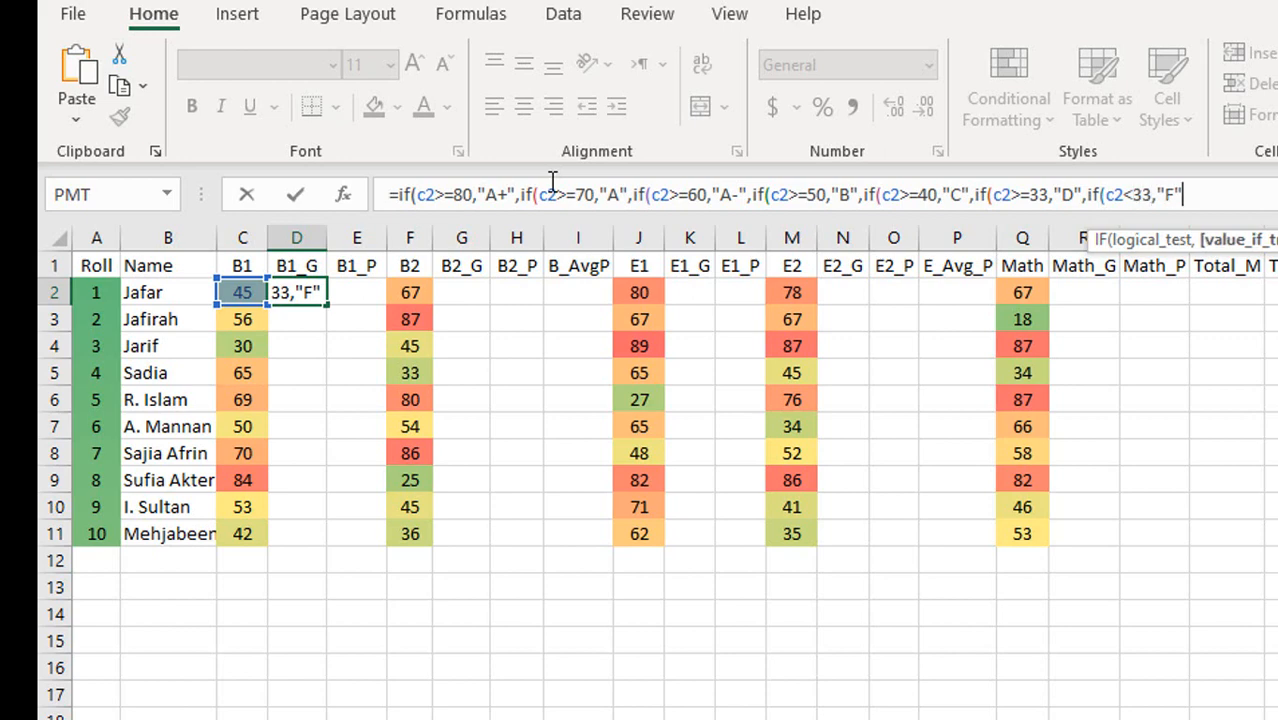
# - Complete the D2 formula with seven closing parentheses and fill it down through D11
pyautogui.write(')')
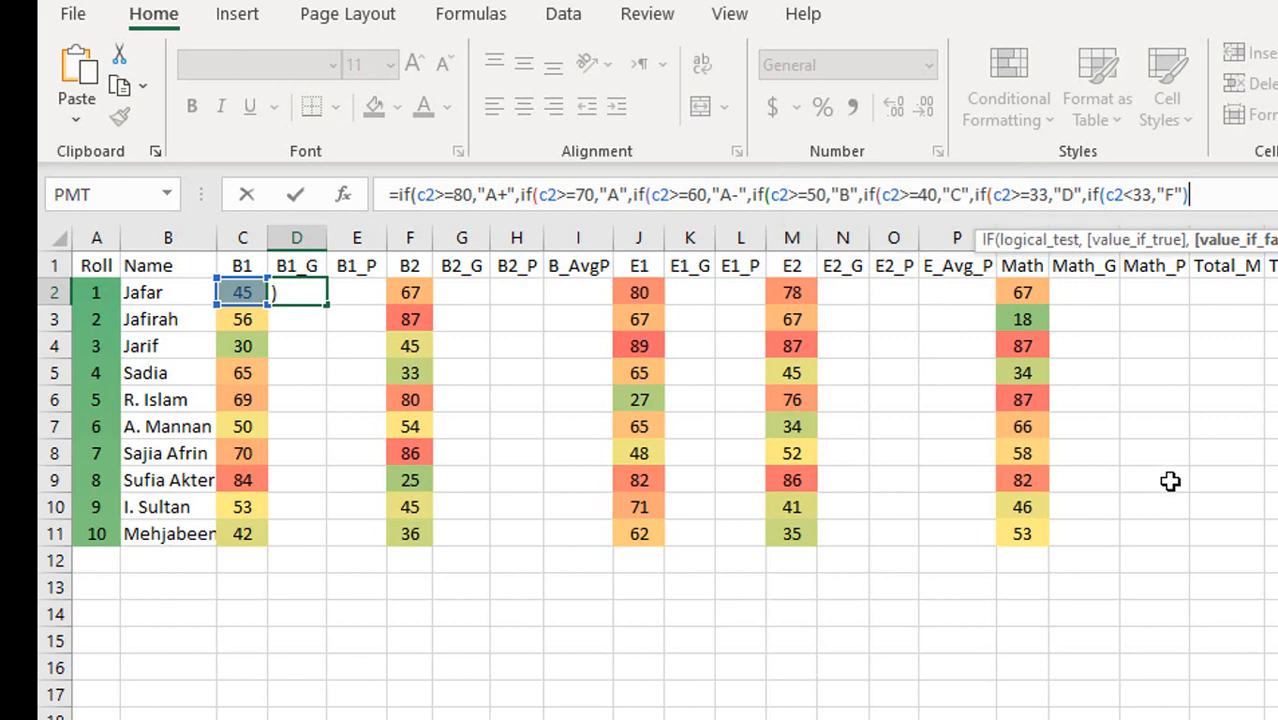
pyautogui.write('))')
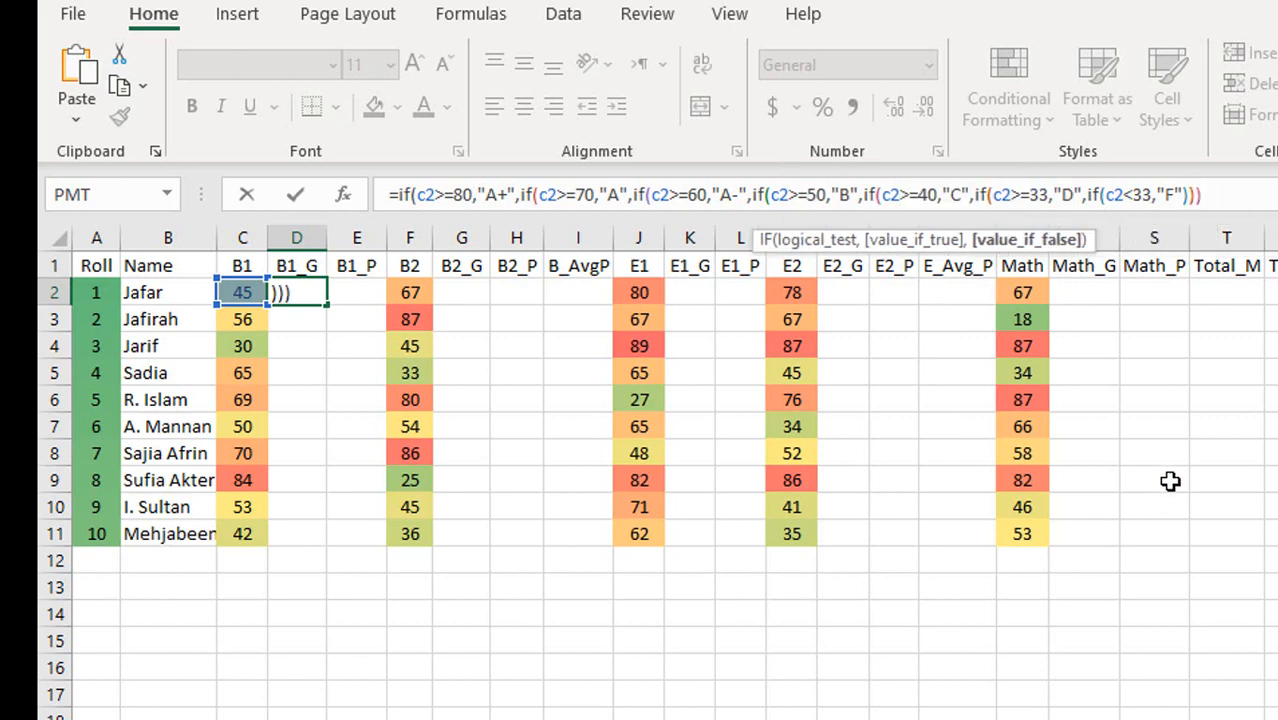
pyautogui.write('))')
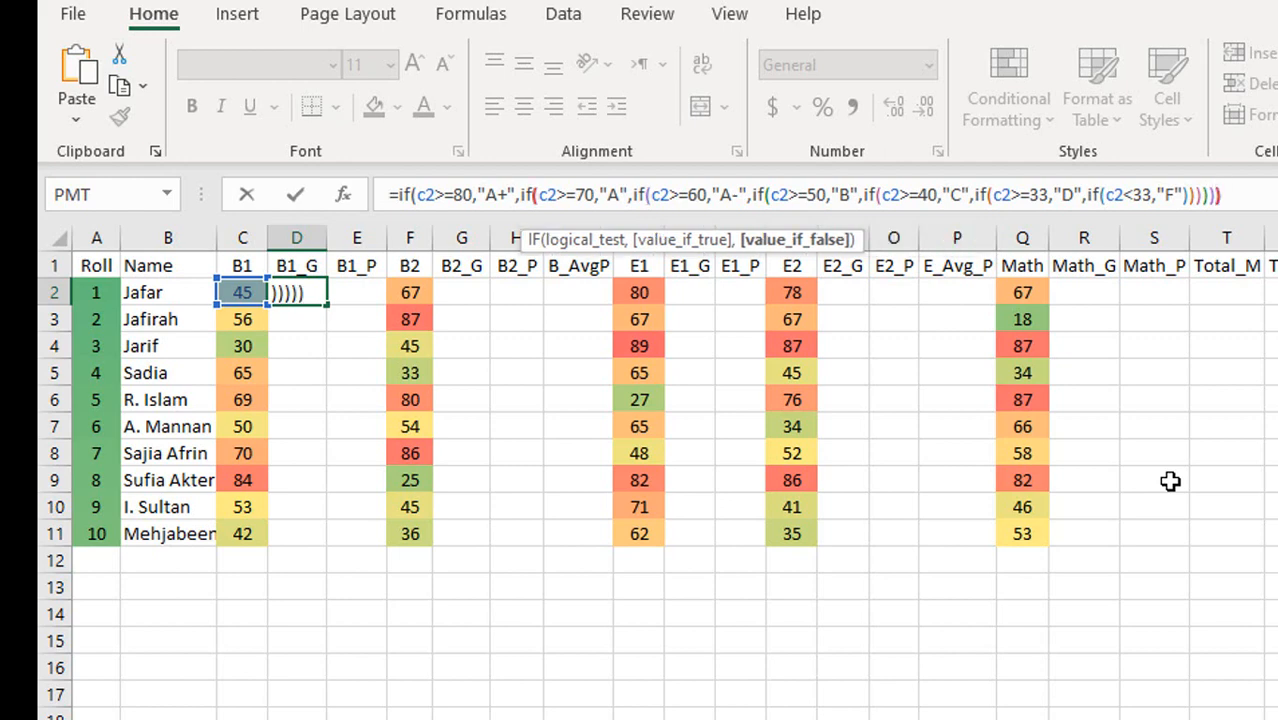
pyautogui.write('))')
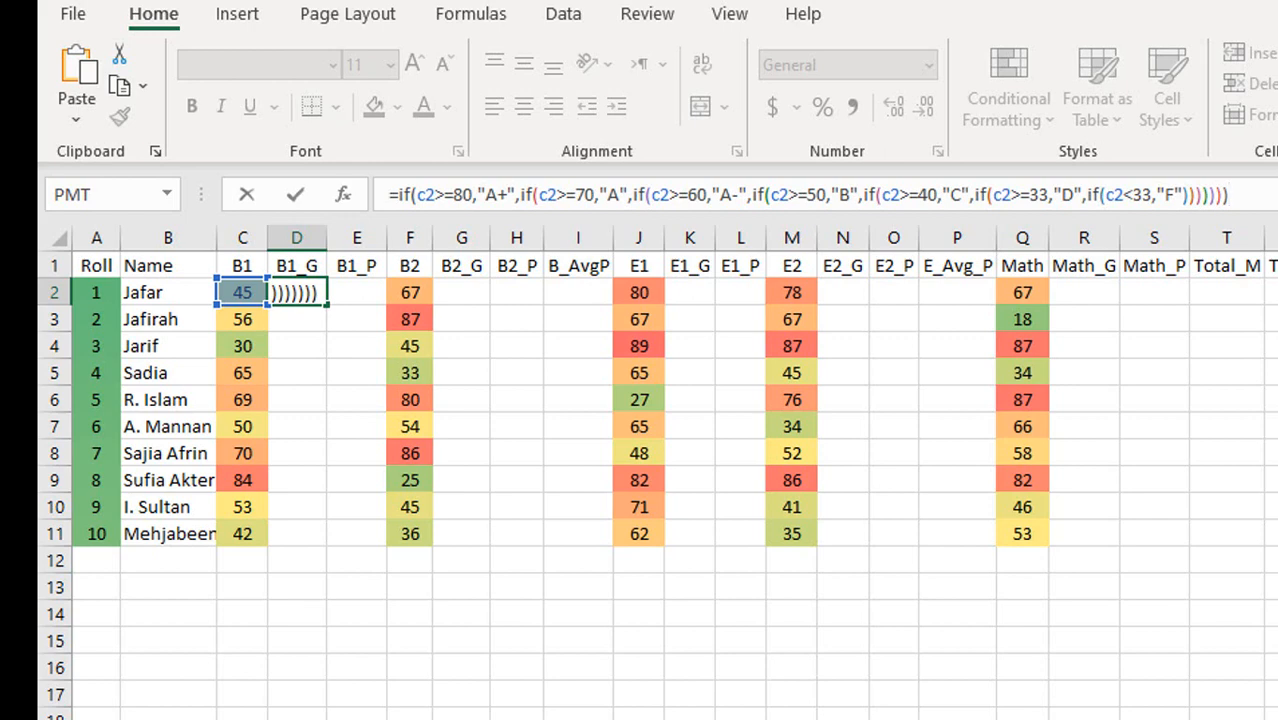
pyautogui.press('Return')
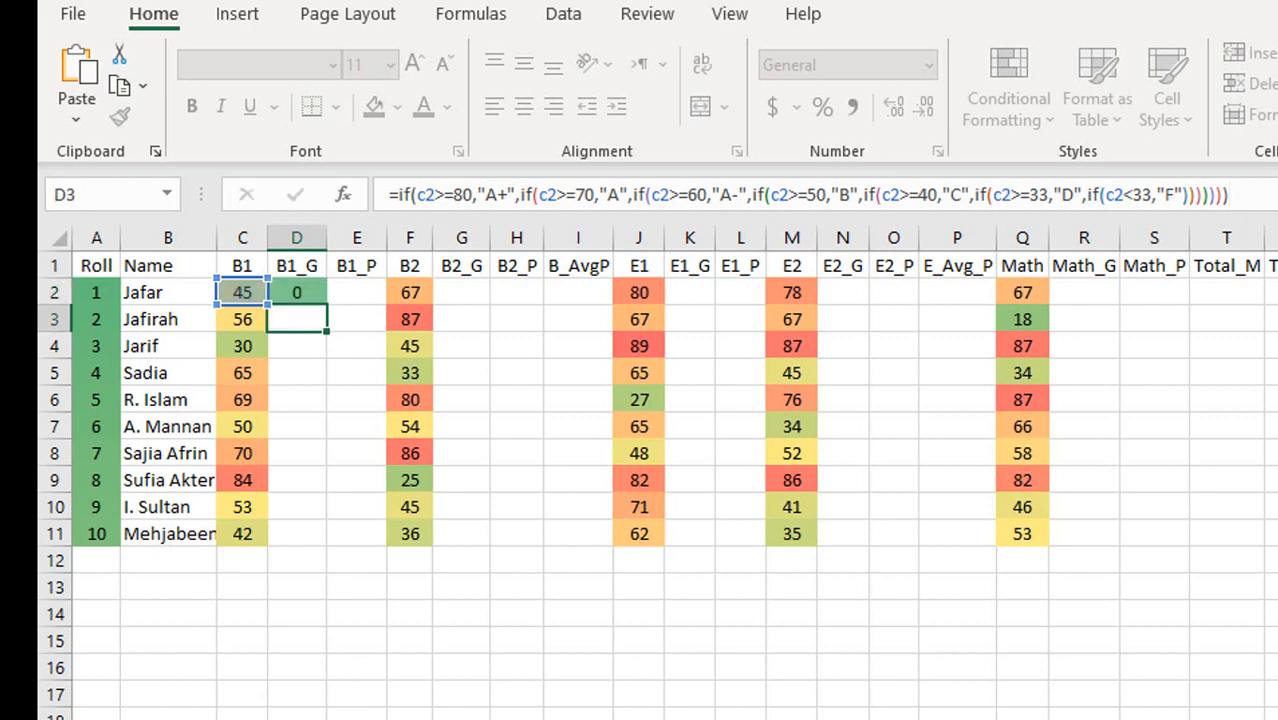
pyautogui.click(297, 292)
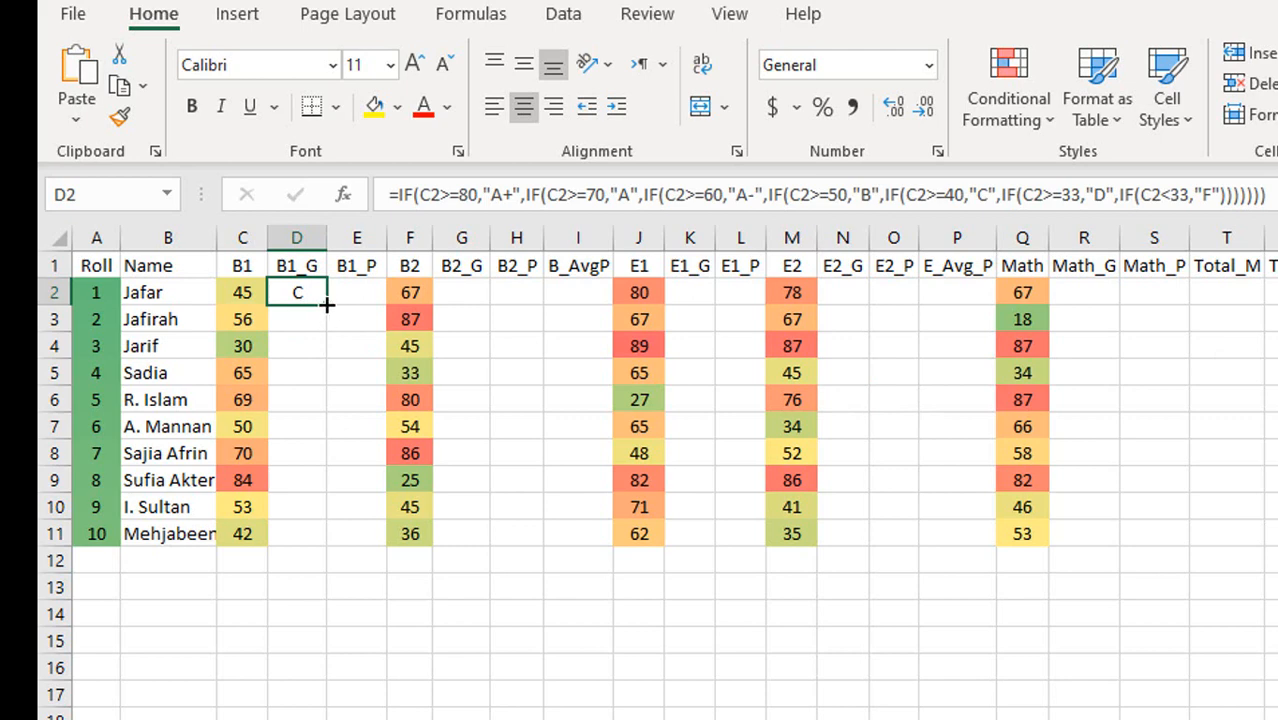
pyautogui.moveTo(326, 305); pyautogui.dragTo(325, 558)
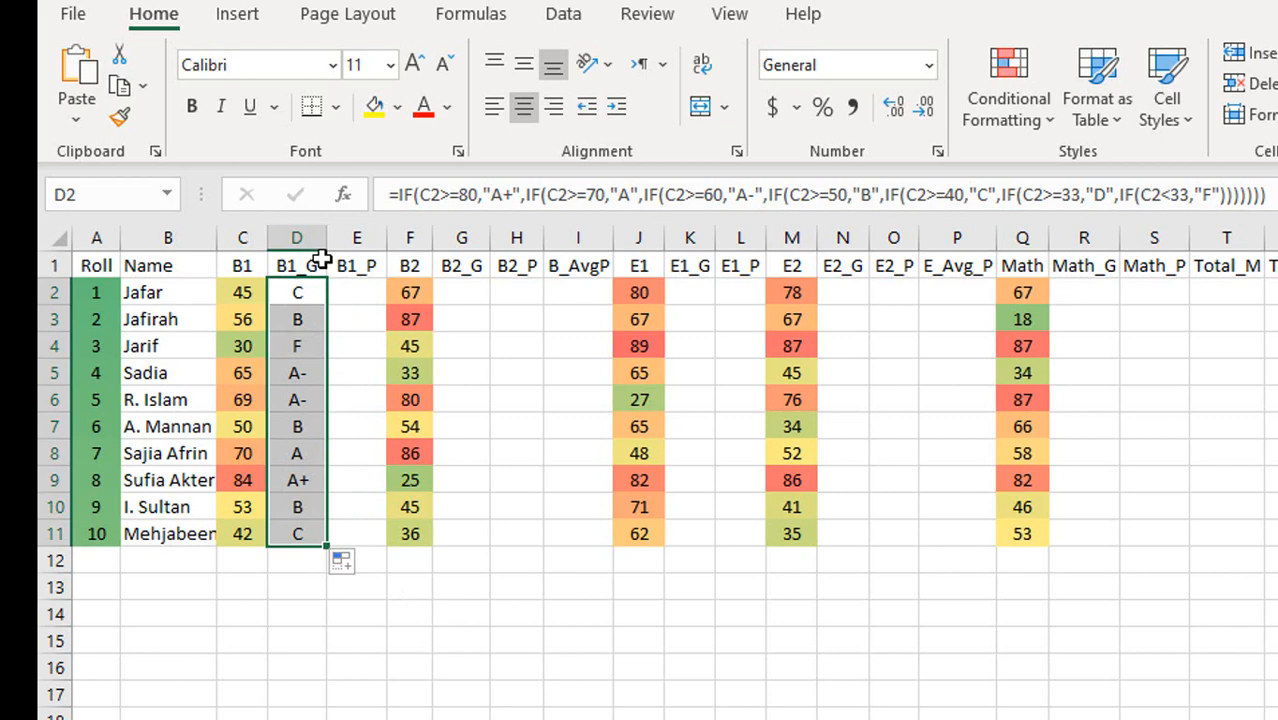
# - Start a nested IF formula in E2 with the condition =if(c2>=80,
pyautogui.click(353, 292)
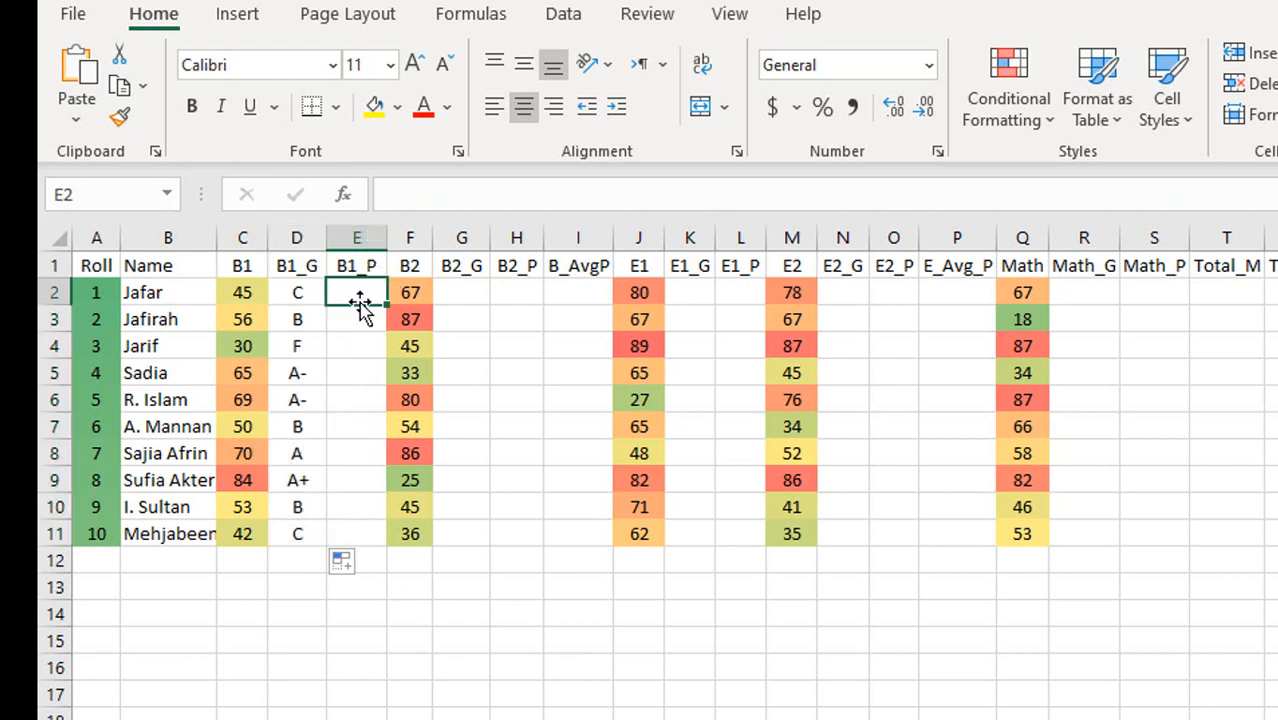
pyautogui.click(436, 194)
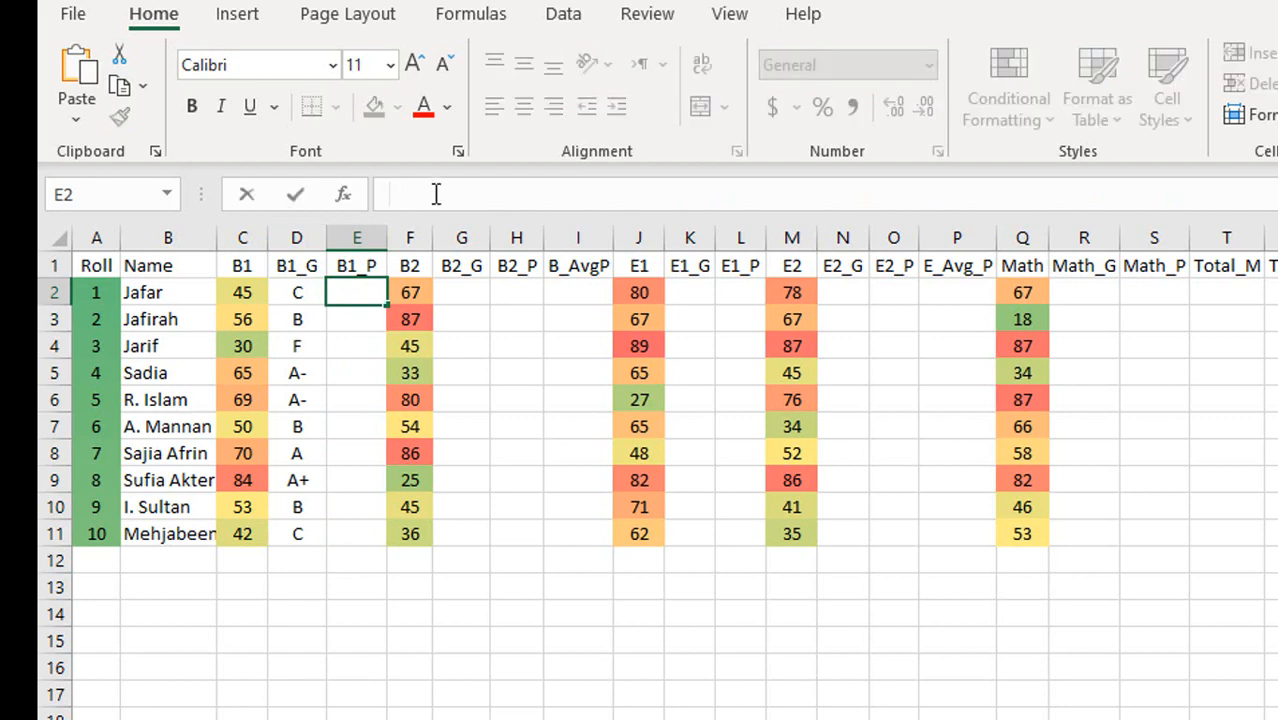
pyautogui.write('=')
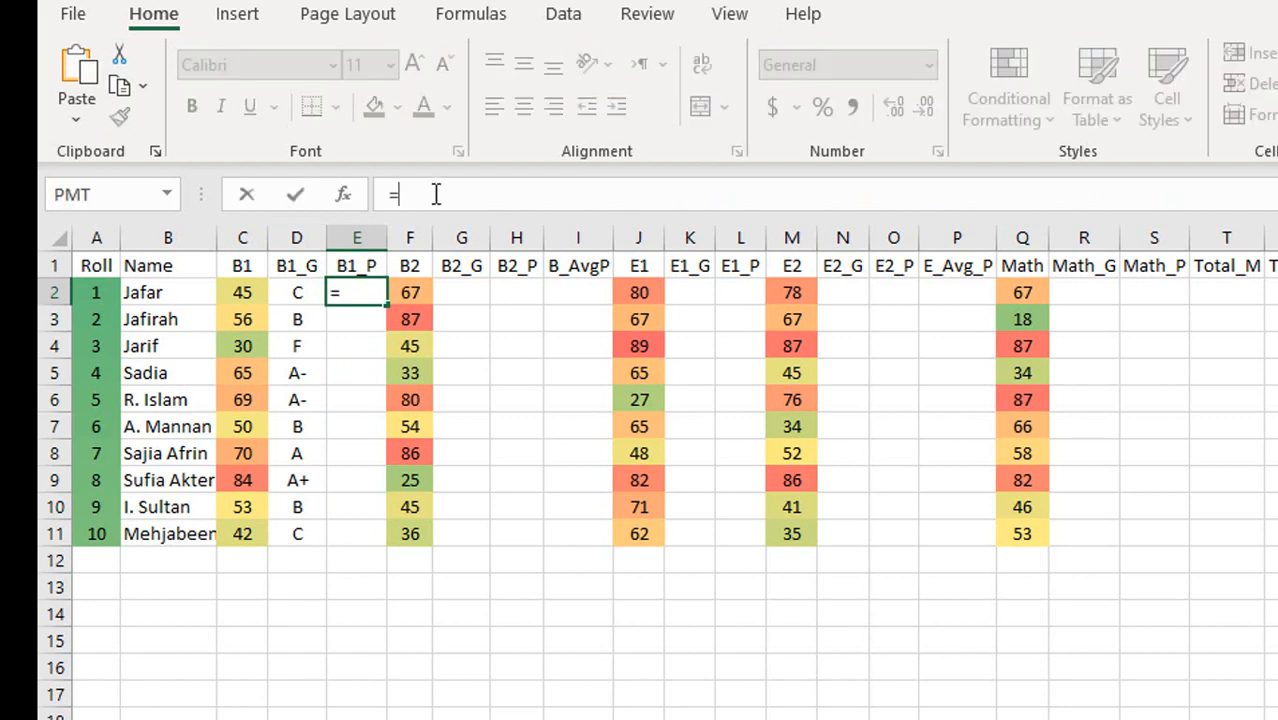
pyautogui.write('if(')
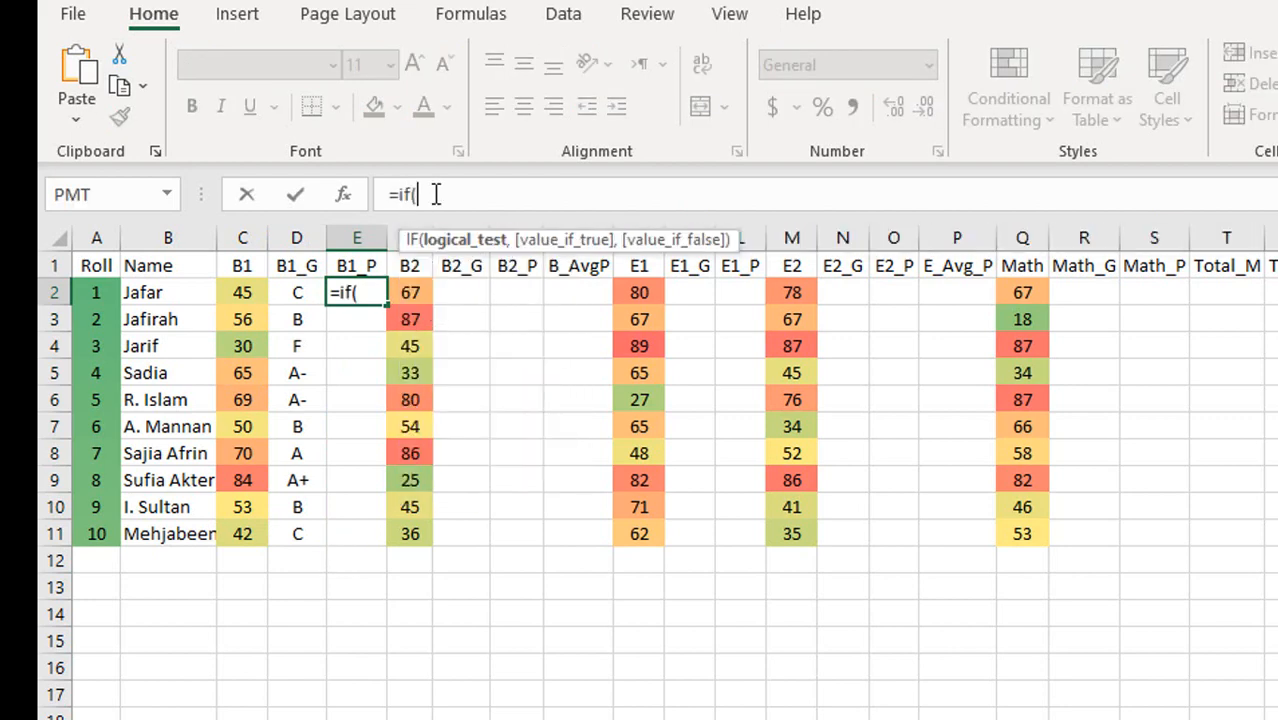
pyautogui.write('c2')
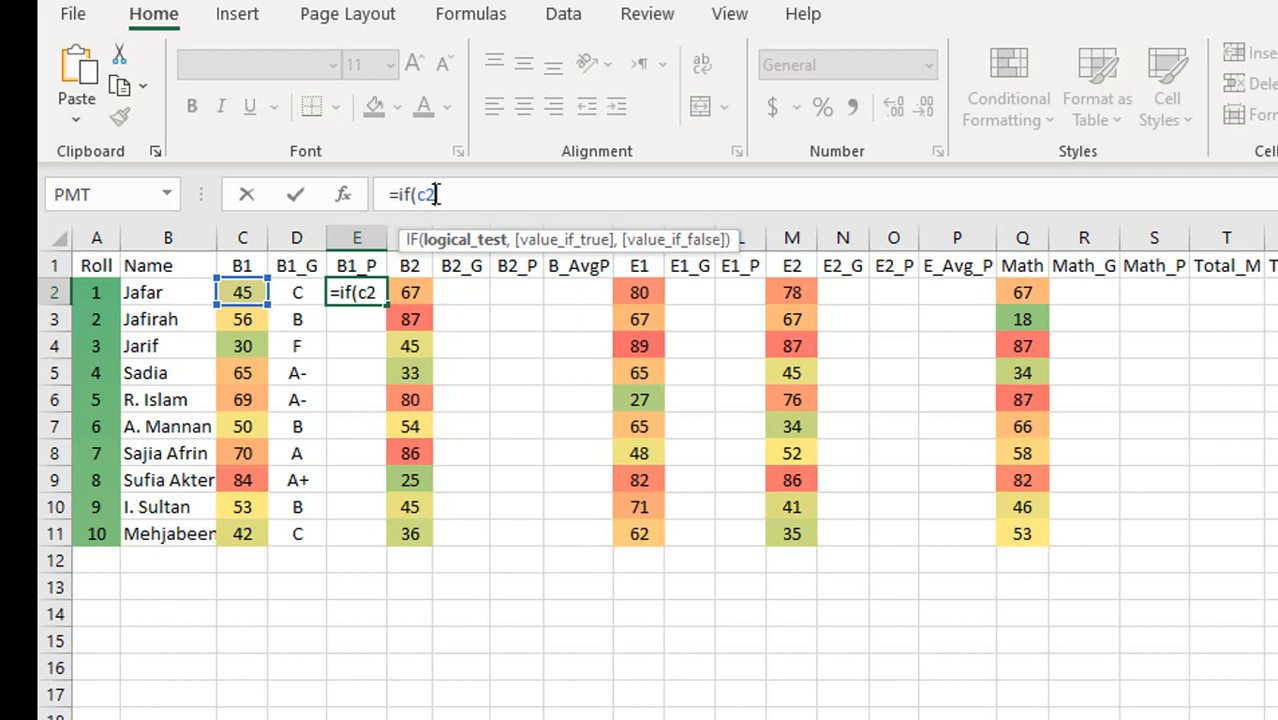
pyautogui.write('>=80,')
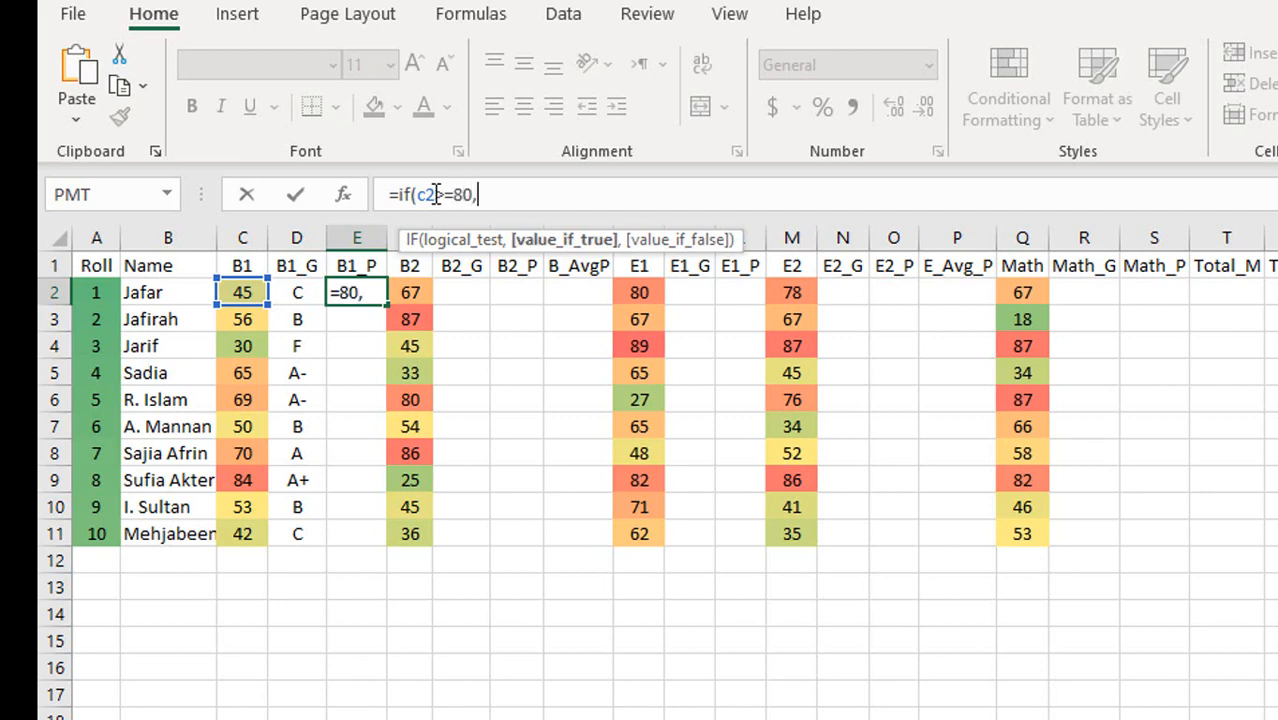
# - Enter "5.00" in quotation marks as the grade point returned by the c2>=80 condition in E2
pyautogui.write('""')
pyautogui.press('Left')
pyautogui.write('A+')
pyautogui.press('Right')
pyautogui.press('Left')
pyautogui.press('BackSpace')
pyautogui.press('BackSpace')
pyautogui.write('5.00')
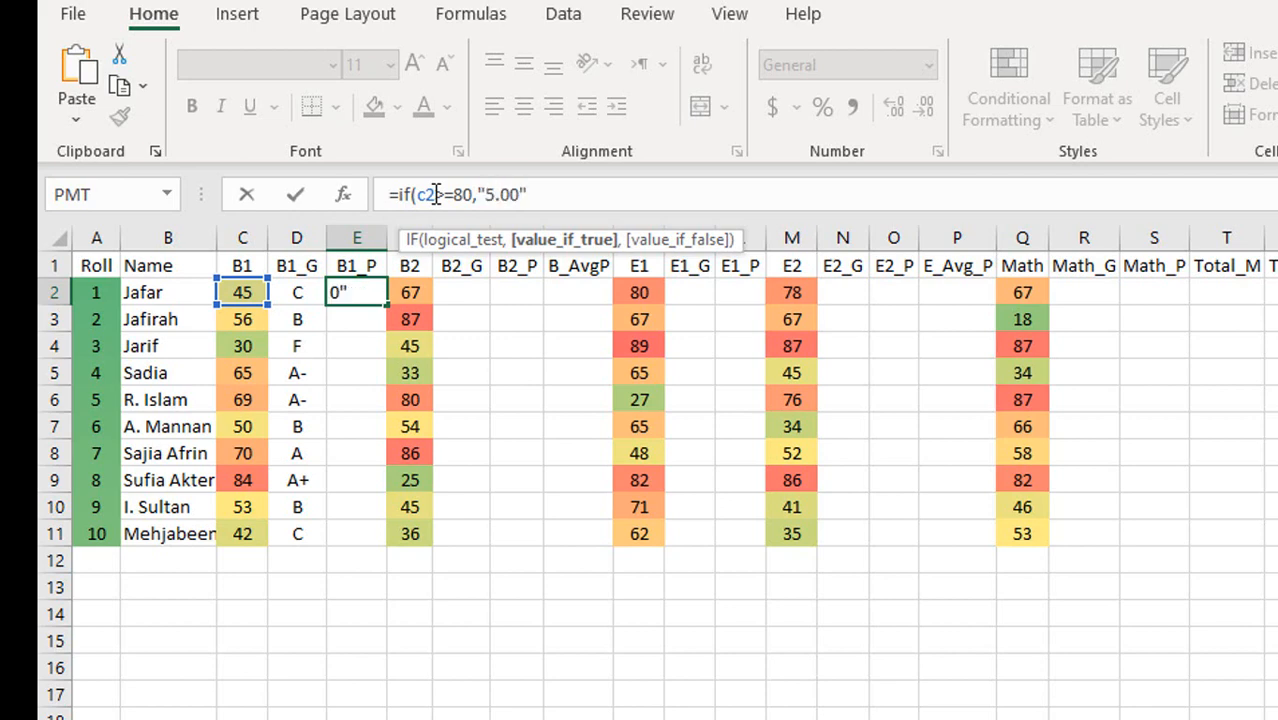
# - Copy the clause if(c2>=80,"5.00" from the E2 formula, without the equals sign
pyautogui.press('Right')
pyautogui.hotkey('shift', 'Left')
pyautogui.hotkey('shift', 'Left')
pyautogui.hotkey('shift', 'Left')
pyautogui.hotkey('shift', 'Left')
pyautogui.hotkey('shift', 'Left')
pyautogui.hotkey('shift', 'Left')
pyautogui.hotkey('shift', 'Left')
pyautogui.hotkey('shift', 'Left')
pyautogui.hotkey('shift', 'Left')
pyautogui.hotkey('shift', 'Left')
pyautogui.hotkey('shift', 'Left')
pyautogui.hotkey('shift', 'Left')
pyautogui.hotkey('shift', 'Left')
pyautogui.hotkey('shift', 'Left')
pyautogui.hotkey('shift', 'Left')
pyautogui.hotkey('shift', 'Left')
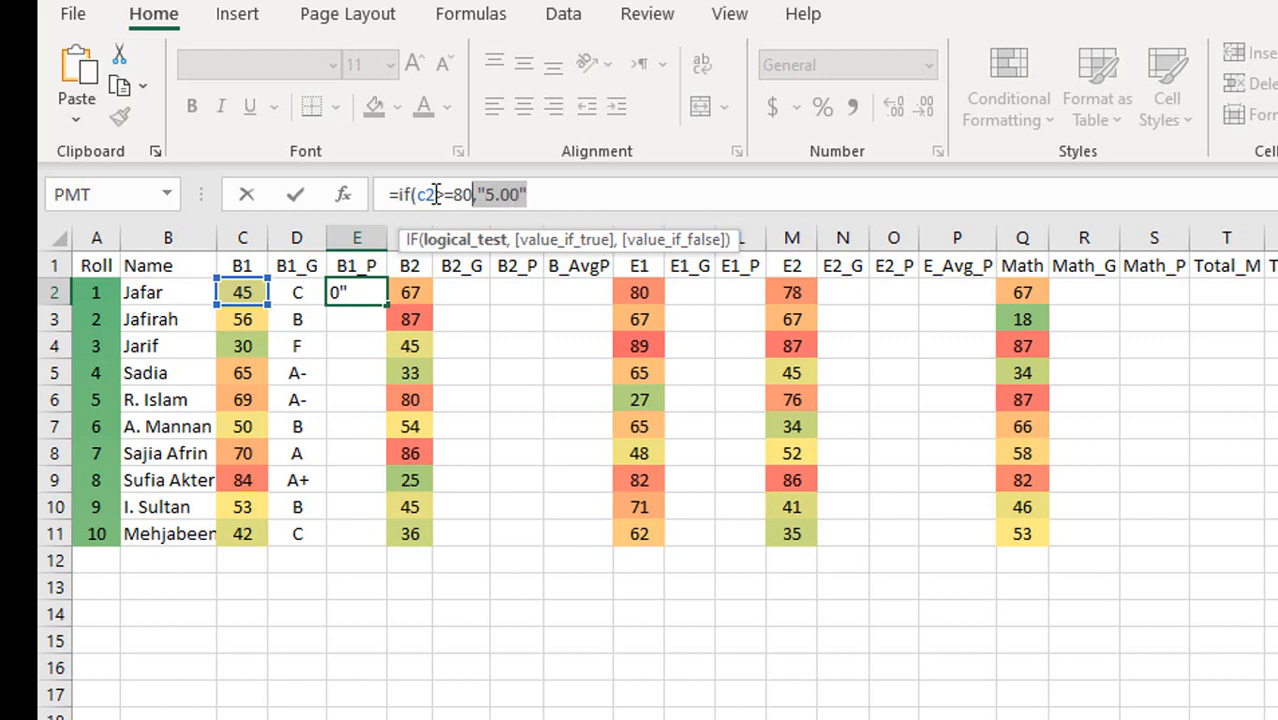
pyautogui.hotkey('shift', 'Left')
pyautogui.hotkey('ctrl', 'c')
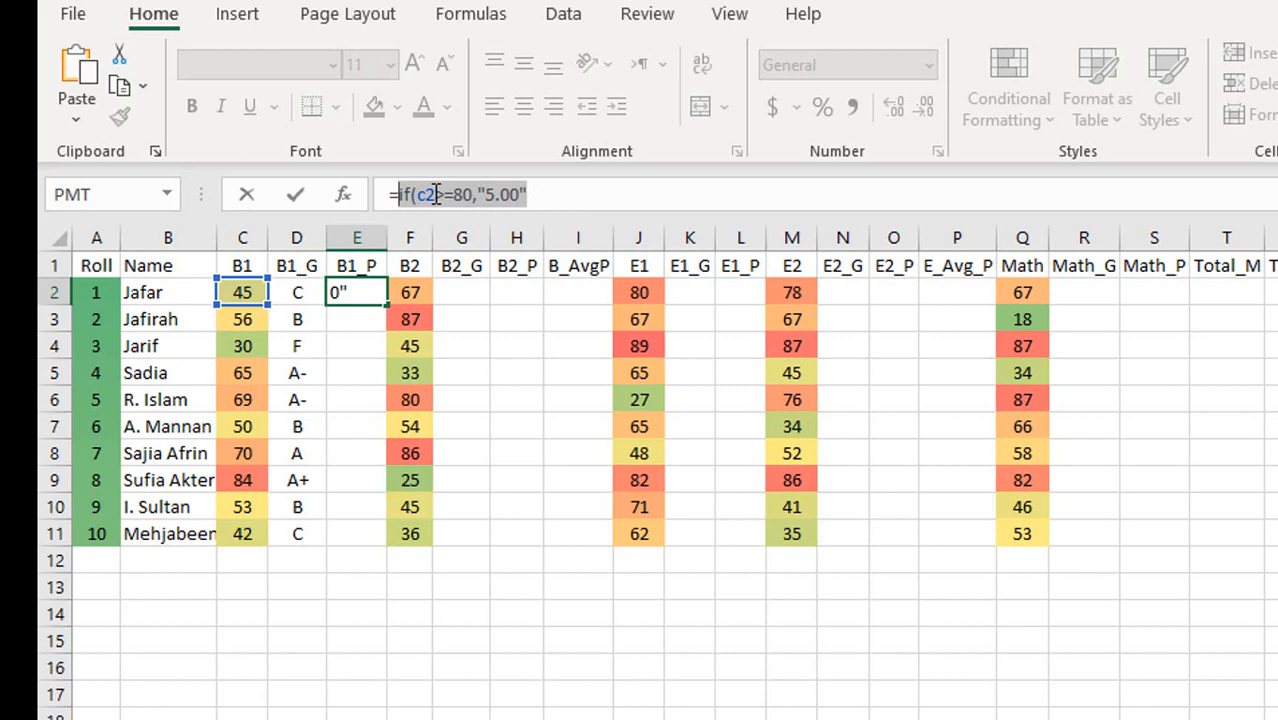
# - Append a comma and the copied clause to the E2 formula, and change its grade point to "4.00"
pyautogui.press('End')
pyautogui.write(',')
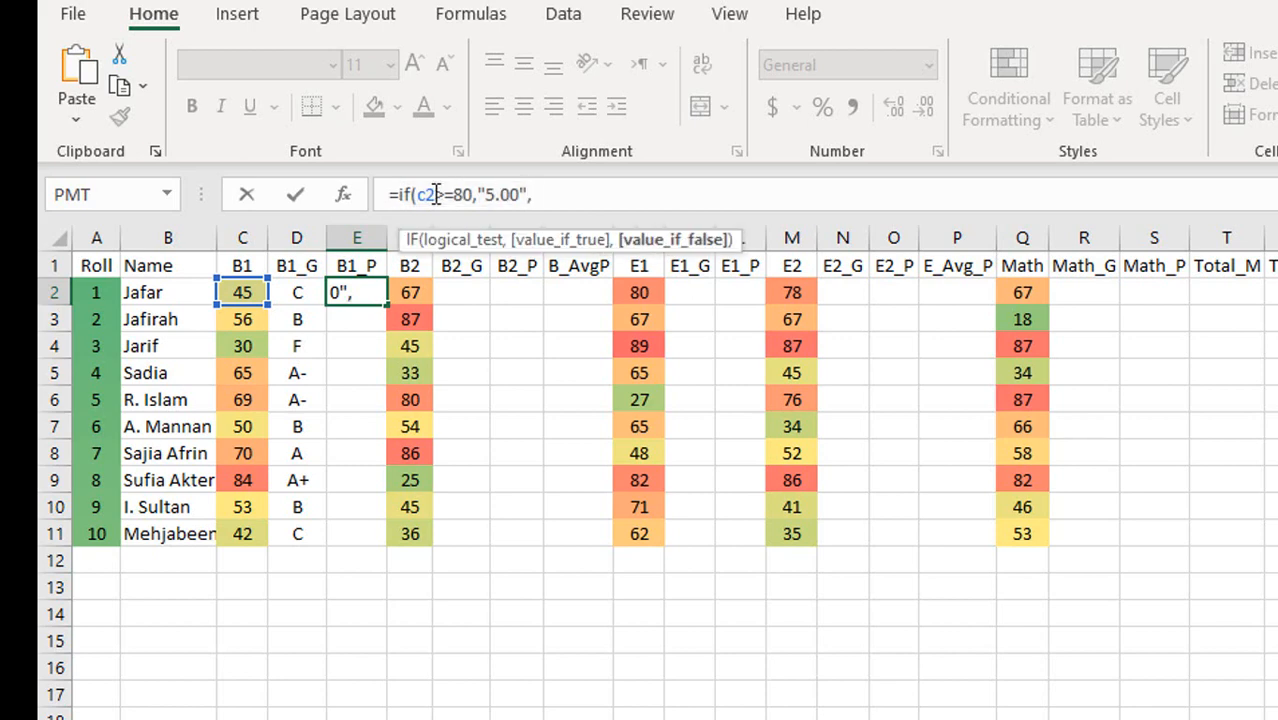
pyautogui.hotkey('ctrl', 'v')
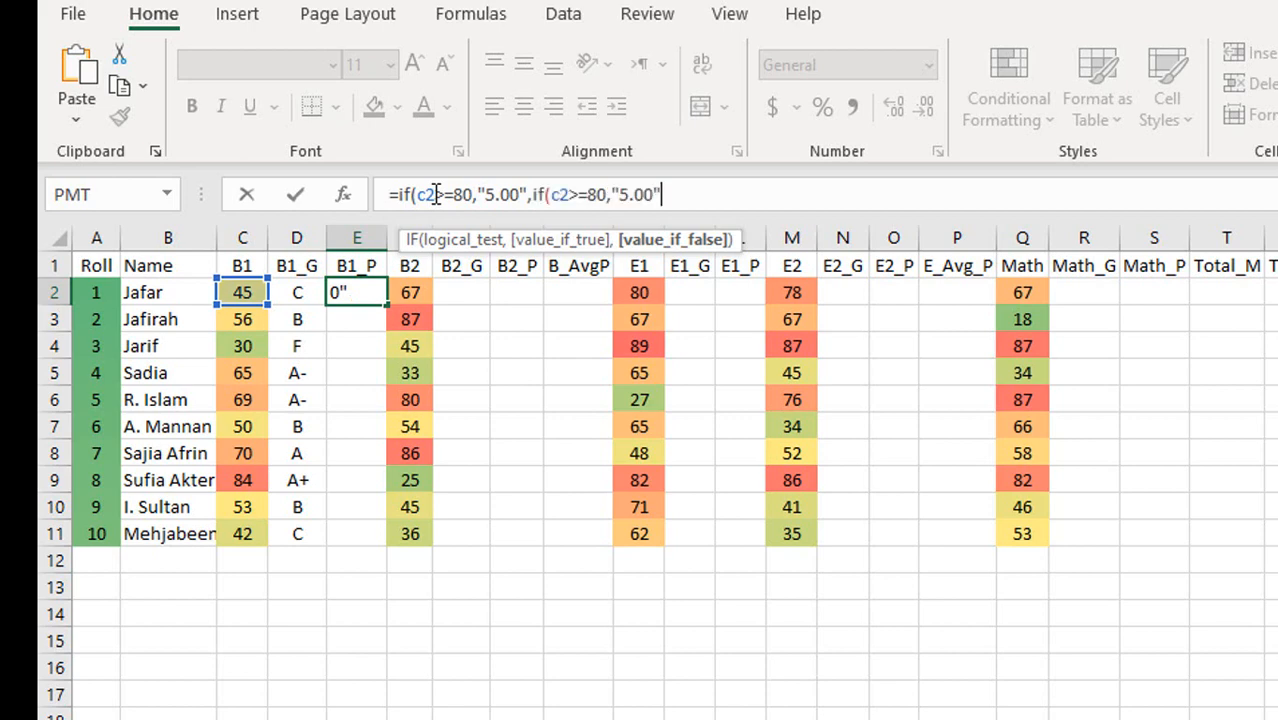
pyautogui.press('Left')
pyautogui.press('Left')
pyautogui.press('Left')
pyautogui.press('Left')
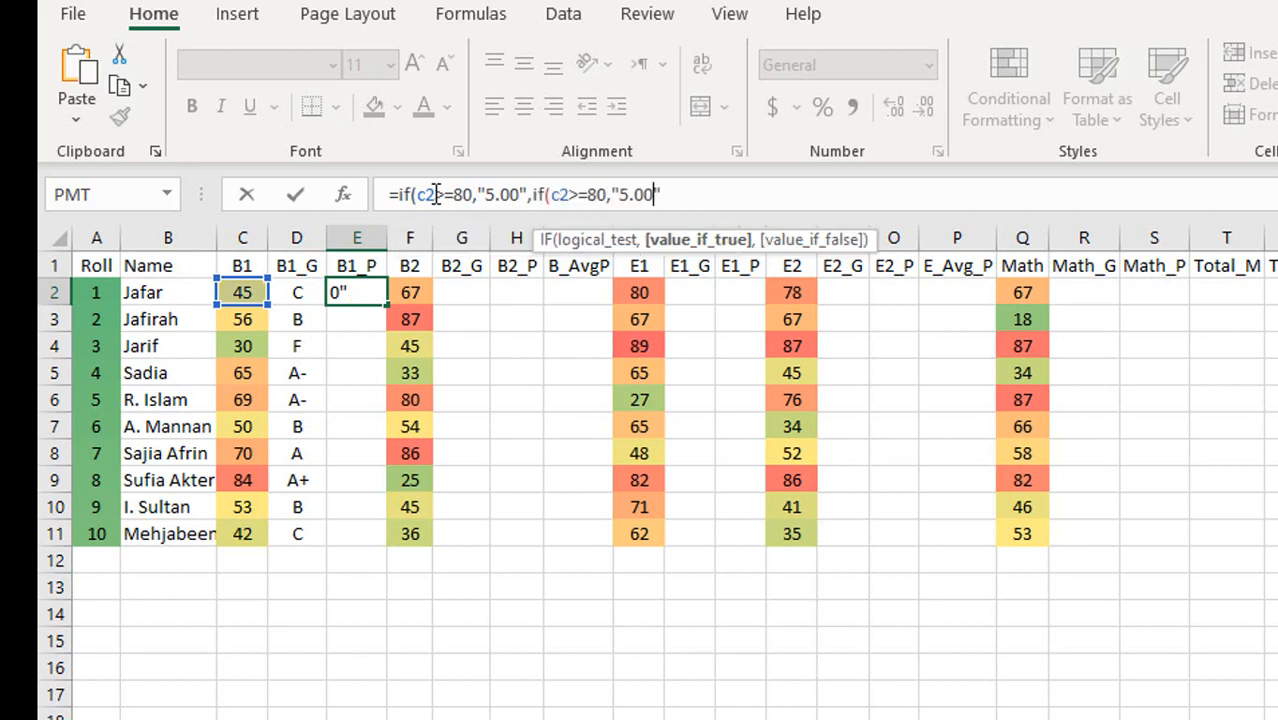
pyautogui.press('BackSpace')
pyautogui.write('4')
# - Set the threshold of the "4.00" condition in the E2 formula to 70
pyautogui.press('Left')
pyautogui.press('Left')
pyautogui.press('BackSpace')
pyautogui.write('7')
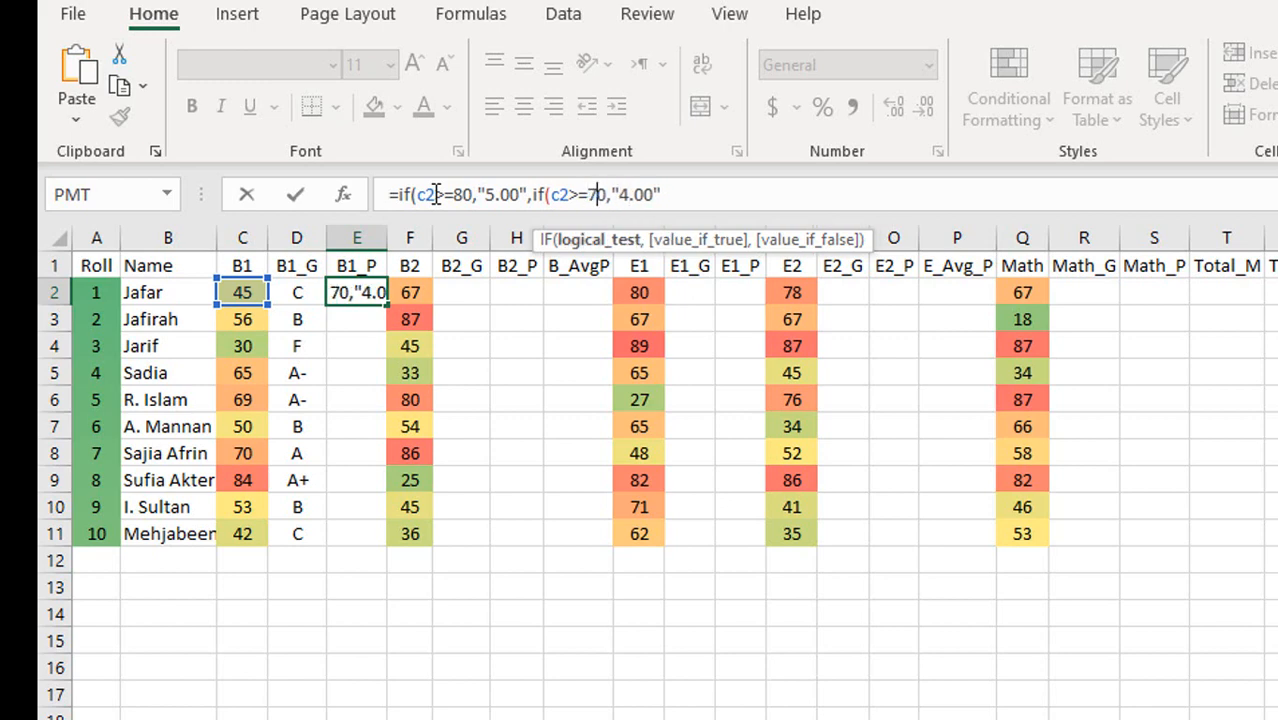
# - Append the copied clause to the end of the E2 formula with its grade point changed to "3.50"
pyautogui.press('End')
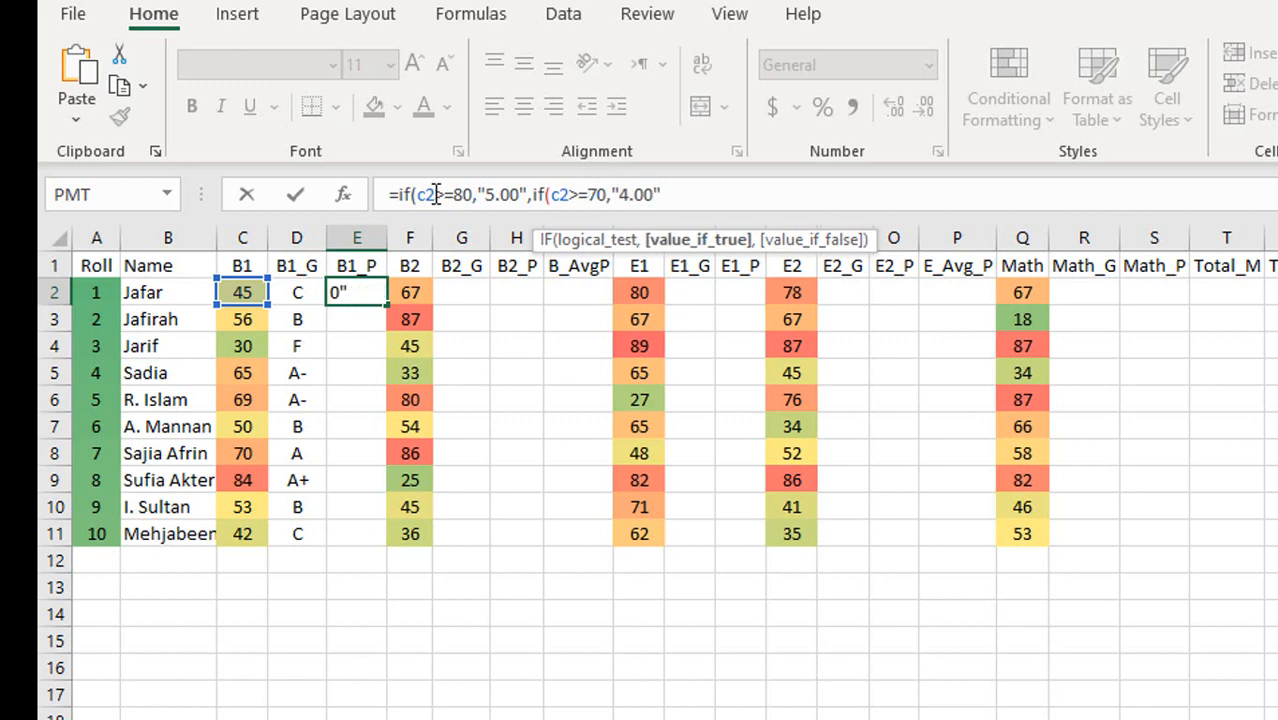
pyautogui.hotkey('ctrl', 'v')
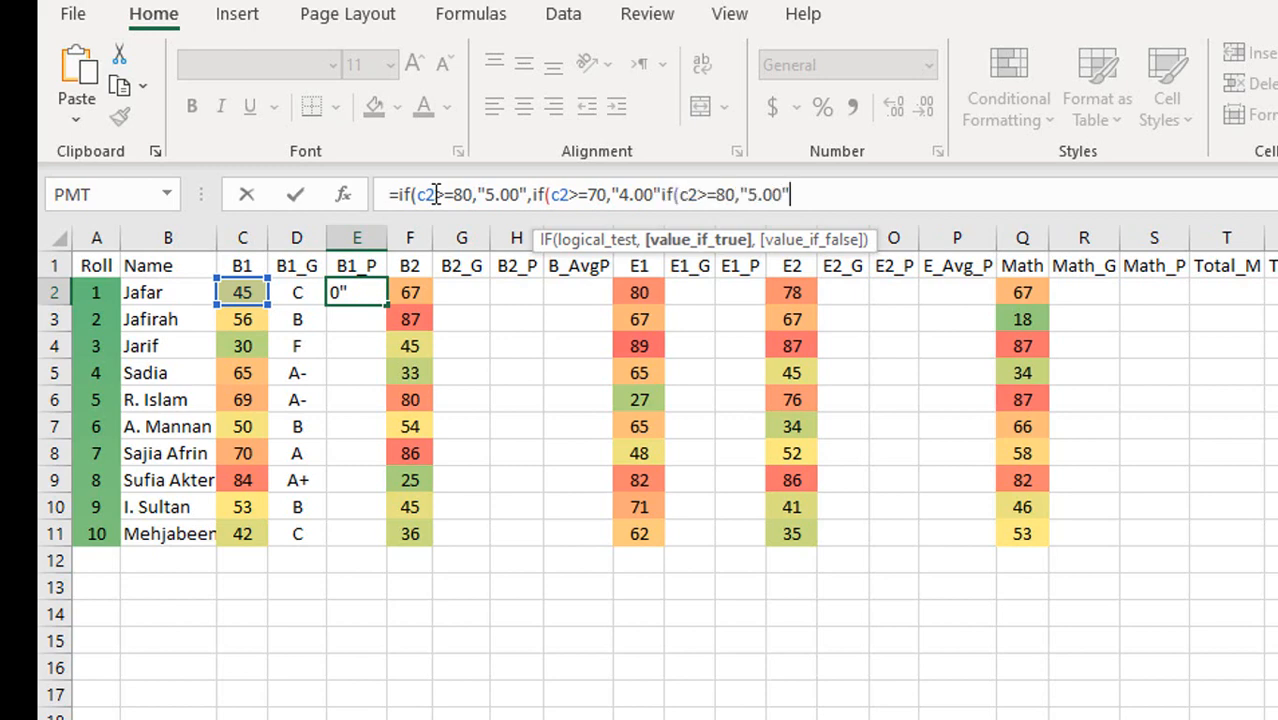
pyautogui.press('Left')
pyautogui.press('Left')
pyautogui.press('Left')
pyautogui.press('Left')
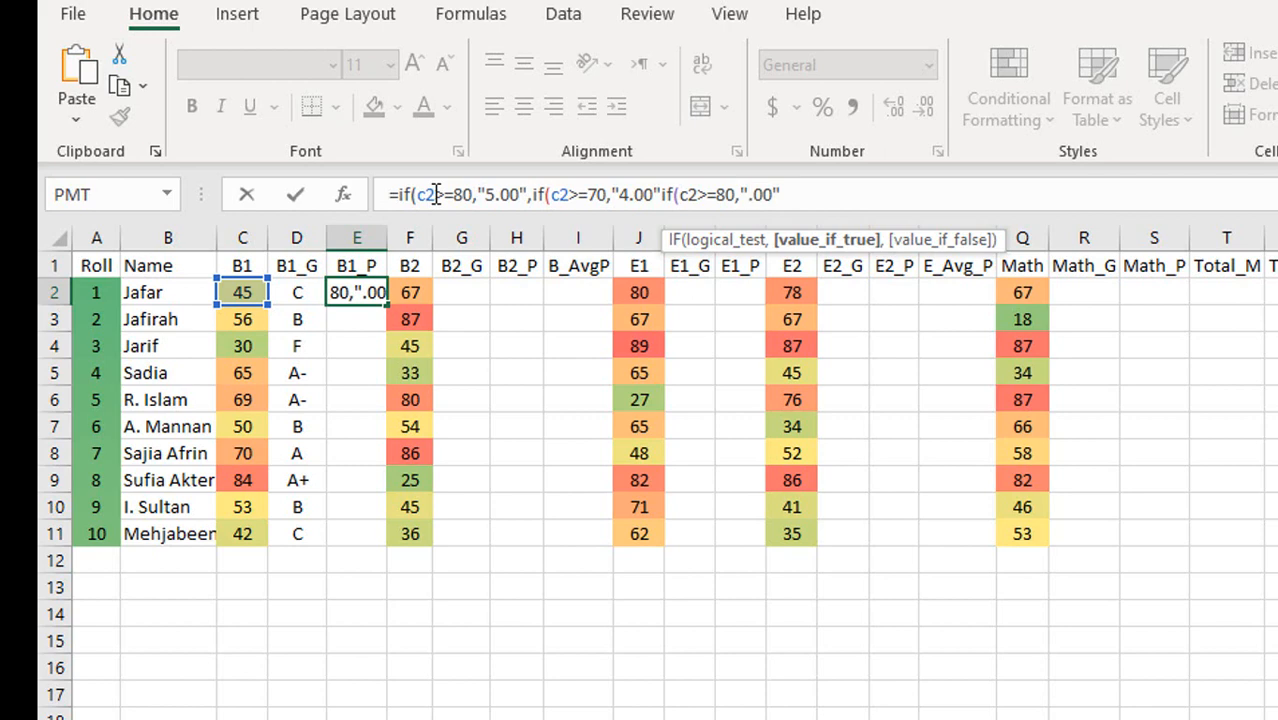
pyautogui.write('3')
pyautogui.press('Delete')
pyautogui.write('5')
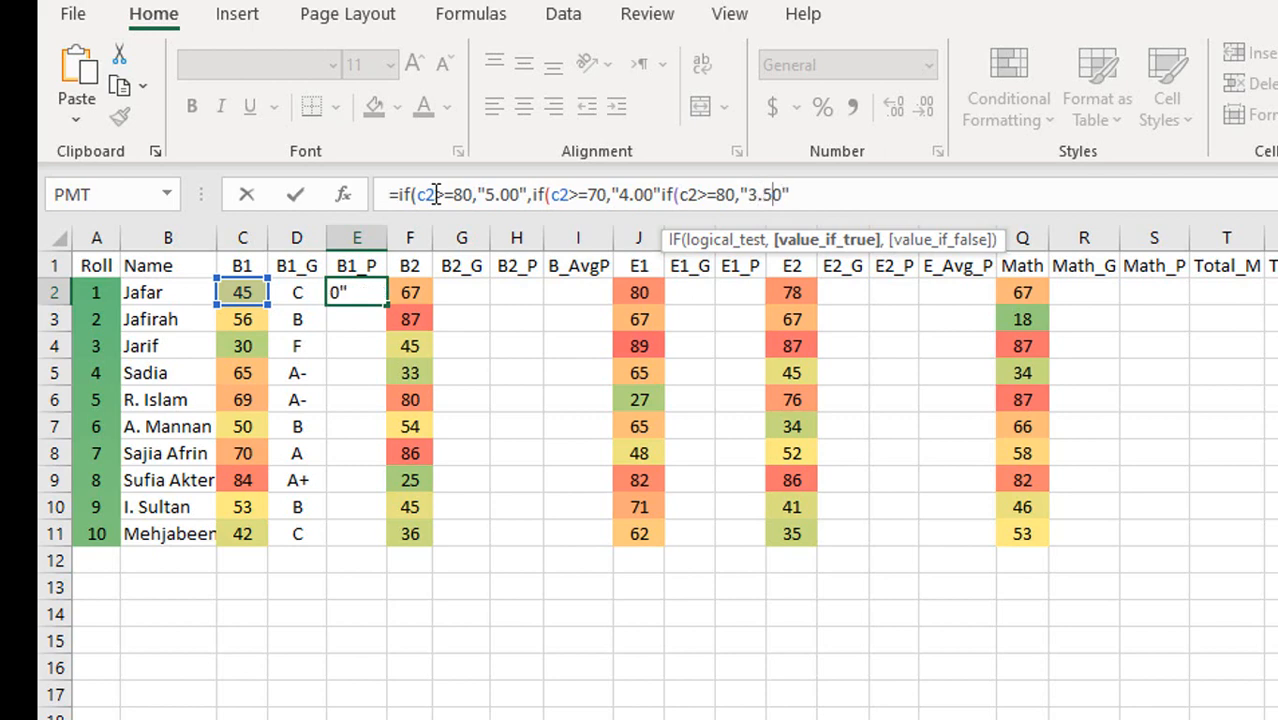
# - Set the threshold of the "3.50" condition in the E2 formula to 60
pyautogui.press('Left')
pyautogui.press('Left')
pyautogui.press('Left')
pyautogui.press('Left')
pyautogui.press('Left')
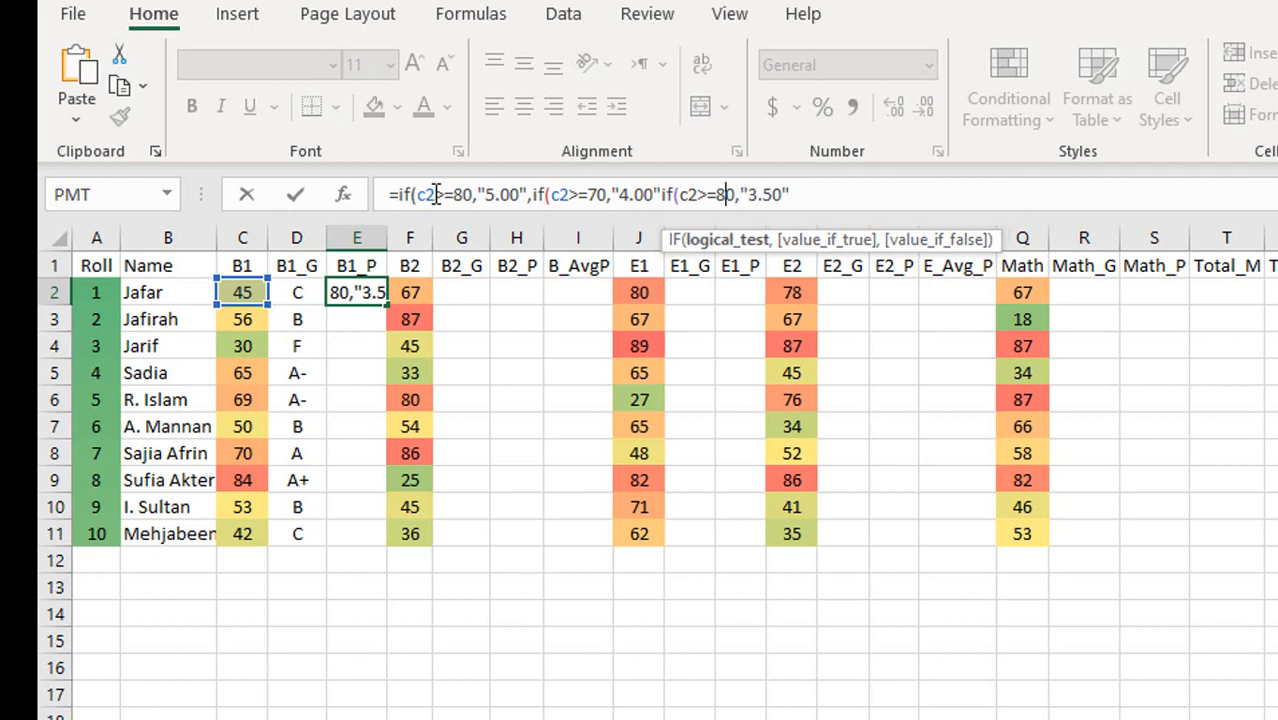
pyautogui.press('BackSpace')
pyautogui.write('6')
# - Append the copied clause to the end of the E2 formula with its grade point changed to "3.00"
pyautogui.press('End')
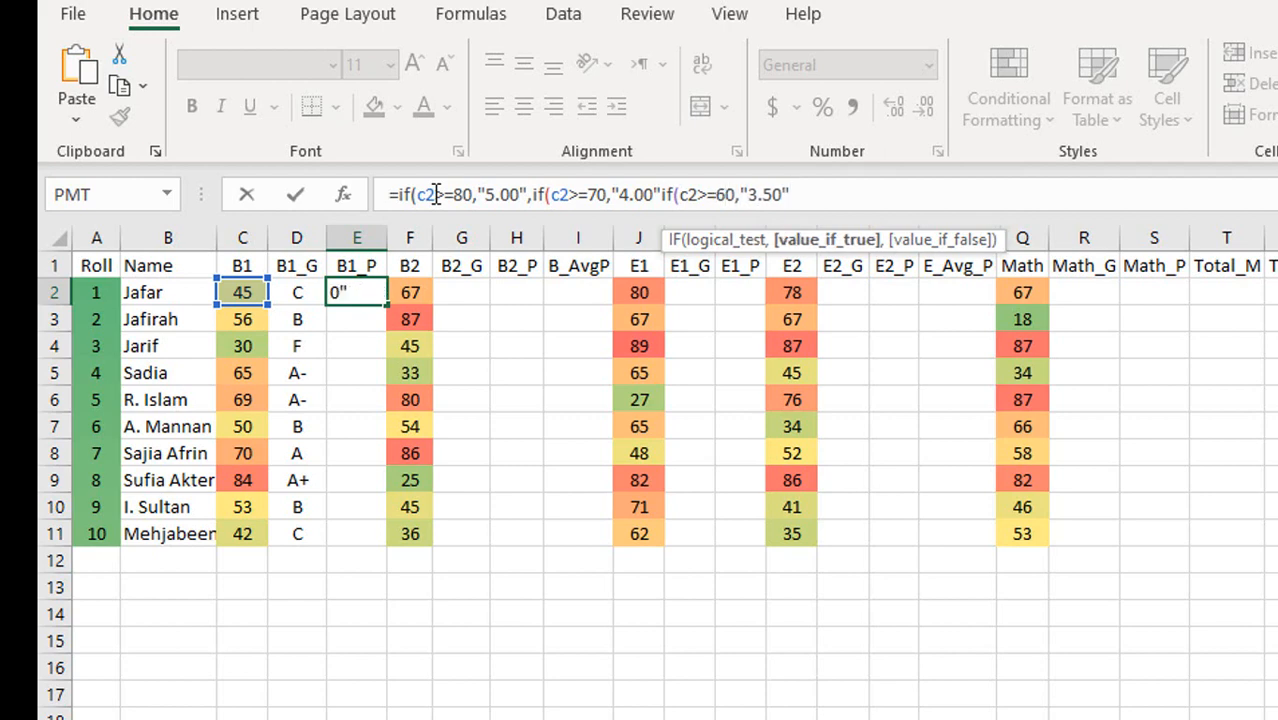
pyautogui.hotkey('ctrl', 'v')
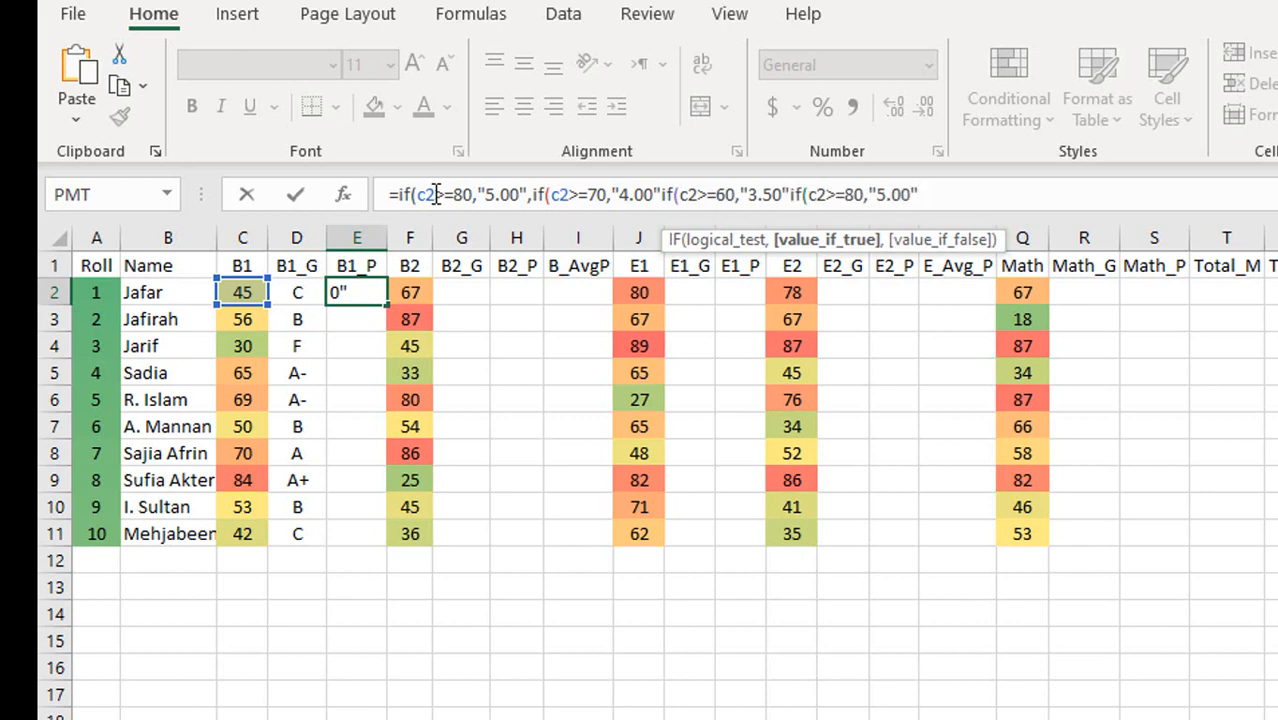
pyautogui.press('Left')
pyautogui.press('Left')
pyautogui.press('Left')
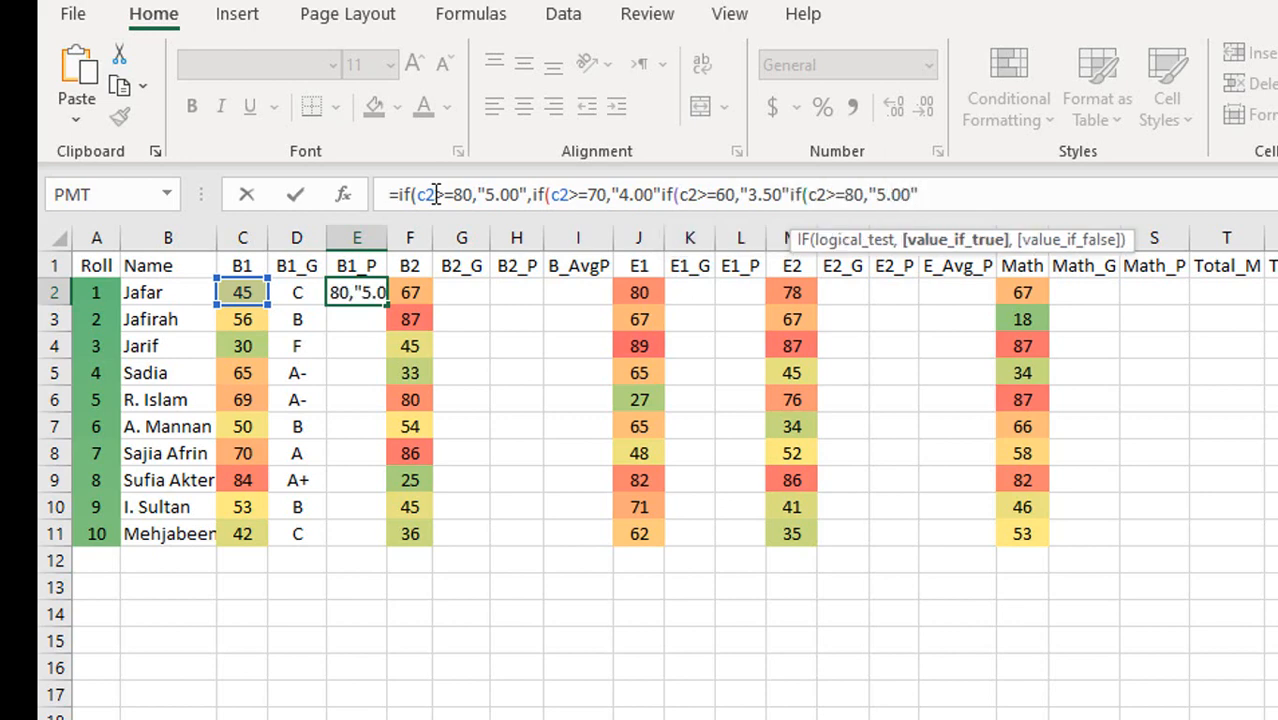
pyautogui.press('BackSpace')
pyautogui.write('3')
# - Set the threshold of the "3.00" condition in the E2 formula to 50
pyautogui.press('Left')
pyautogui.press('Left')
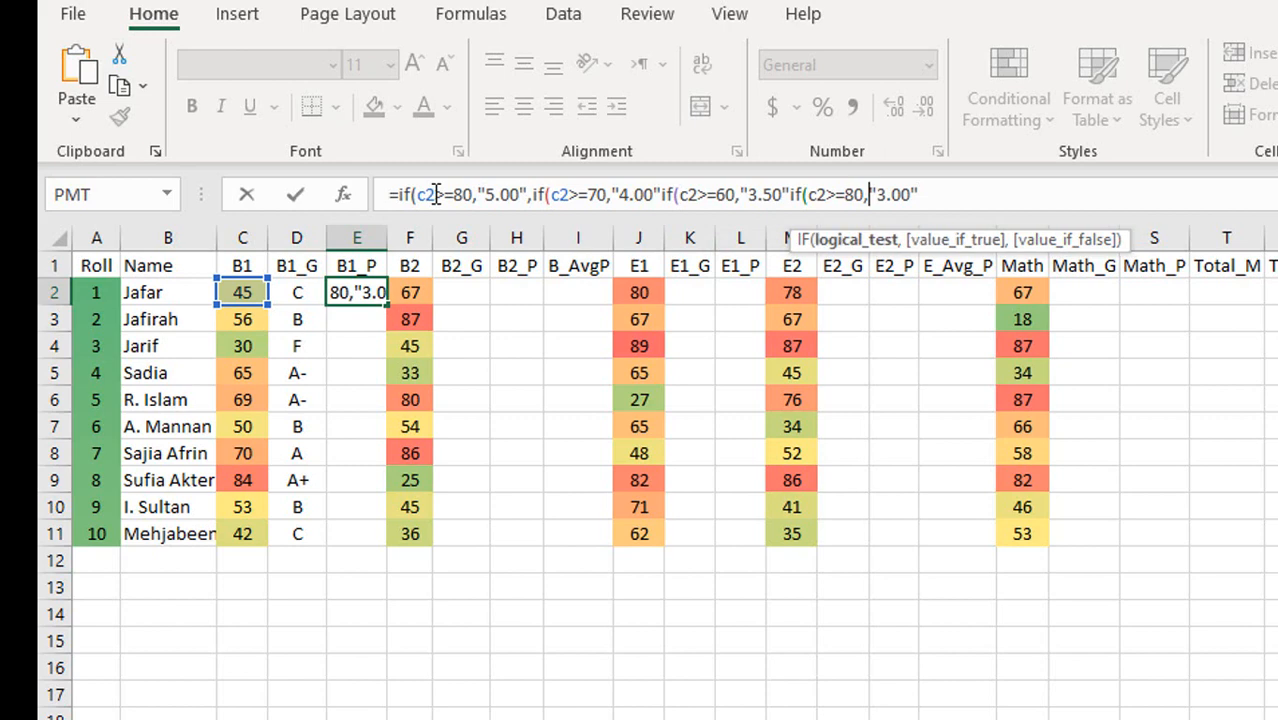
pyautogui.press('BackSpace')
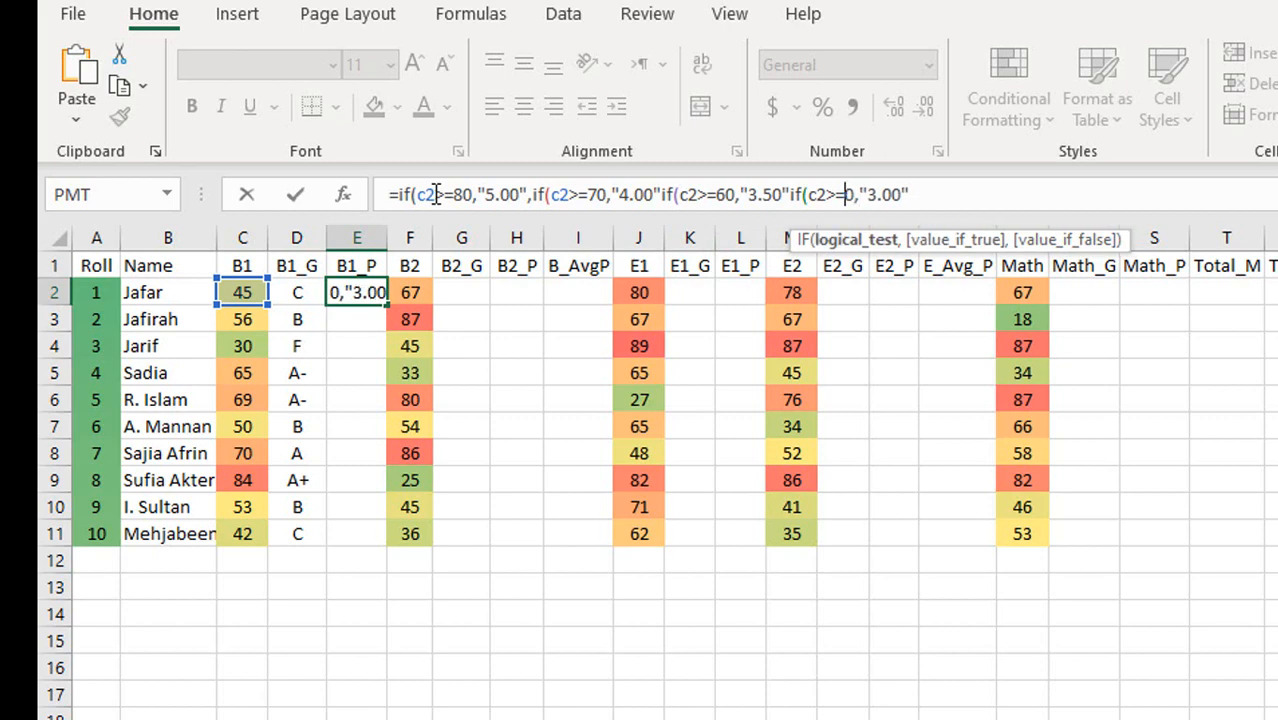
pyautogui.write('5')
# - Append a comma and another copy of the clause if(c2>=80,"5.00" after the "3.00" clause in E2
pyautogui.press('Right')
pyautogui.press('Right')
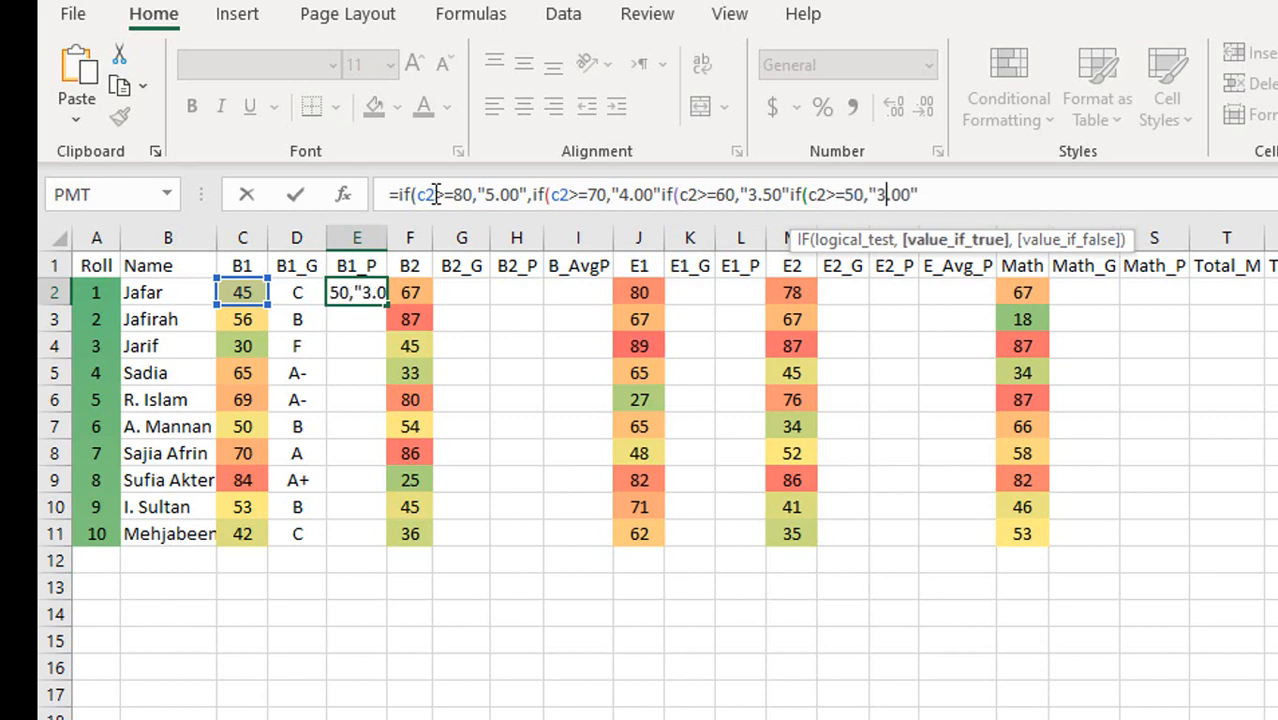
pyautogui.press('Right')
pyautogui.press('Right')
pyautogui.press('Right')
pyautogui.write(',')
pyautogui.write('if(c2>=80,"5.00"')
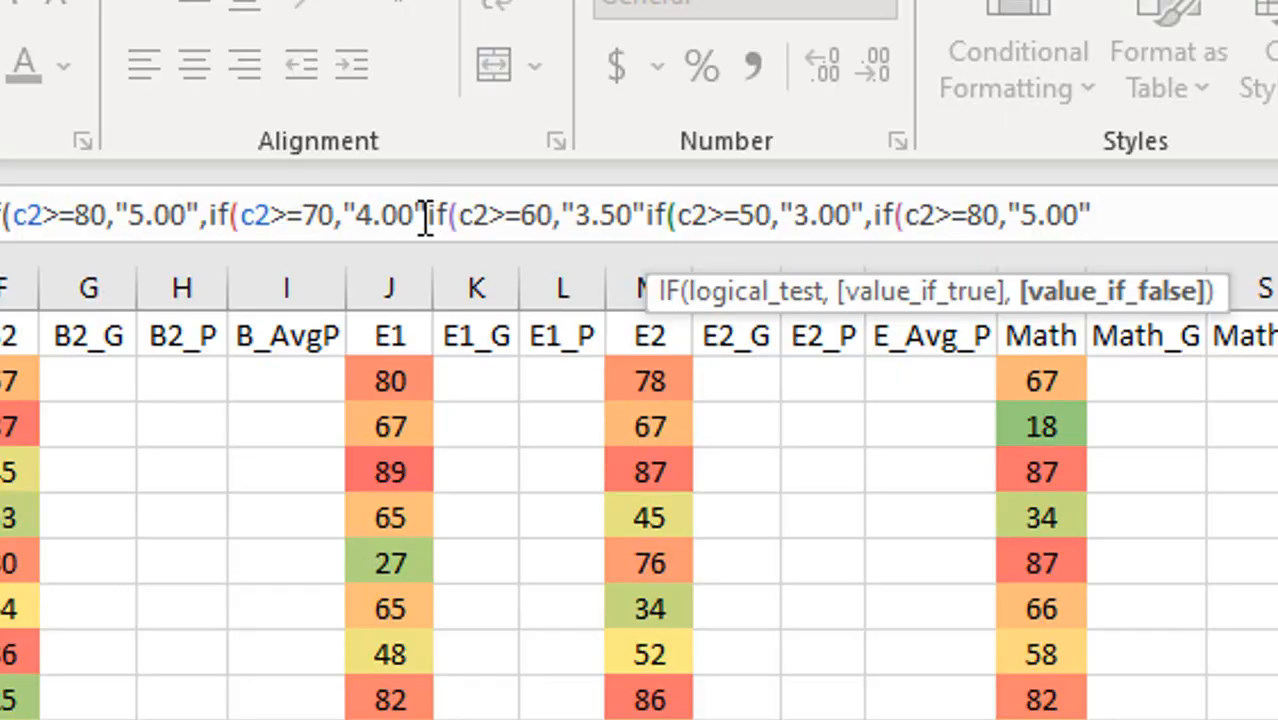
# - Insert the missing commas after "4.00" and after "3.50" in the E2 formula
pyautogui.click(426, 215)
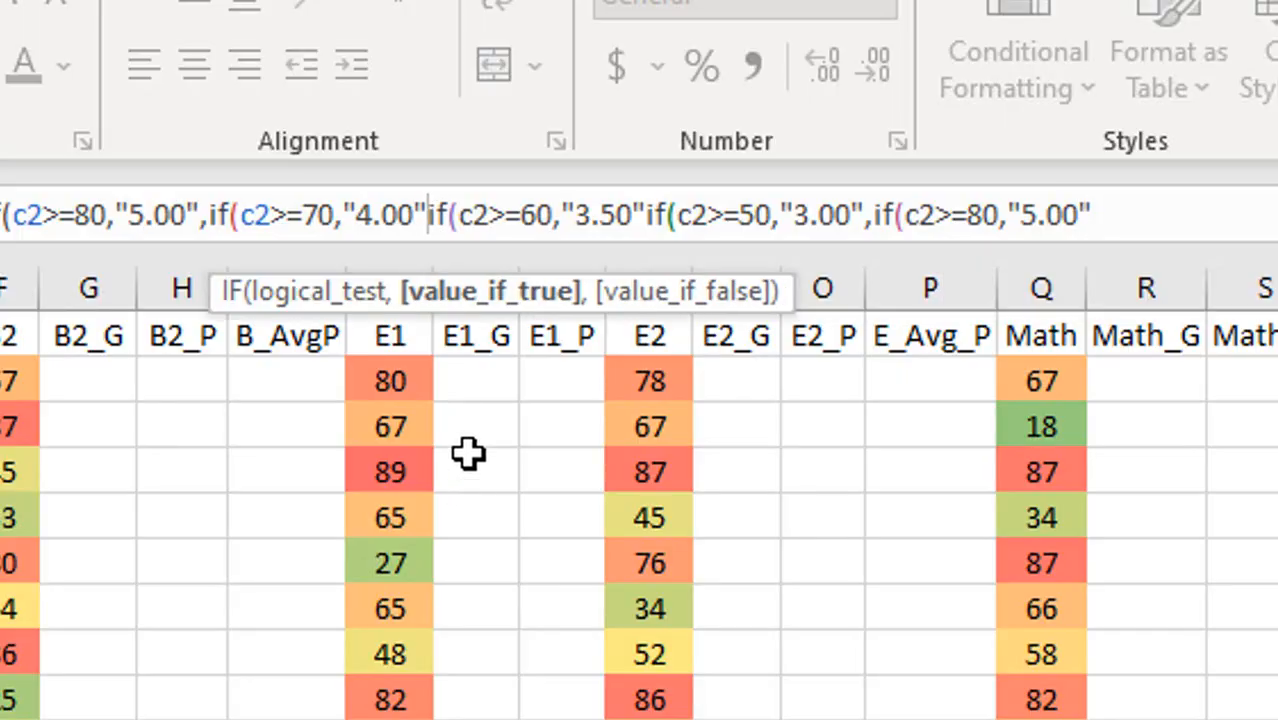
pyautogui.write(',')
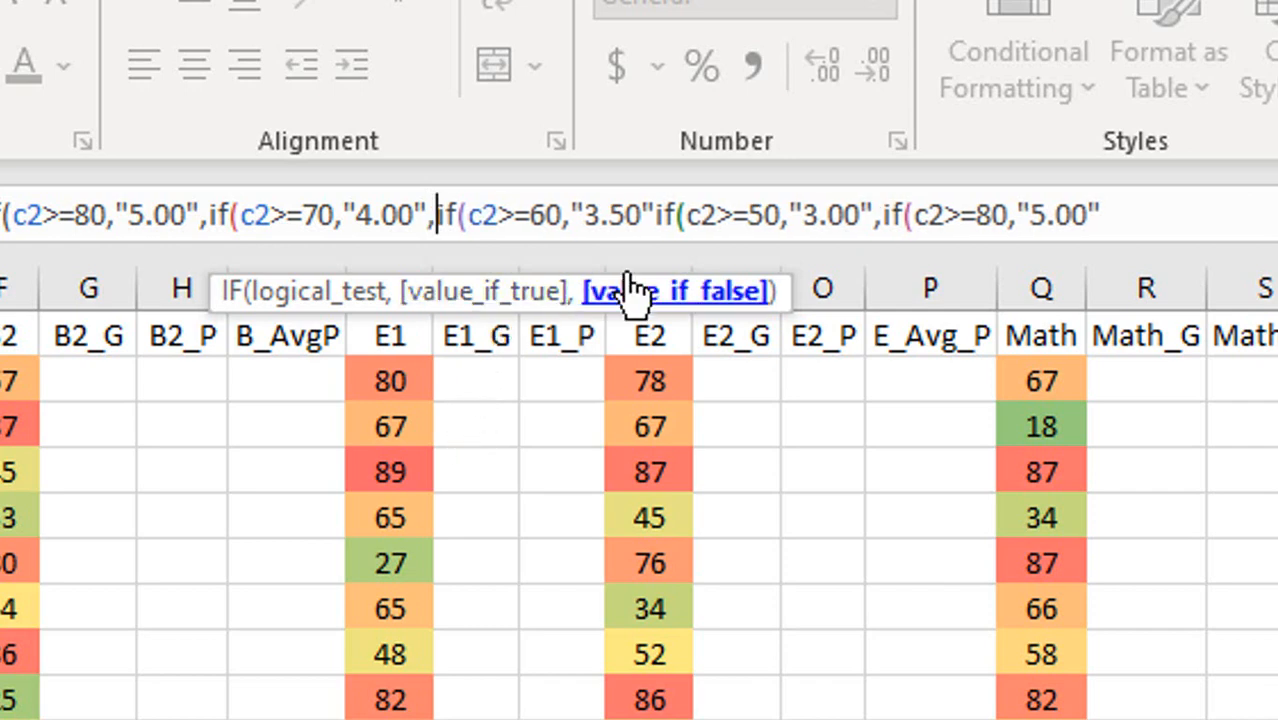
pyautogui.click(658, 215)
pyautogui.write(',')
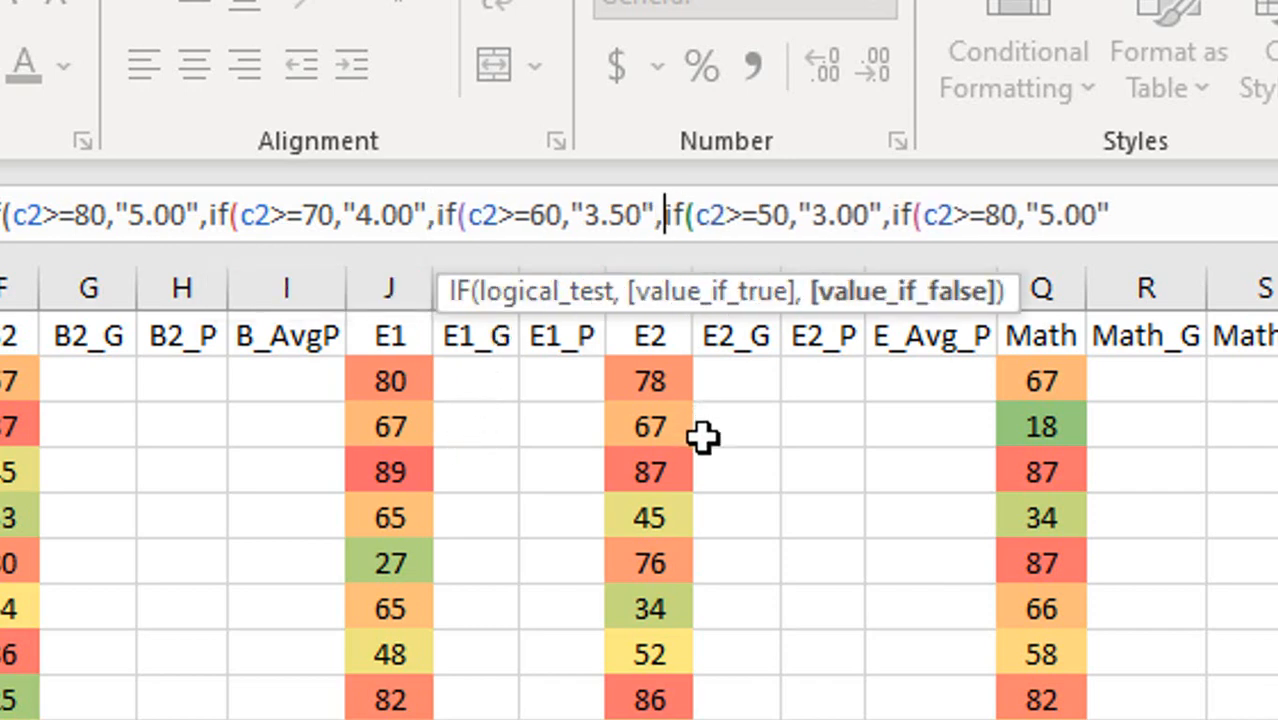
# - Change the grade point of the last clause in the E2 formula to "2.00"
pyautogui.click(1147, 215)
pyautogui.click(1052, 215)
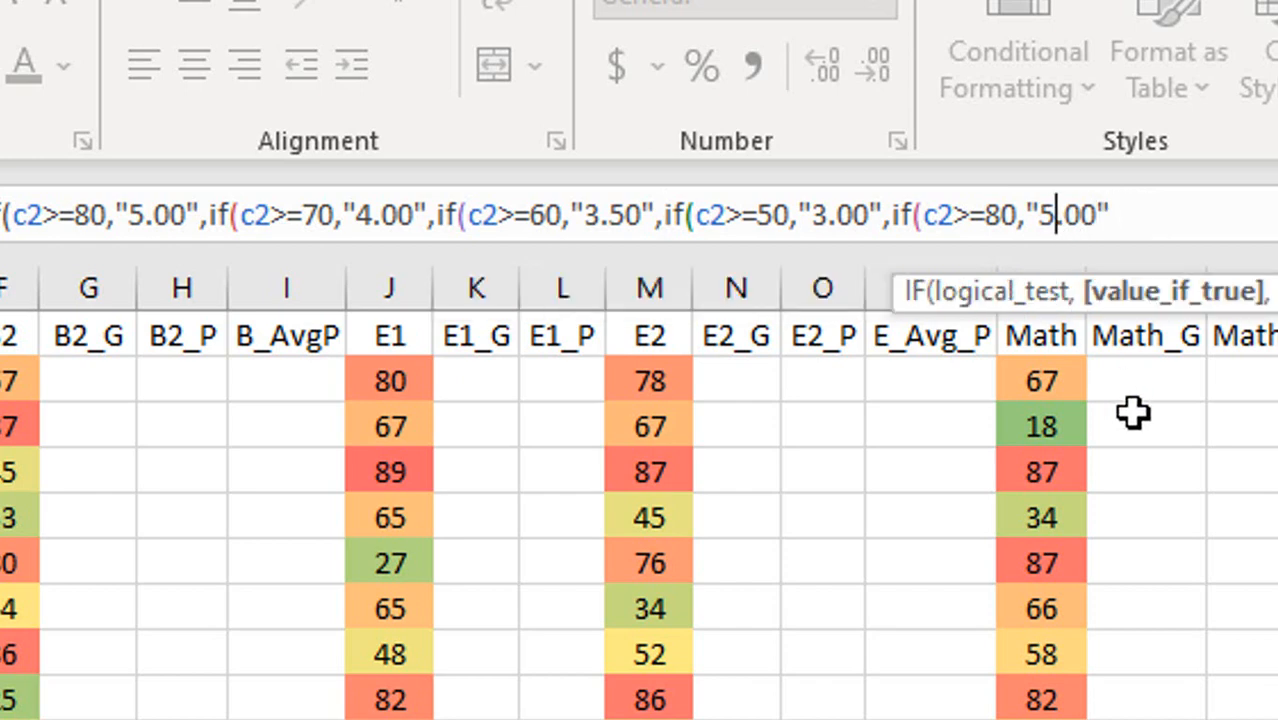
pyautogui.press('BackSpace')
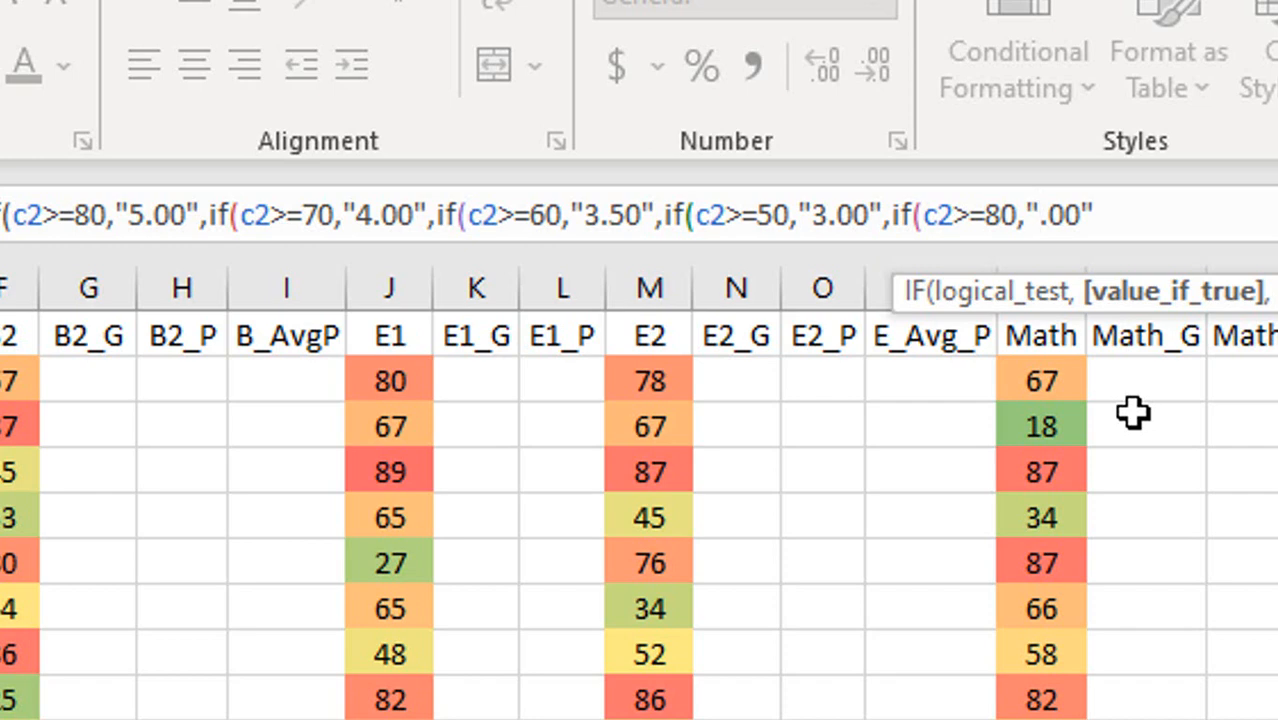
pyautogui.write('2')
# - Set the threshold of the "2.00" condition in the E2 formula to 40
pyautogui.press('Left')
pyautogui.press('Left')
pyautogui.press('Left')
pyautogui.press('Left')
pyautogui.press('Left')
pyautogui.press('Left')
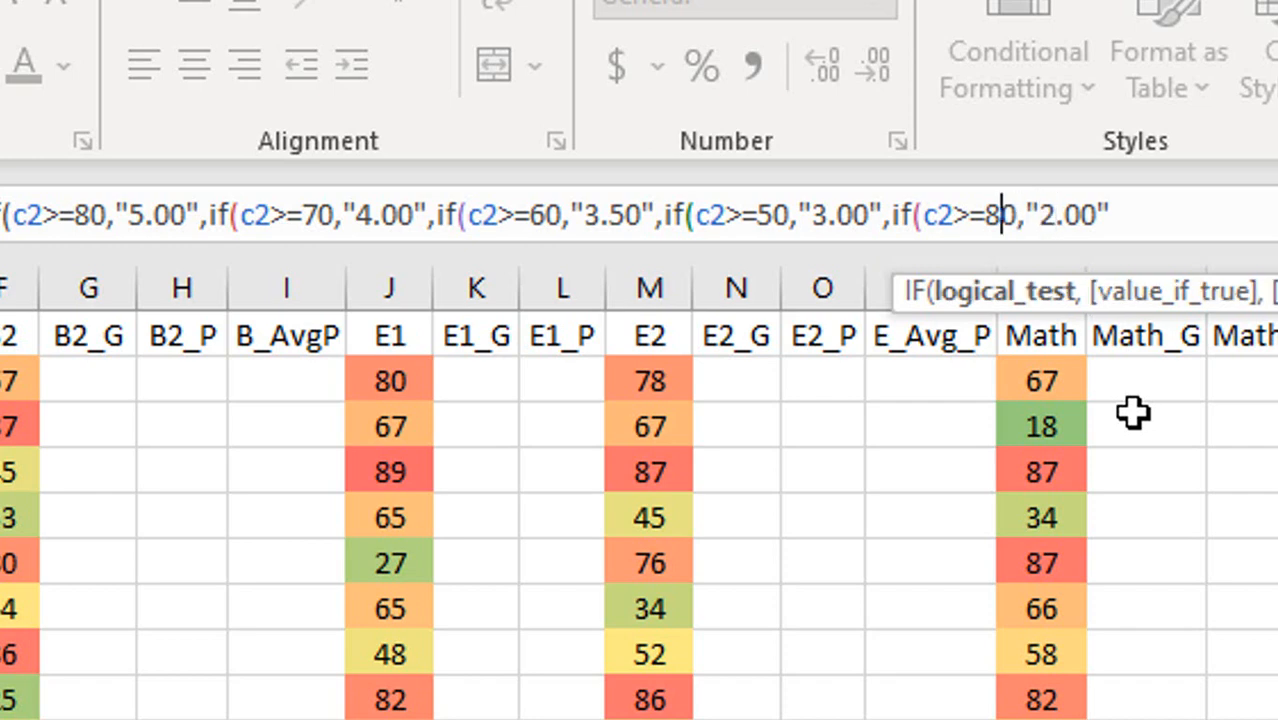
pyautogui.press('Right')
pyautogui.press('Right')
pyautogui.press('Delete')
pyautogui.write('4')
# - Append a comma and the copied clause to the E2 formula, and change its grade point to "1.00"
pyautogui.press('Right')
pyautogui.press('Right')
pyautogui.press('Right')
pyautogui.press('Right')
pyautogui.press('Right')
pyautogui.press('Right')
pyautogui.press('Right')
pyautogui.press('Right')
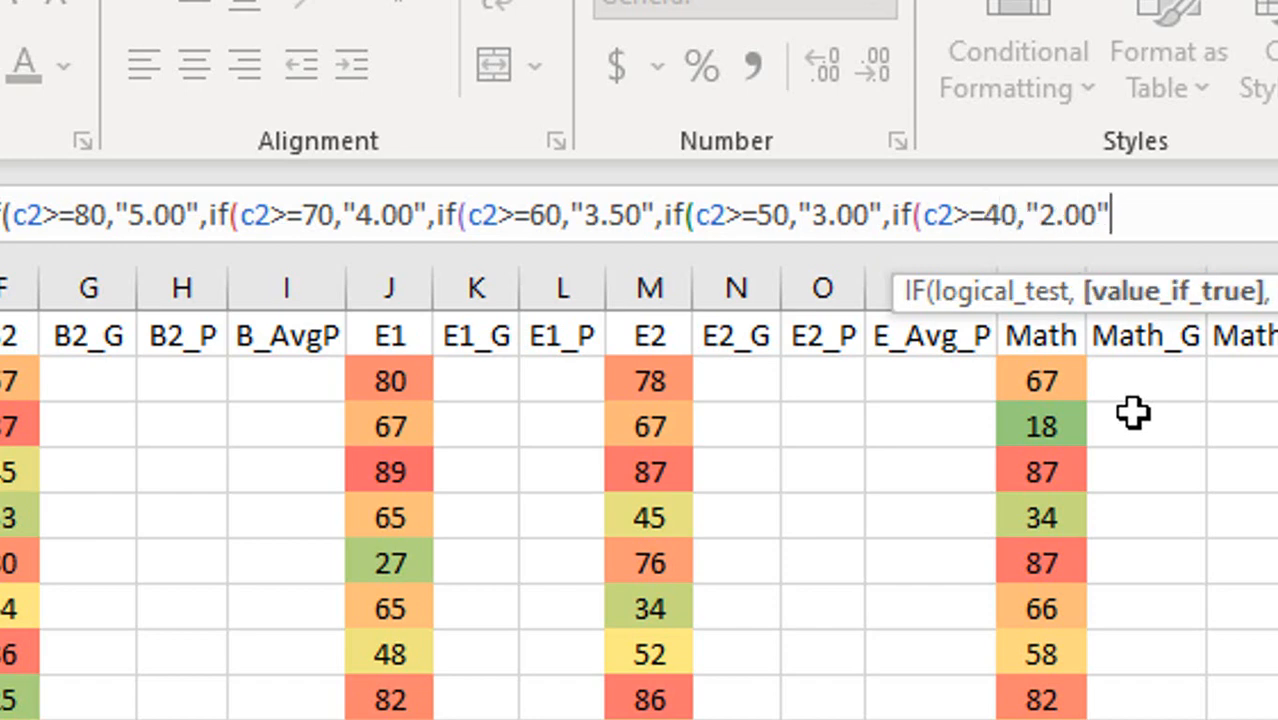
pyautogui.write(',')
pyautogui.hotkey('ctrl', 'v')
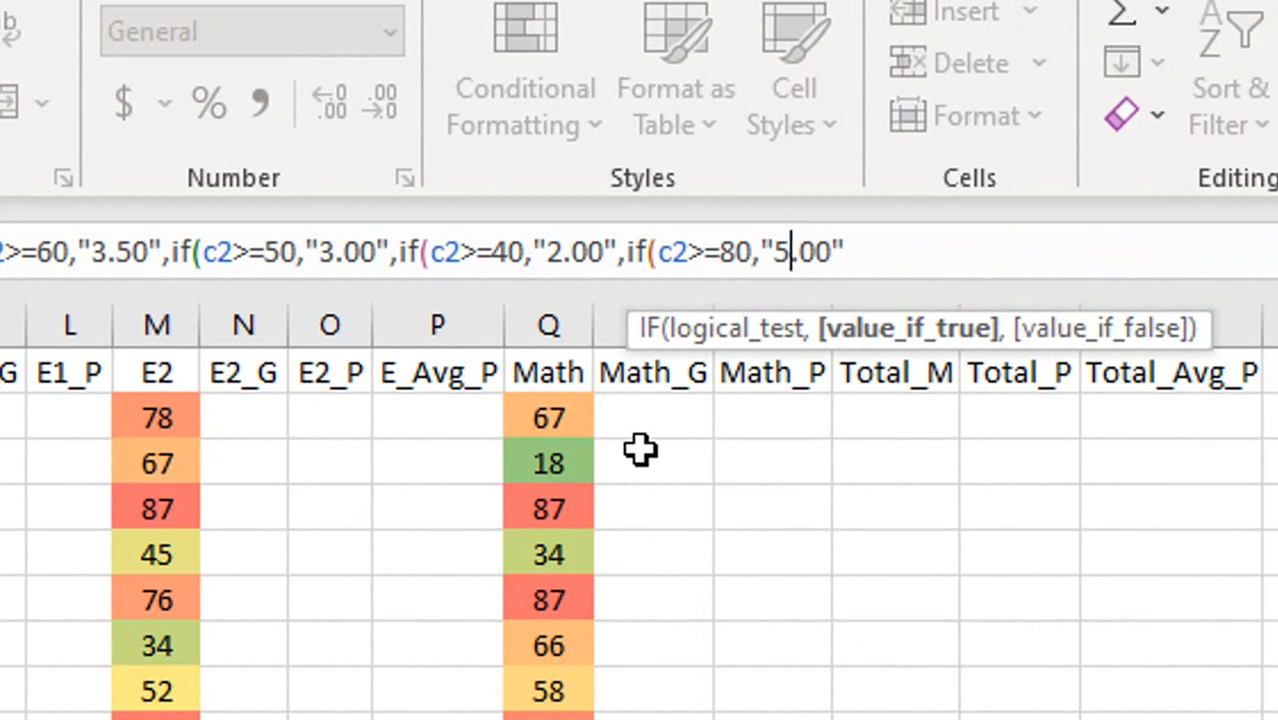
pyautogui.press('BackSpace')
pyautogui.press('Right')
pyautogui.write('1')
# - Set the threshold of the "1.00" condition in the E2 formula to 33
pyautogui.press('Left')
pyautogui.press('Left')
pyautogui.press('Left')
pyautogui.press('Left')
pyautogui.press('Left')
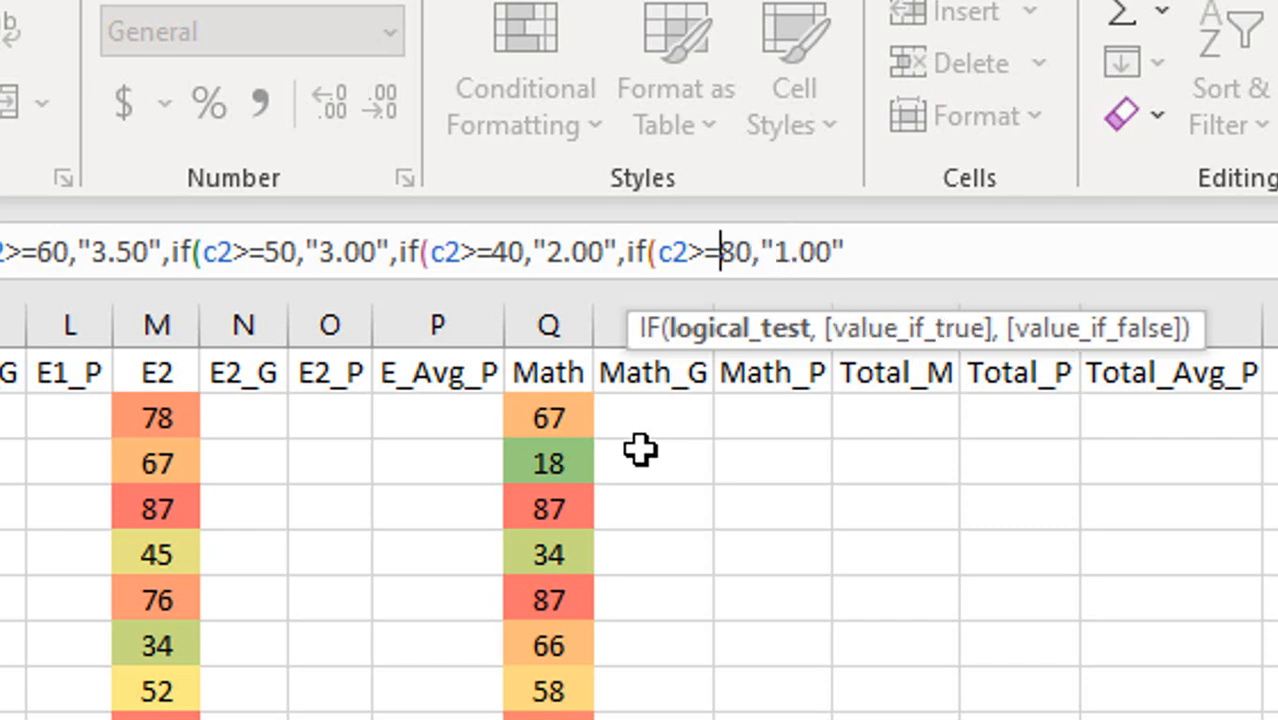
pyautogui.press('Delete')
pyautogui.press('Delete')
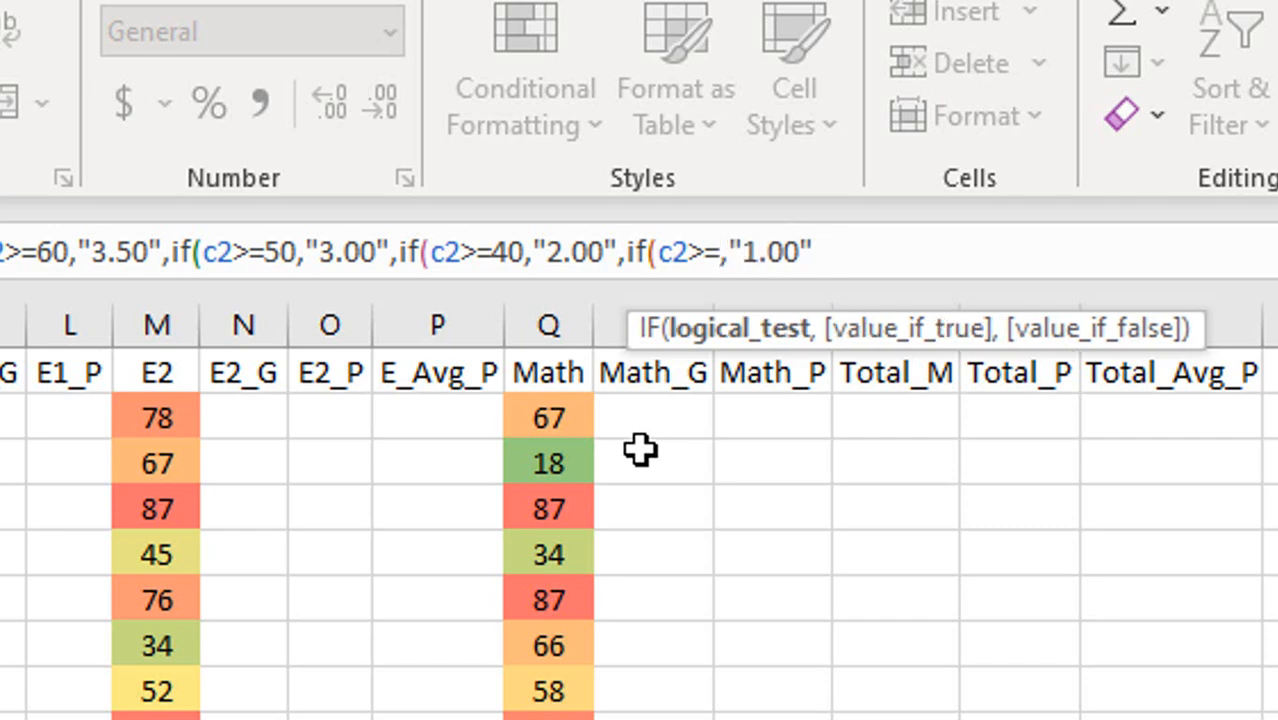
pyautogui.write('33')
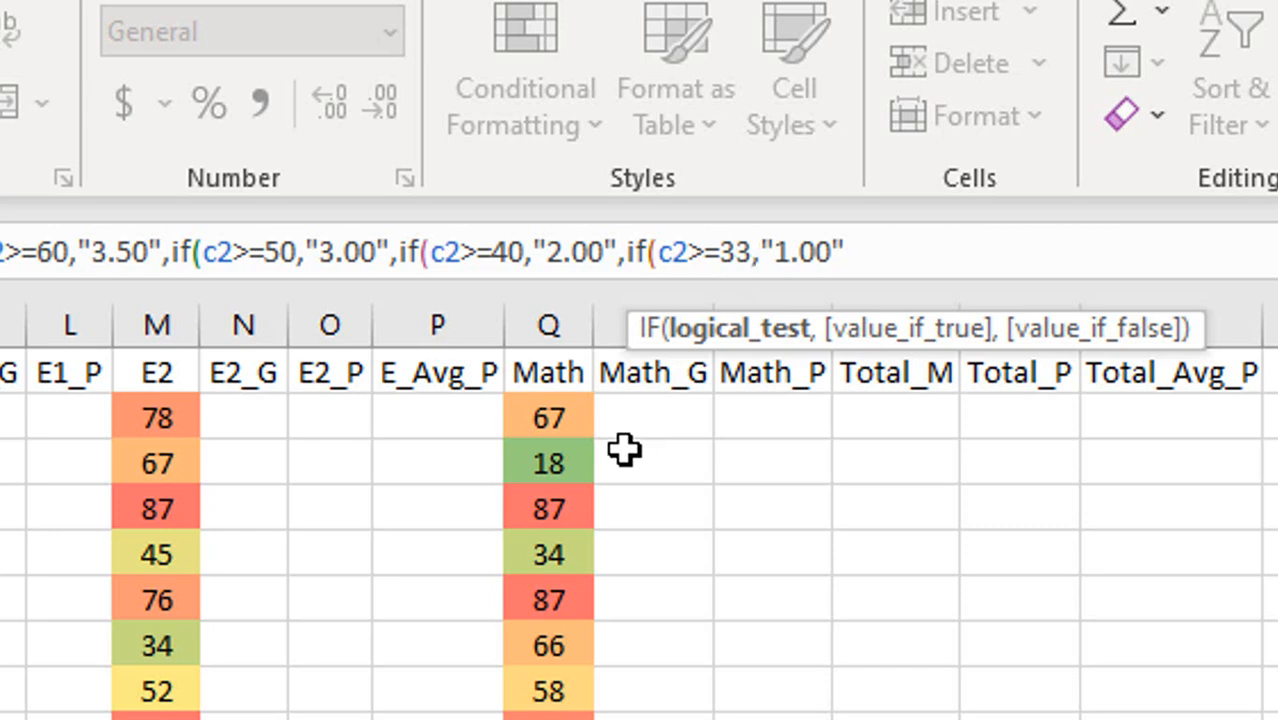
# - Append a comma and the copied clause if(c2>=80,"5.00" to the E2 formula, and change its grade point to "0"
pyautogui.click(897, 248)
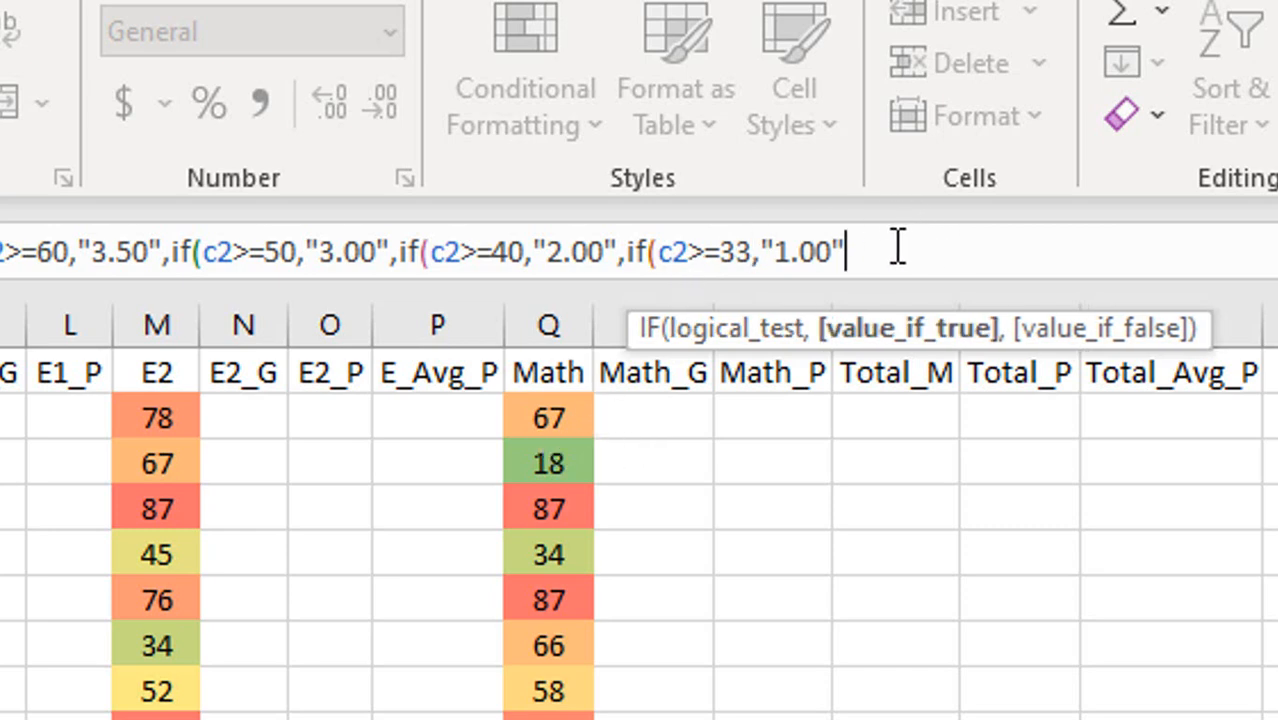
pyautogui.write(',')
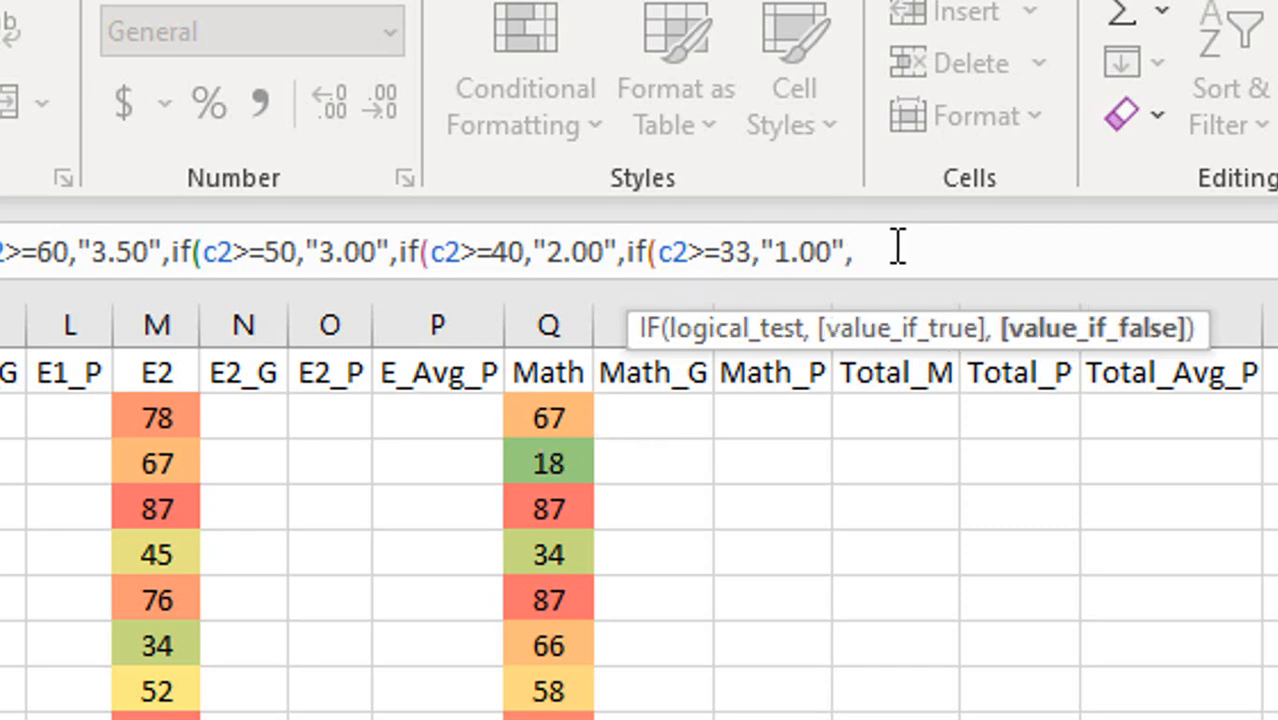
pyautogui.write('if(c2>=80,"5.00"')
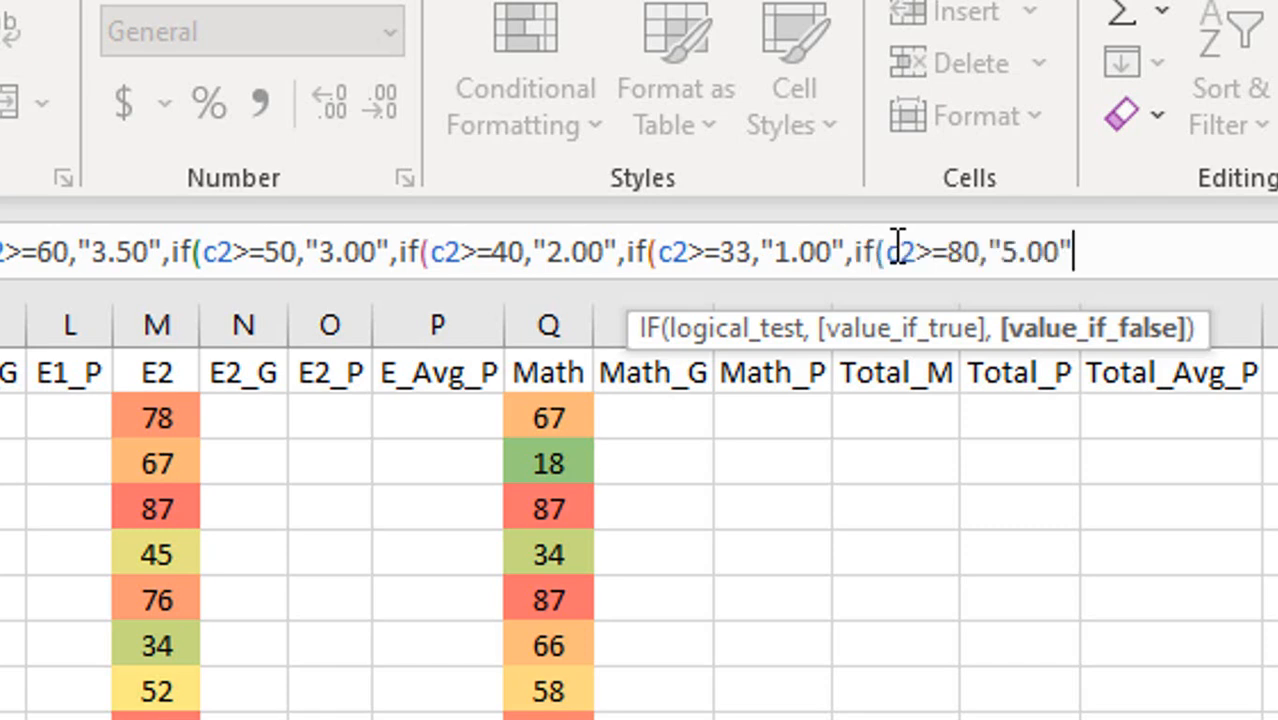
pyautogui.press('Left')
pyautogui.press('Left')
pyautogui.press('BackSpace')
pyautogui.press('BackSpace')
pyautogui.press('BackSpace')
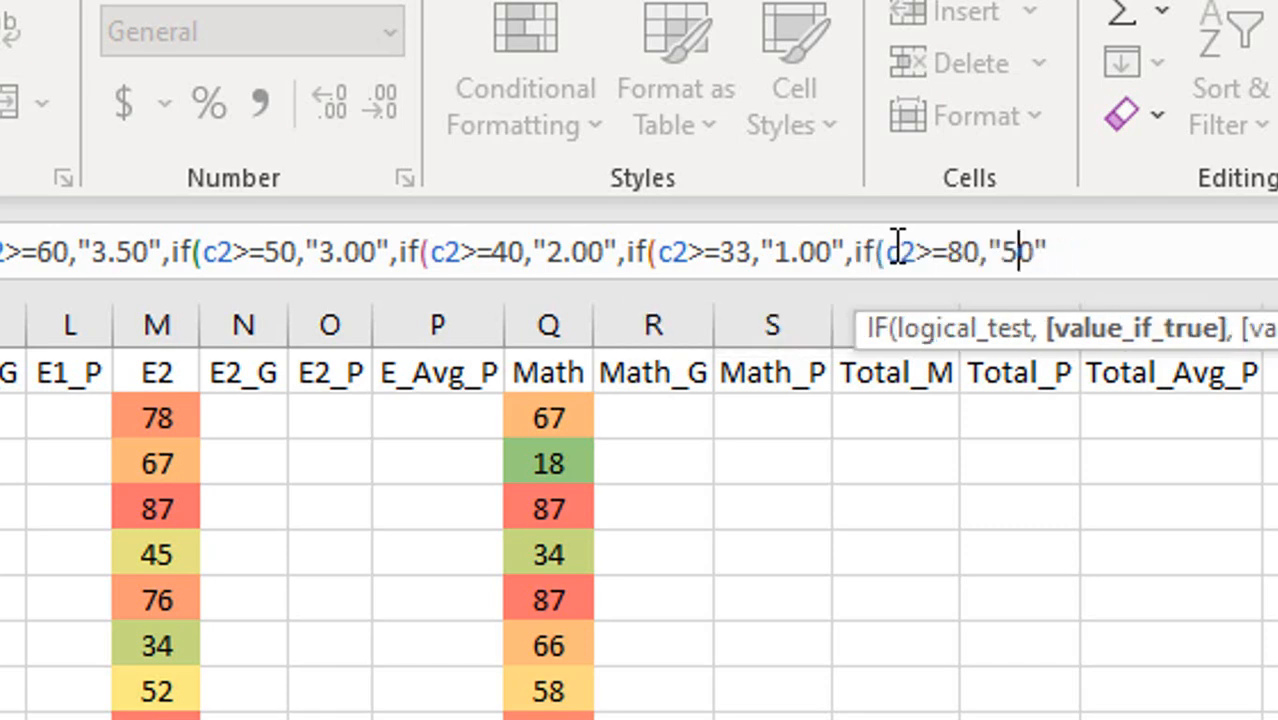
# - Change the condition of the "0" clause in the E2 formula to c2<33
pyautogui.press('Left')
pyautogui.press('Left')
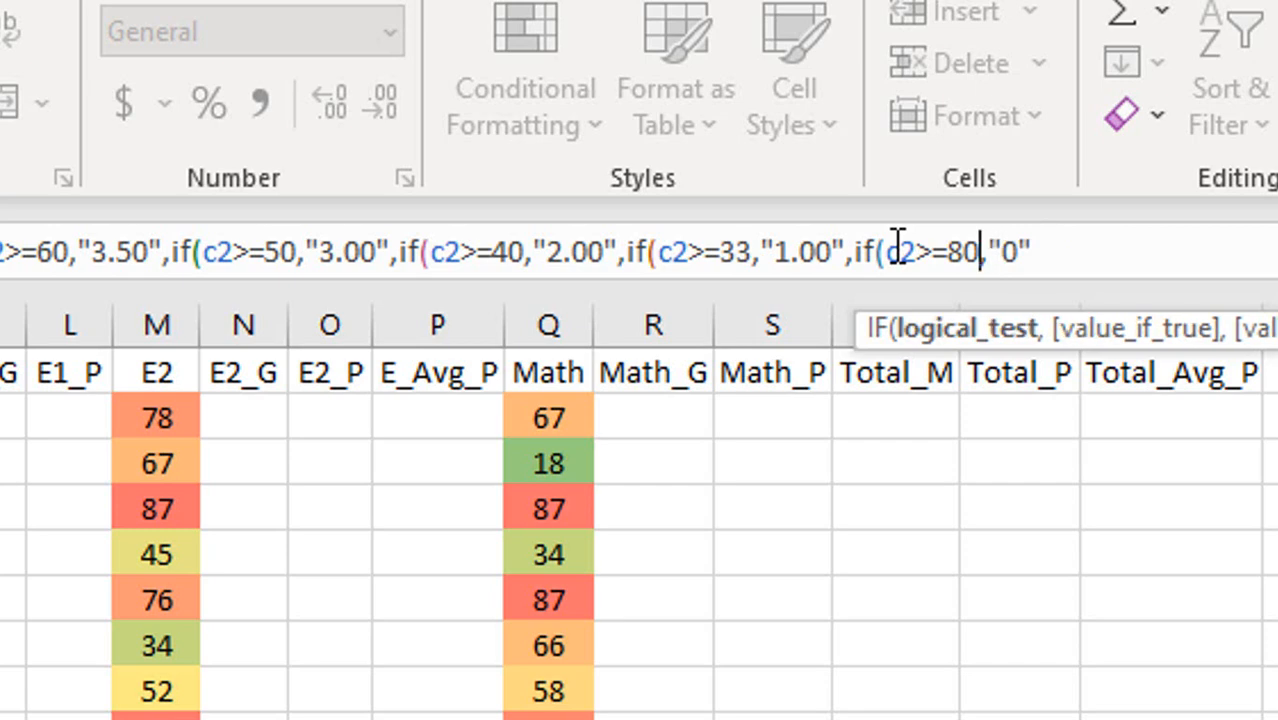
pyautogui.press('BackSpace')
pyautogui.press('BackSpace')
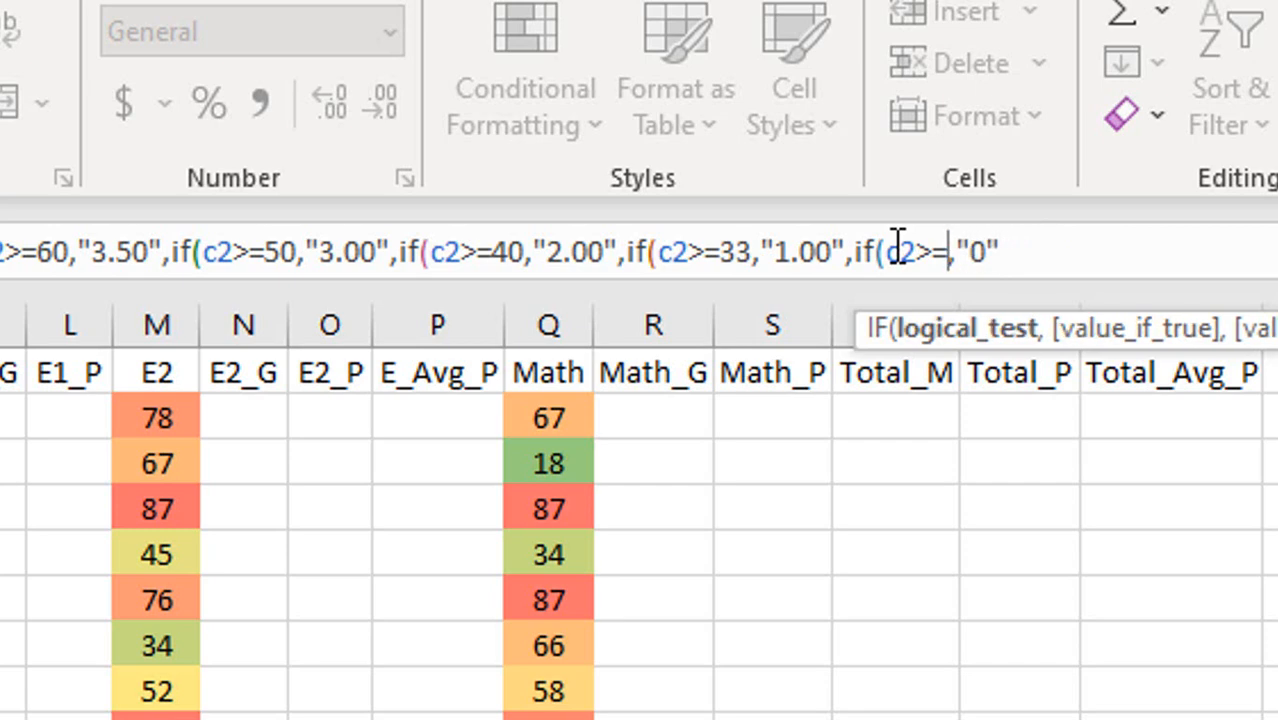
pyautogui.write('33')
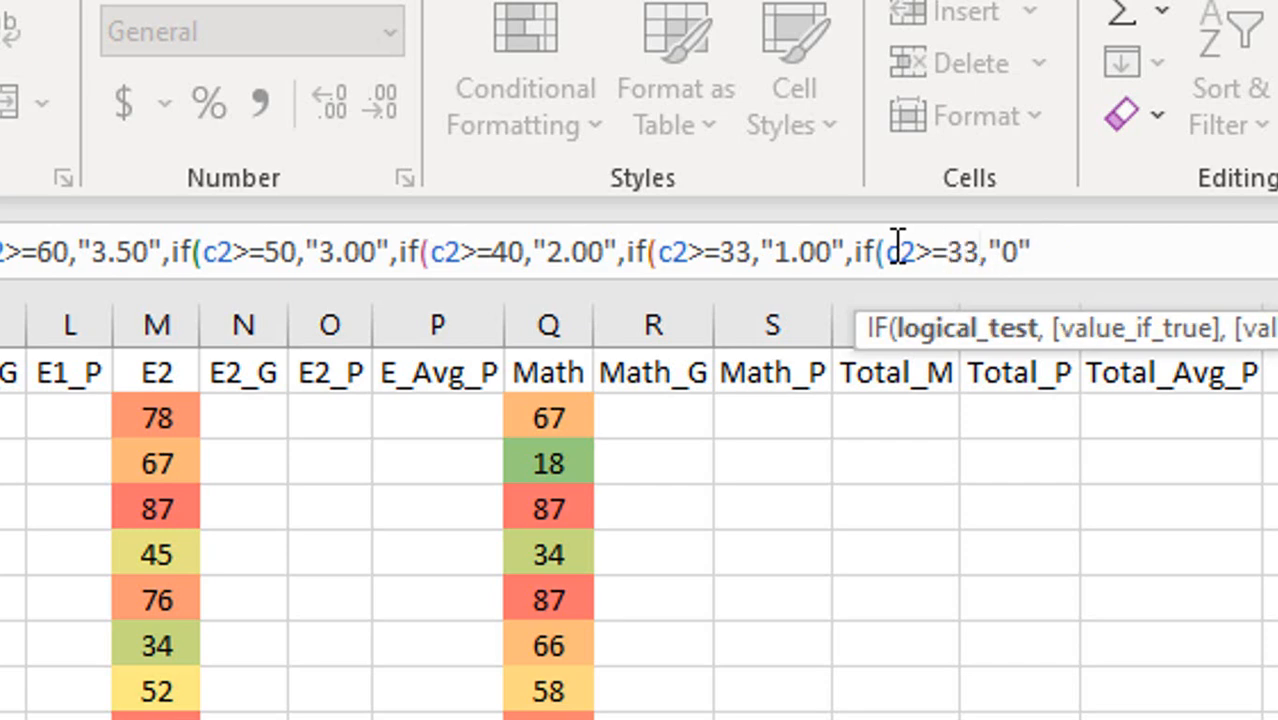
pyautogui.press('Left')
pyautogui.press('Left')
pyautogui.press('BackSpace')
pyautogui.press('BackSpace')
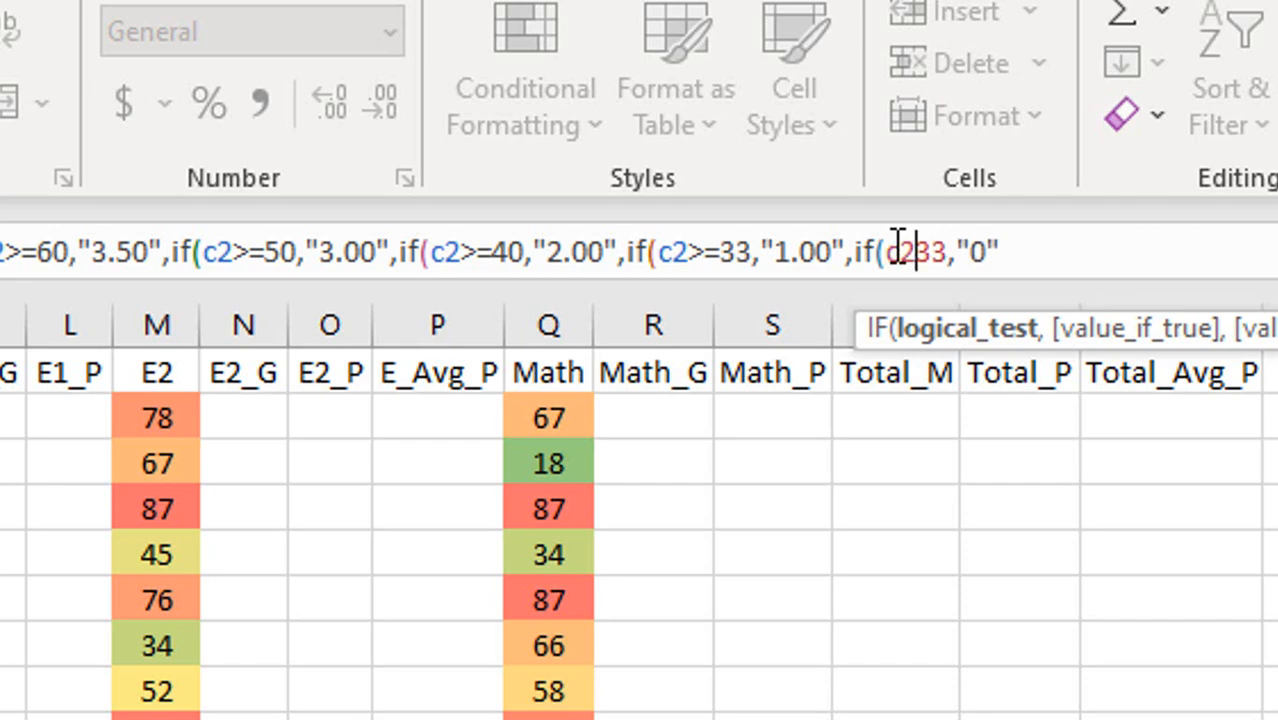
pyautogui.write('<')
# - Close all the nested IF parentheses at the end of the E2 formula and enter it
pyautogui.click(1072, 252)
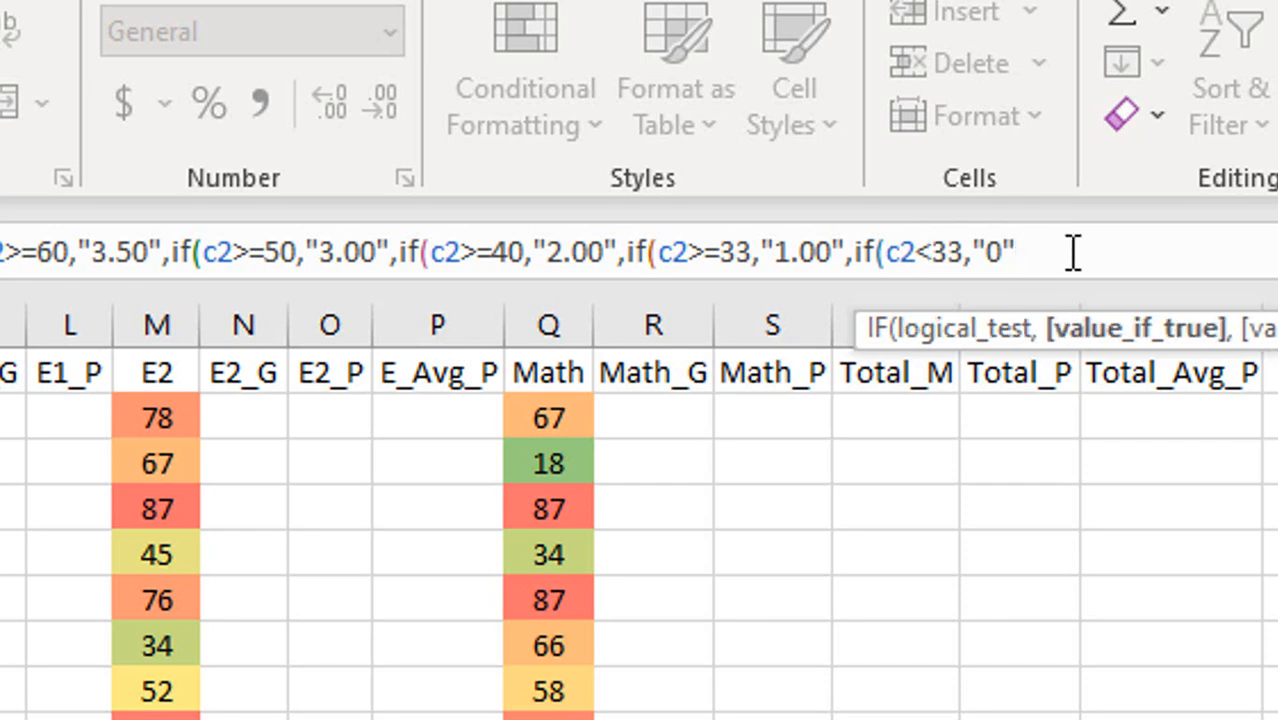
pyautogui.write('))))')
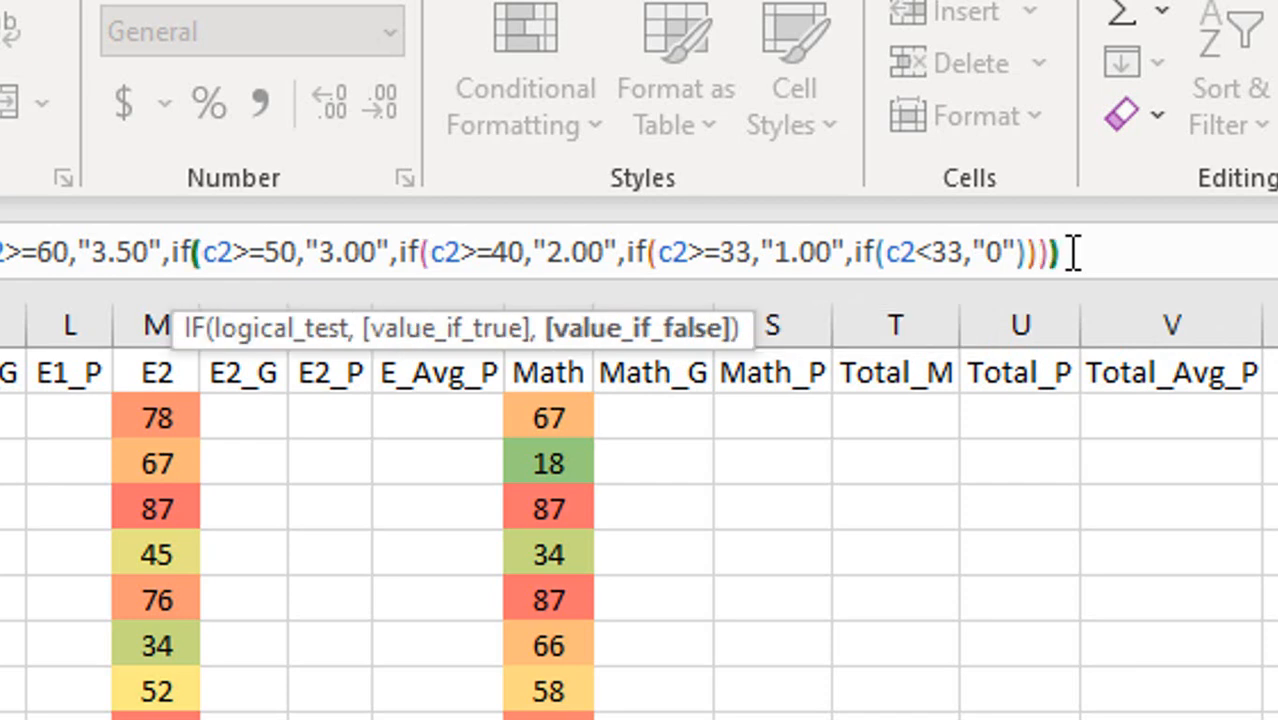
pyautogui.write('))))')
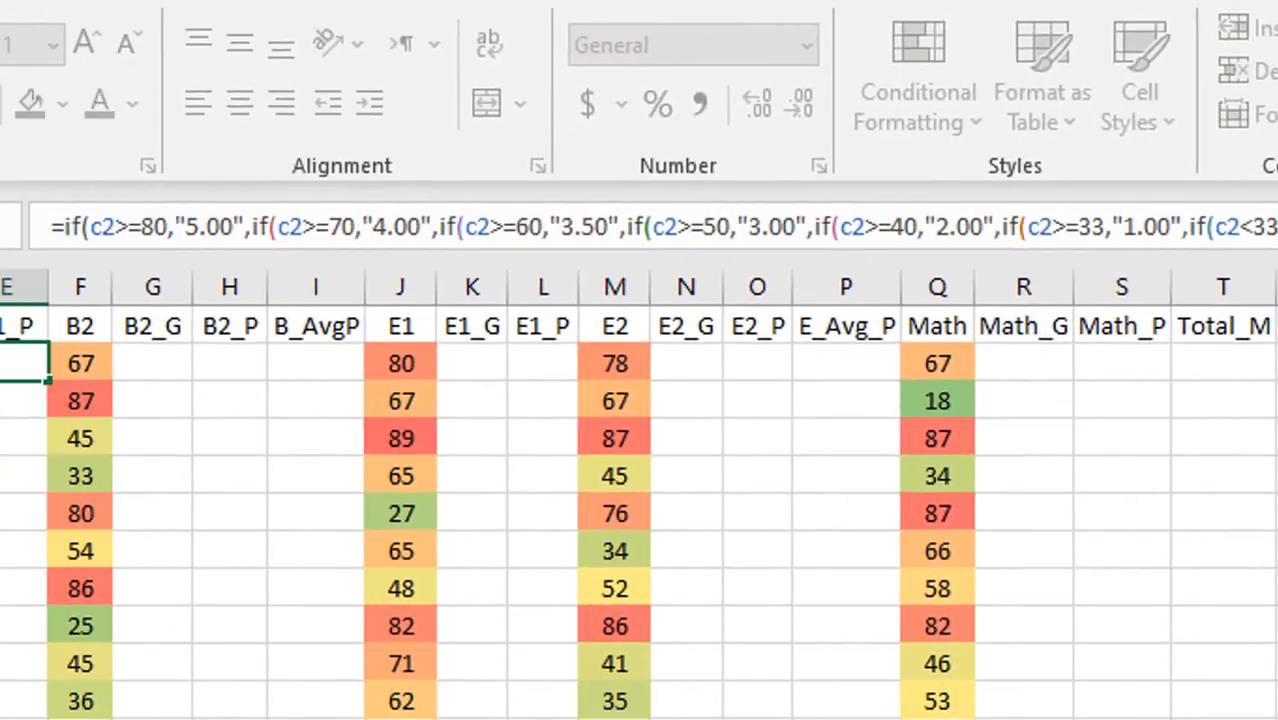
pyautogui.press('Return')
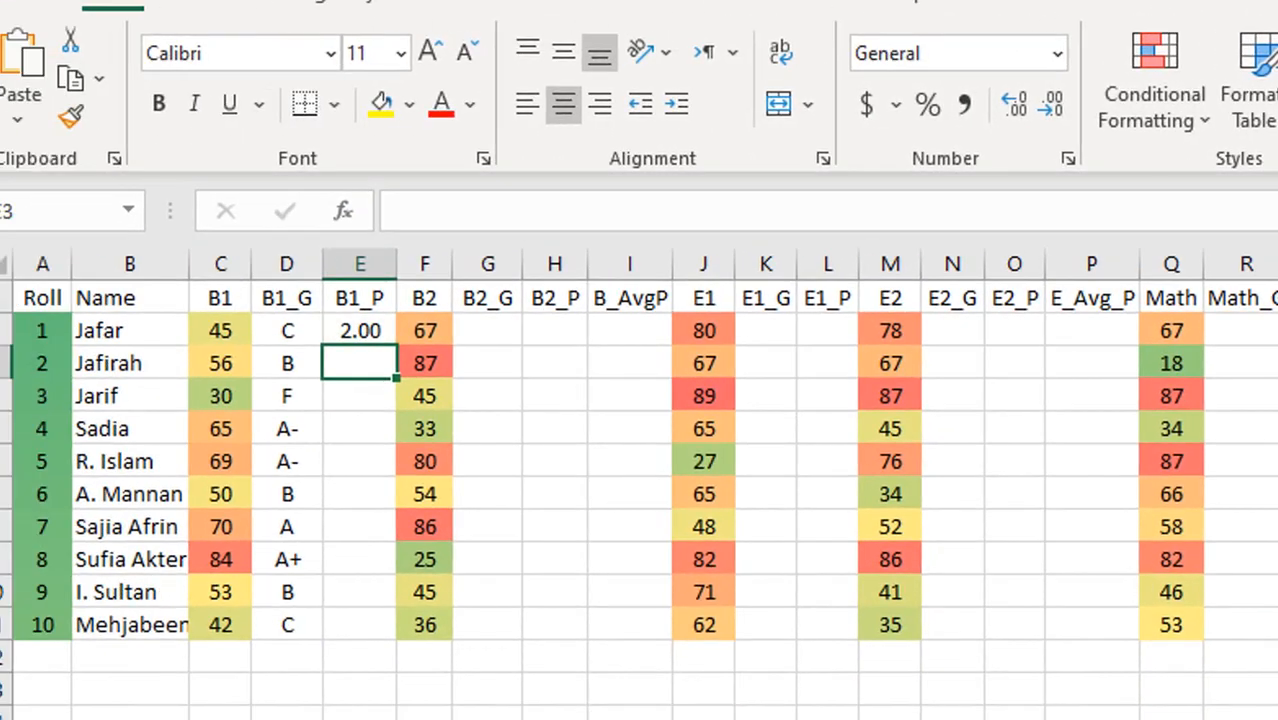
# - Fill the grade point formula from E2 down the B1_P column
pyautogui.click(345, 328)
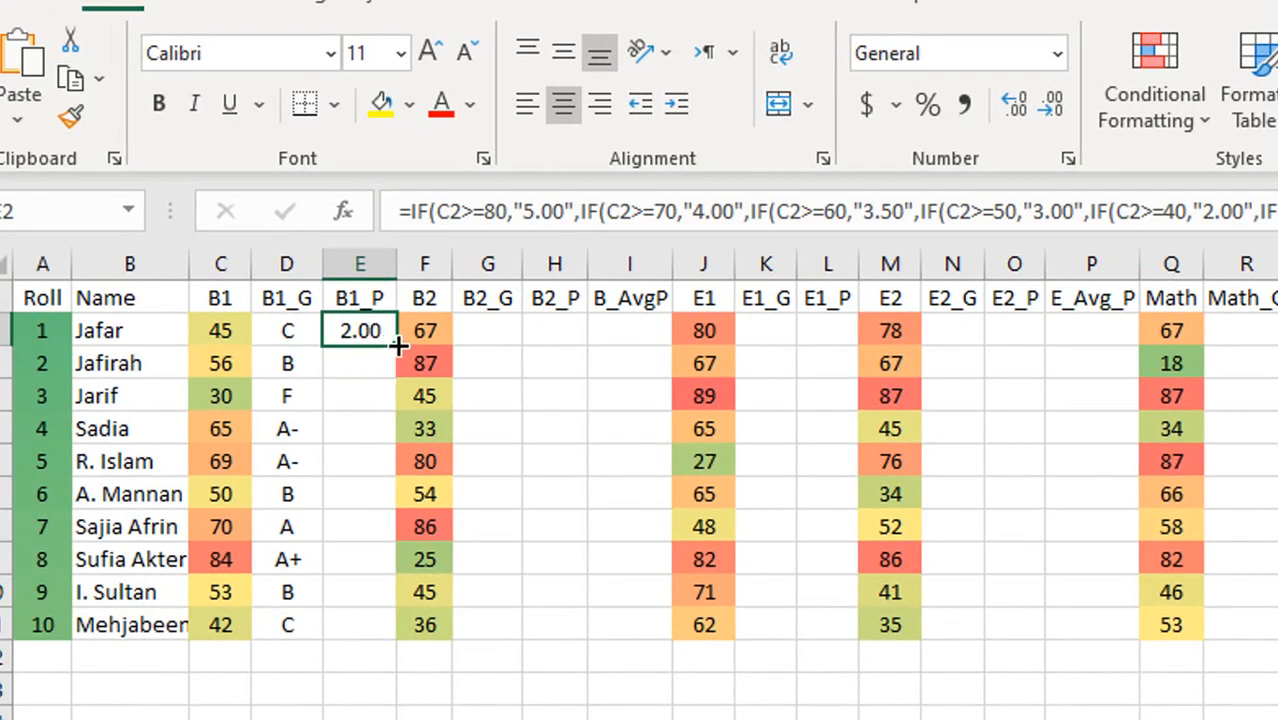